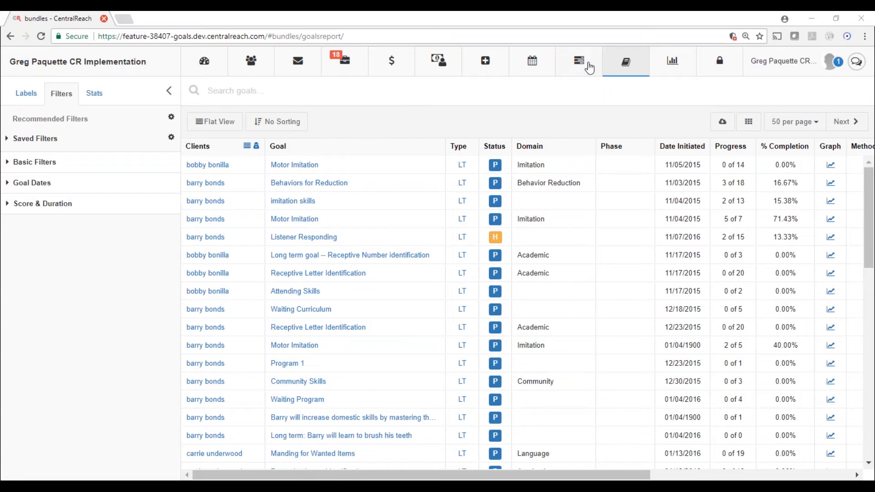
pyautogui.click(626, 64)
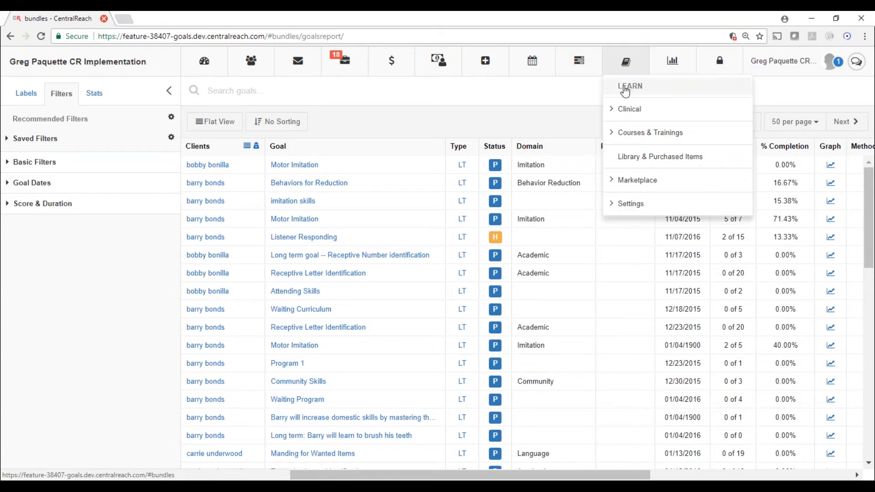
pyautogui.click(630, 109)
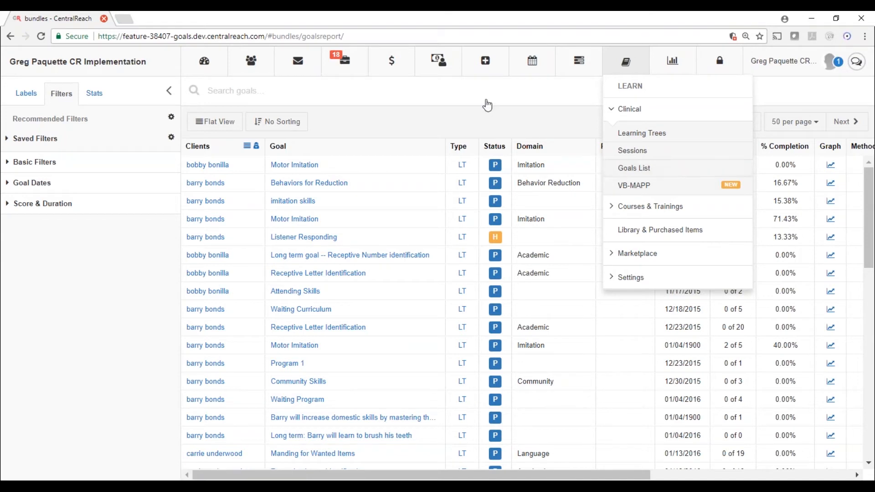
pyautogui.click(473, 120)
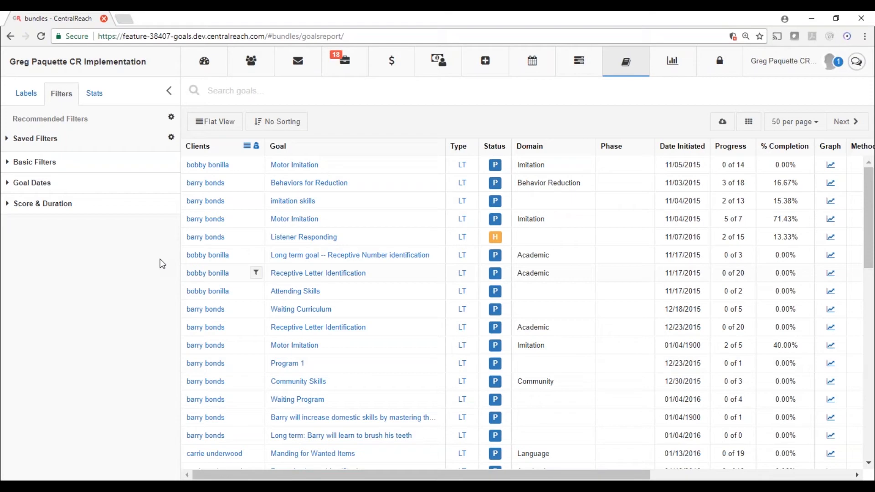
# Filter the goals list by the contact label House A and look through the matching goals
pyautogui.click(283, 103)
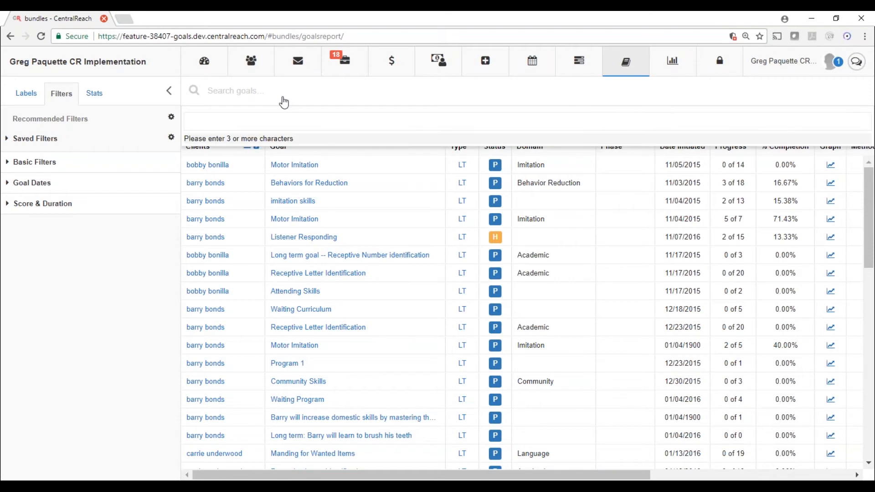
pyautogui.write('house a')
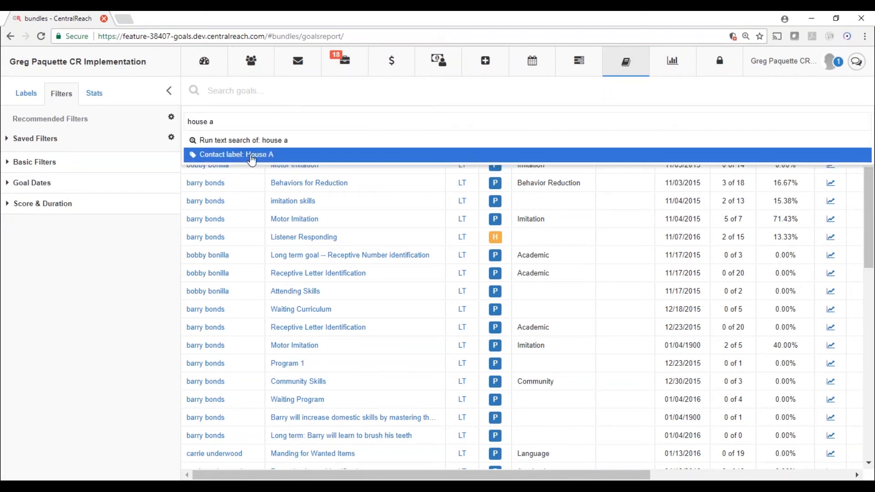
pyautogui.click(252, 157)
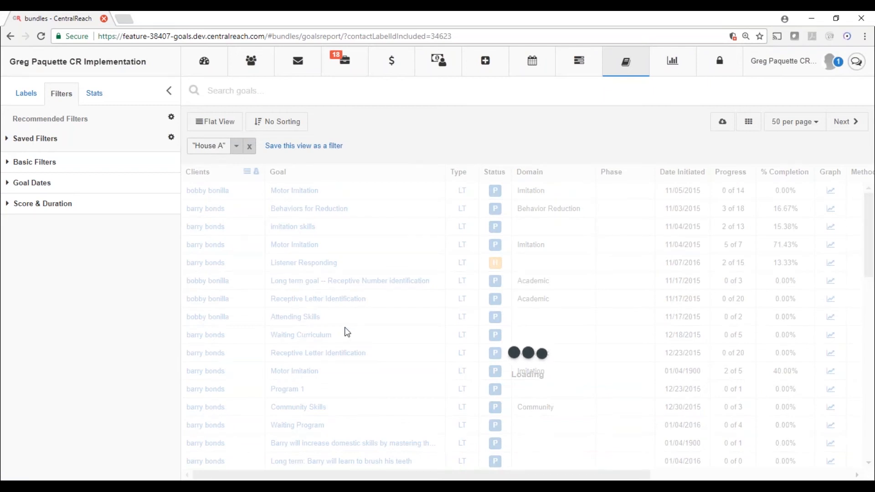
pyautogui.scroll(-1, 336, 334)
pyautogui.scroll(2, 336, 334)
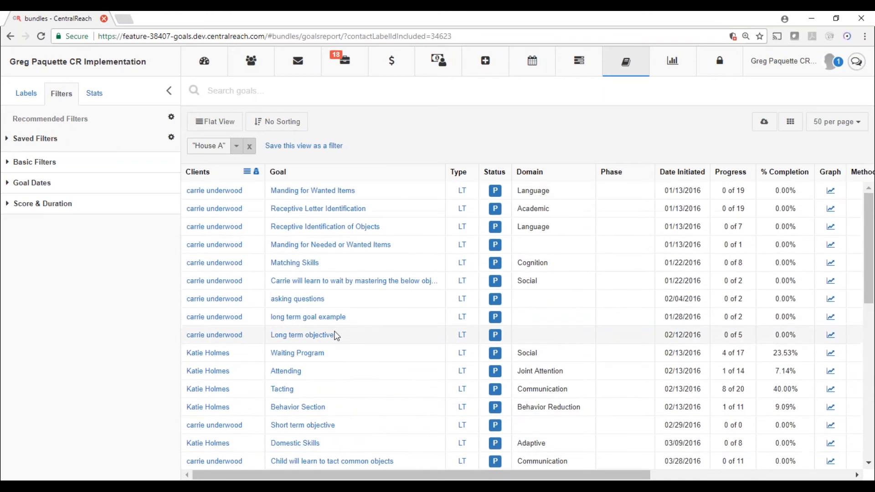
pyautogui.scroll(-3, 226, 358)
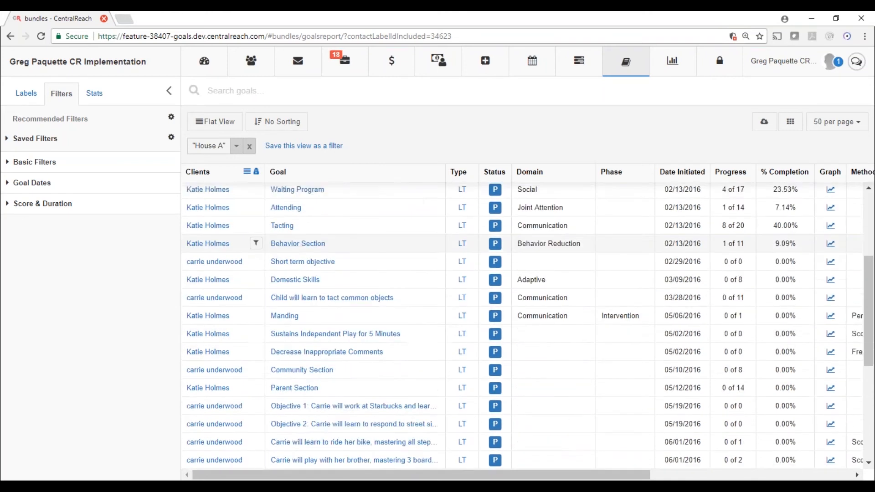
pyautogui.scroll(-4, 293, 334)
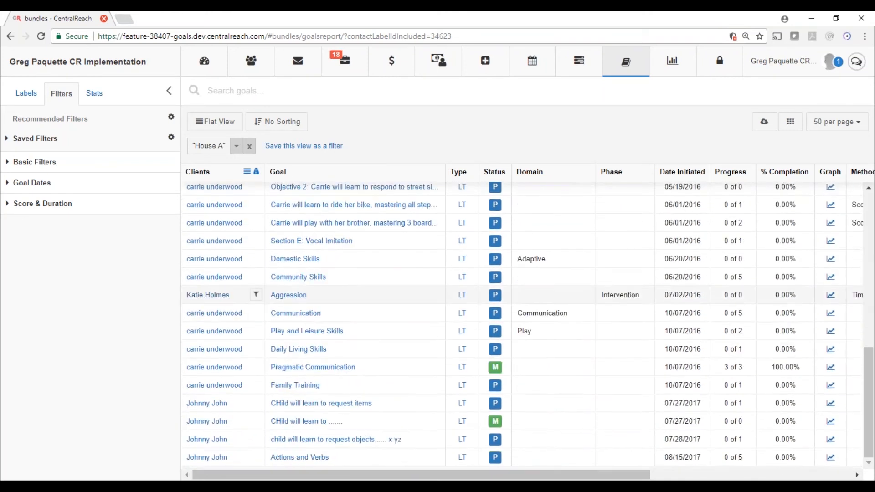
pyautogui.scroll(1, 210, 401)
pyautogui.scroll(6, 193, 426)
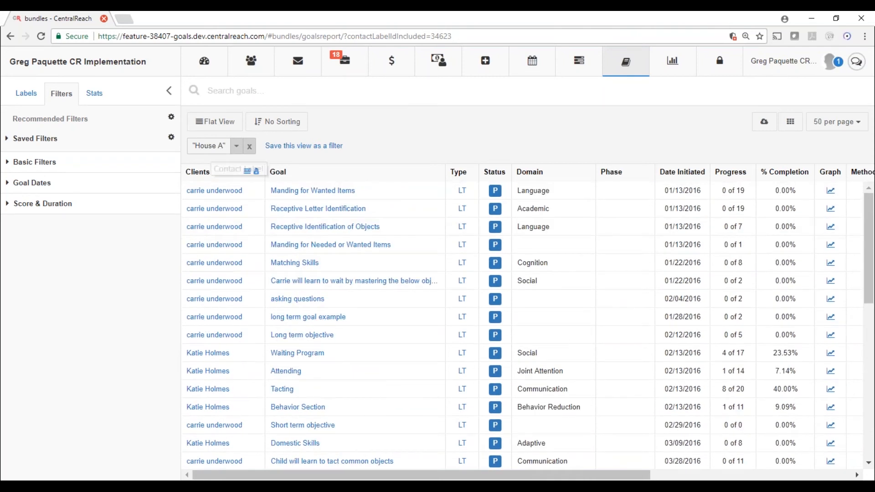
# Look over the organization labels available for the goals, then collapse their list
pyautogui.click(25, 98)
pyautogui.click(7, 118)
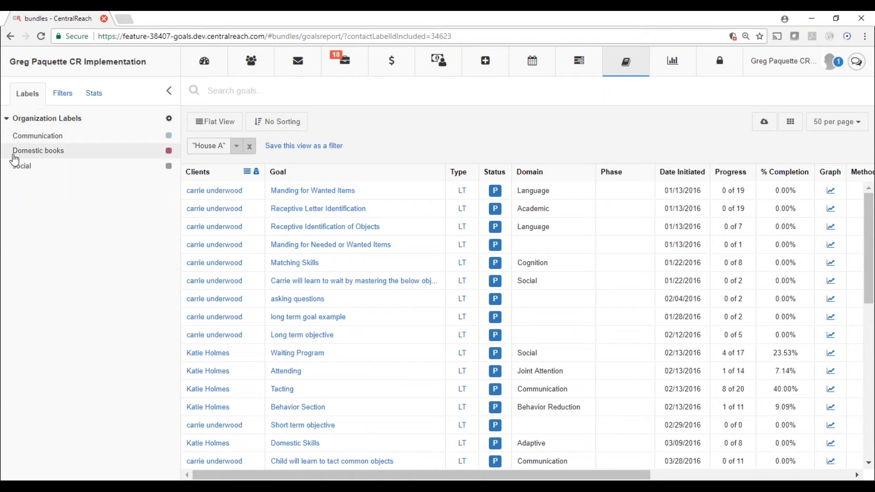
pyautogui.click(8, 118)
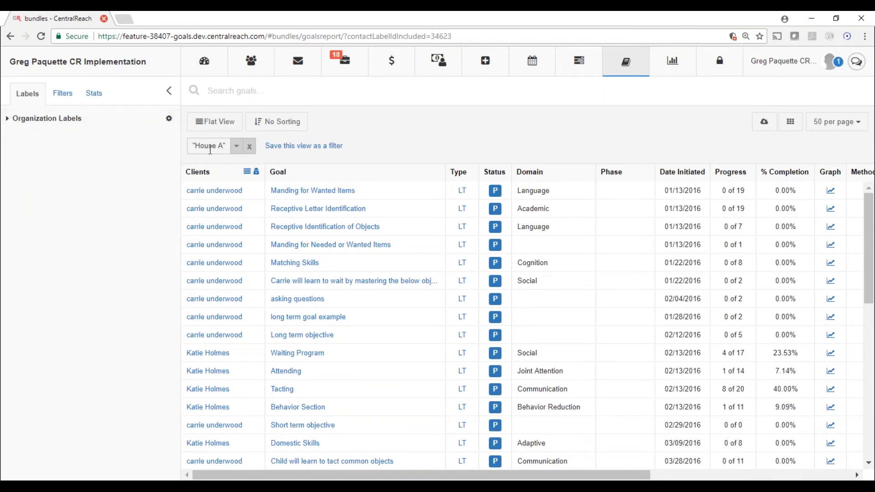
# Remove the House A filter from the goals list
pyautogui.click(252, 92)
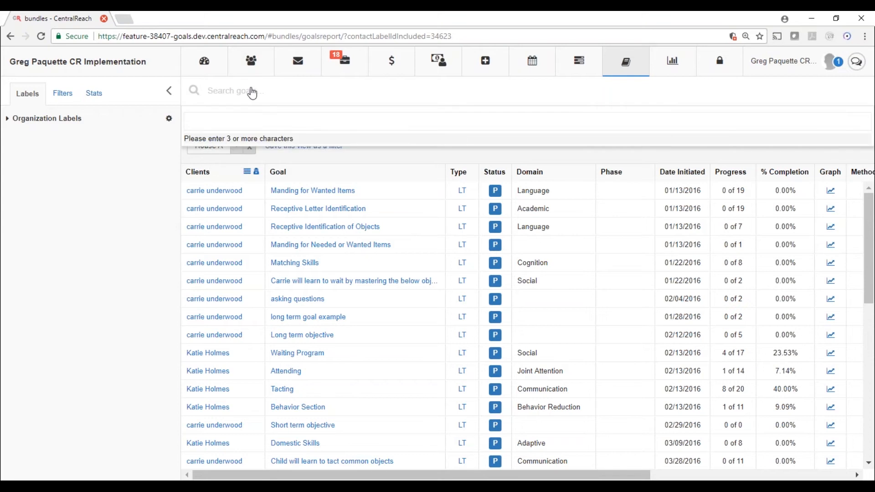
pyautogui.click(123, 232)
pyautogui.click(250, 147)
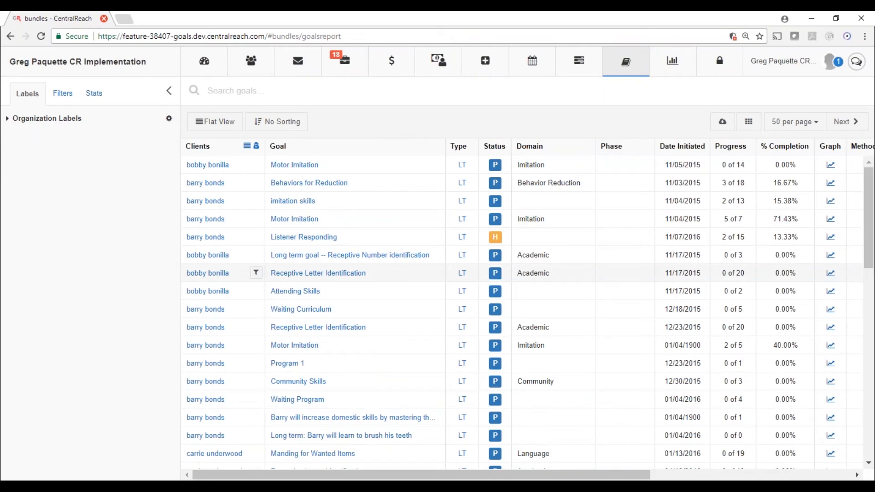
# Open the list of clients for the goals report and look through its entries
pyautogui.click(247, 147)
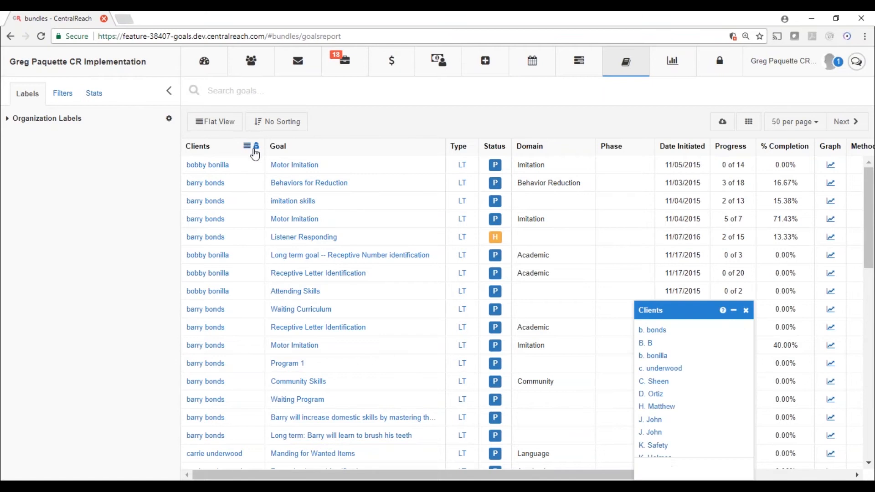
pyautogui.scroll(-5, 663, 351)
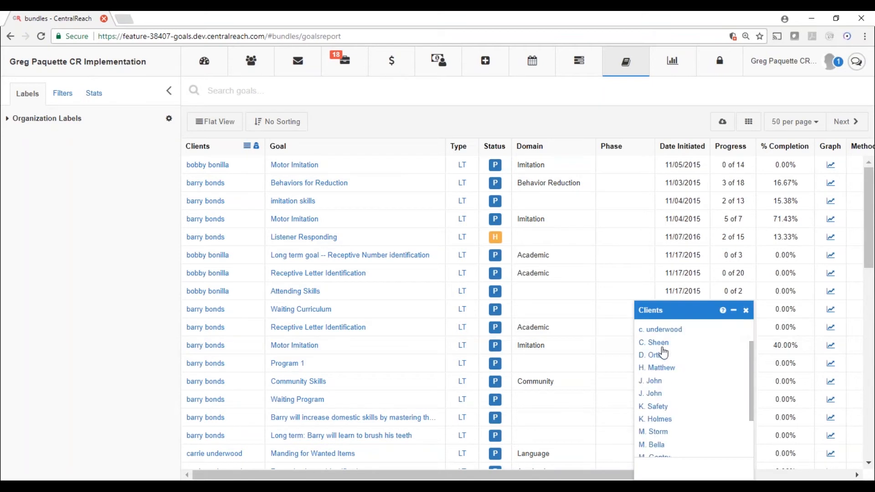
pyautogui.scroll(5, 661, 421)
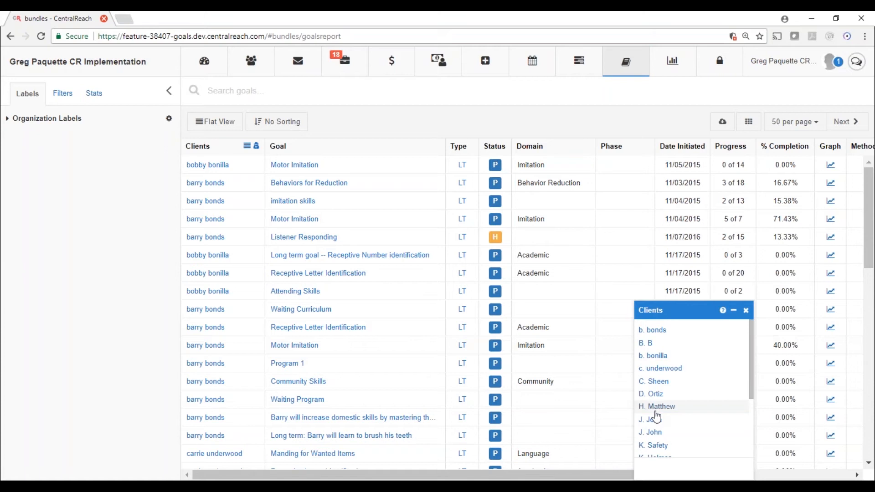
pyautogui.scroll(-5, 664, 344)
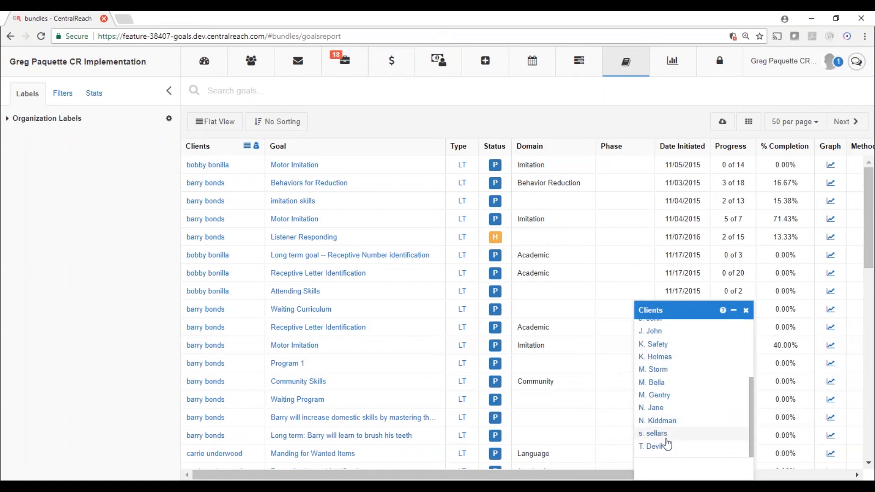
pyautogui.scroll(5, 668, 449)
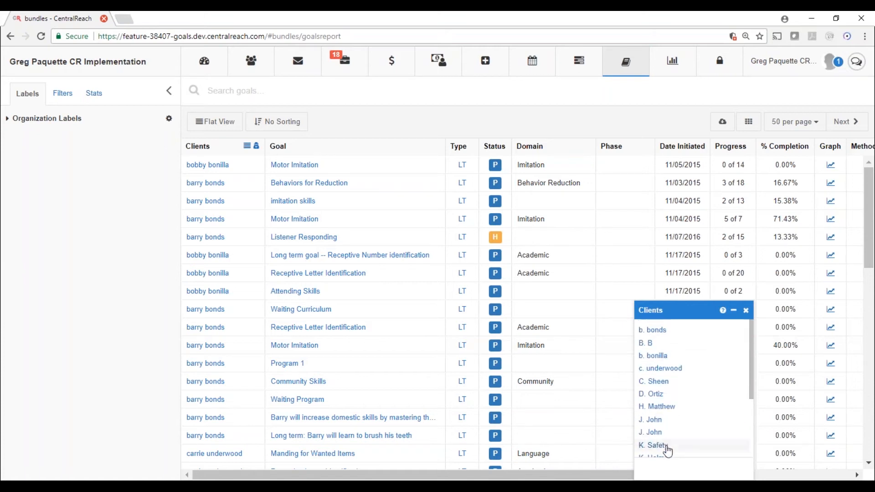
pyautogui.scroll(-5, 230, 369)
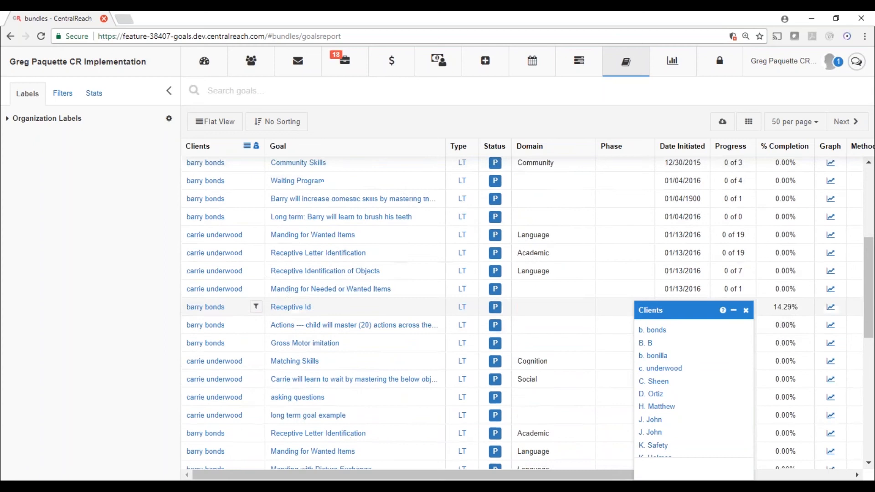
pyautogui.scroll(5, 231, 378)
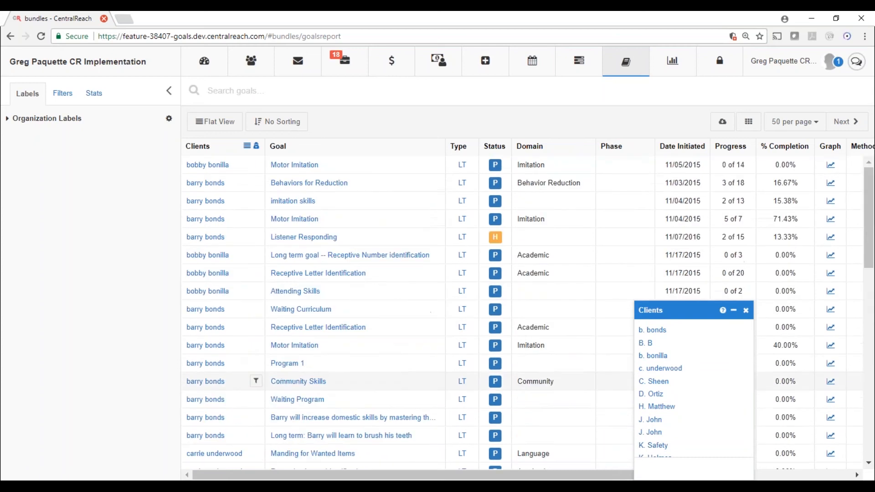
# Show only the goals of one client picked from the client list, and close that list
pyautogui.click(235, 96)
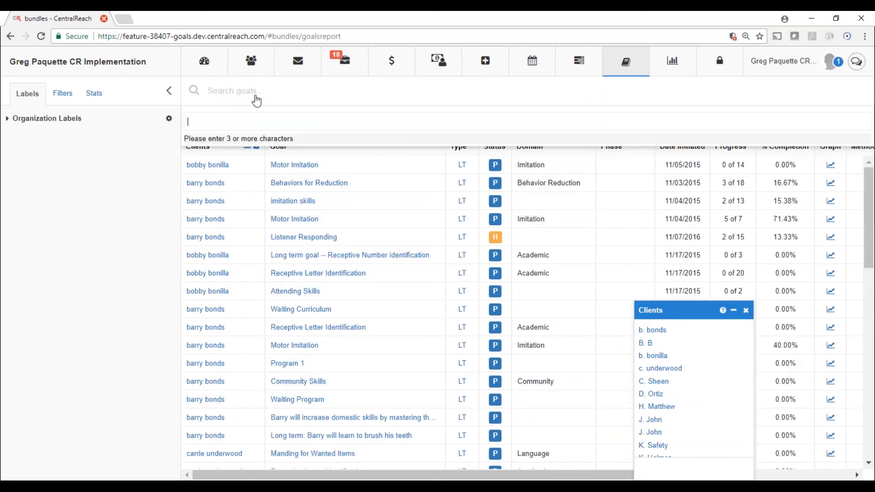
pyautogui.click(666, 309)
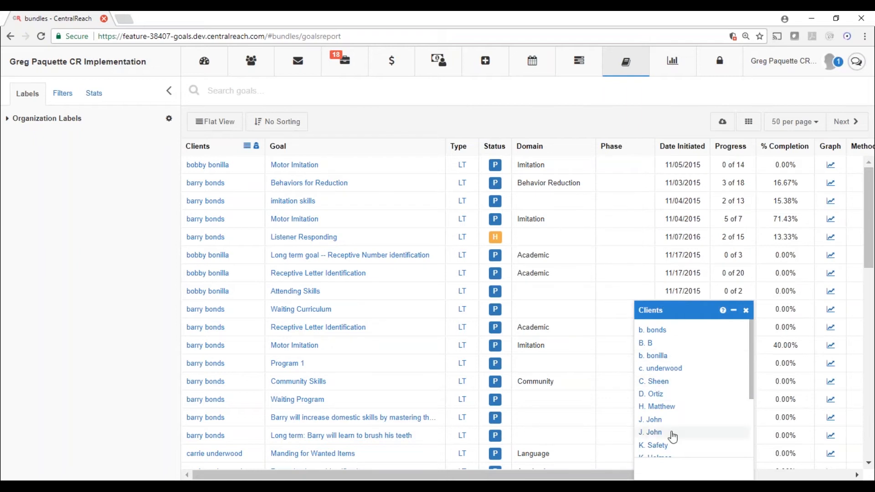
pyautogui.scroll(-1, 669, 423)
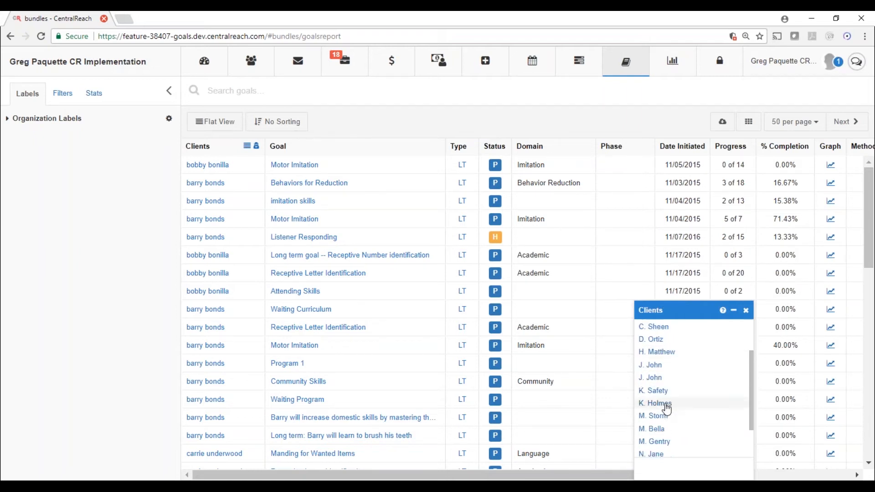
pyautogui.click(657, 416)
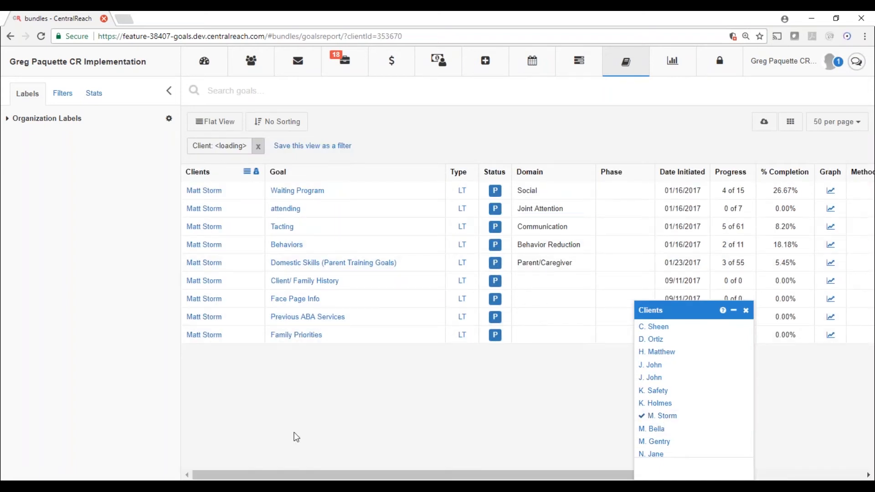
pyautogui.click(746, 311)
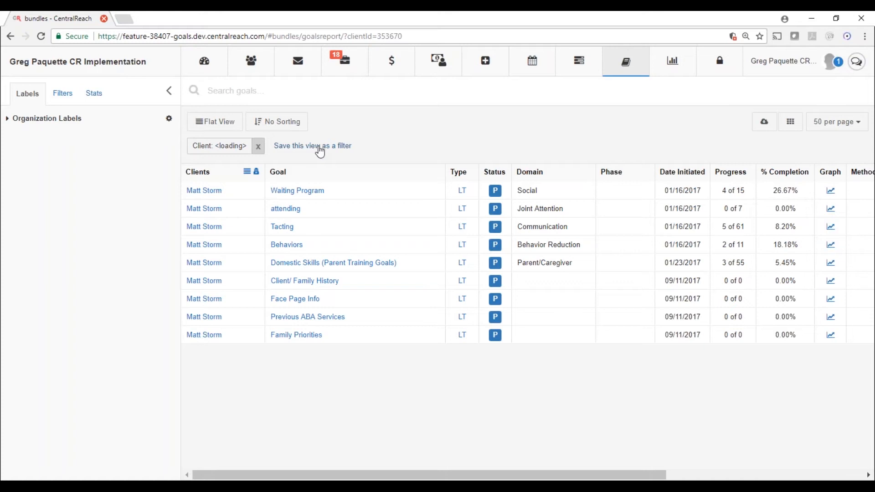
# Remove the client filter and look over the goals table's columns from Status to Score
pyautogui.click(258, 145)
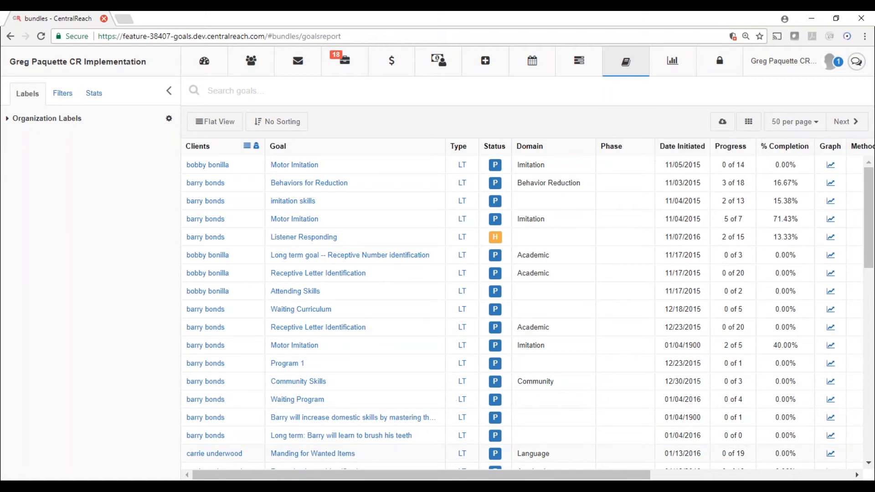
pyautogui.moveTo(432, 477)
pyautogui.mouseDown()
pyautogui.moveTo(634, 476)
pyautogui.moveTo(432, 476)
pyautogui.mouseUp()
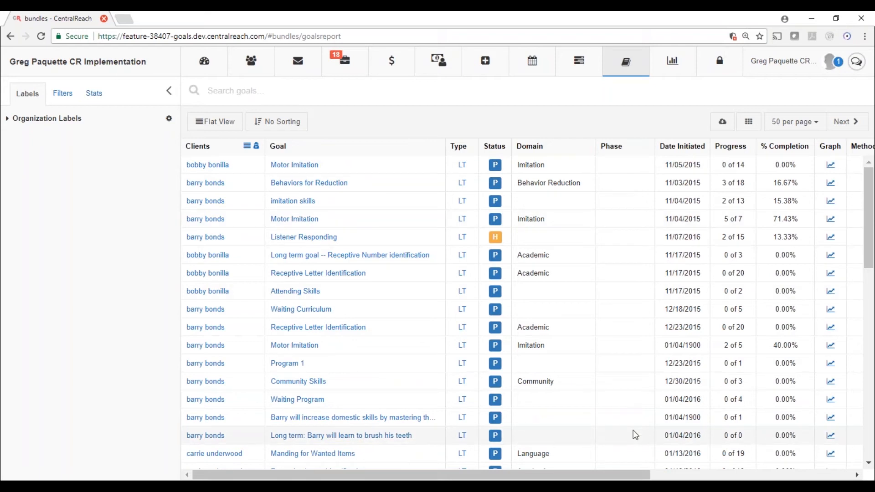
pyautogui.moveTo(603, 480); pyautogui.dragTo(830, 428)
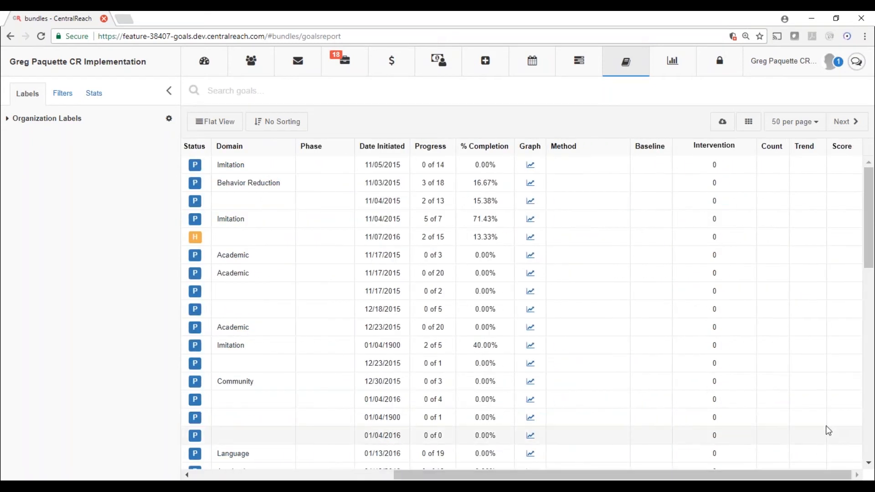
# Hide the Method and Graph columns and show the Discipline column in the goals table
pyautogui.click(749, 123)
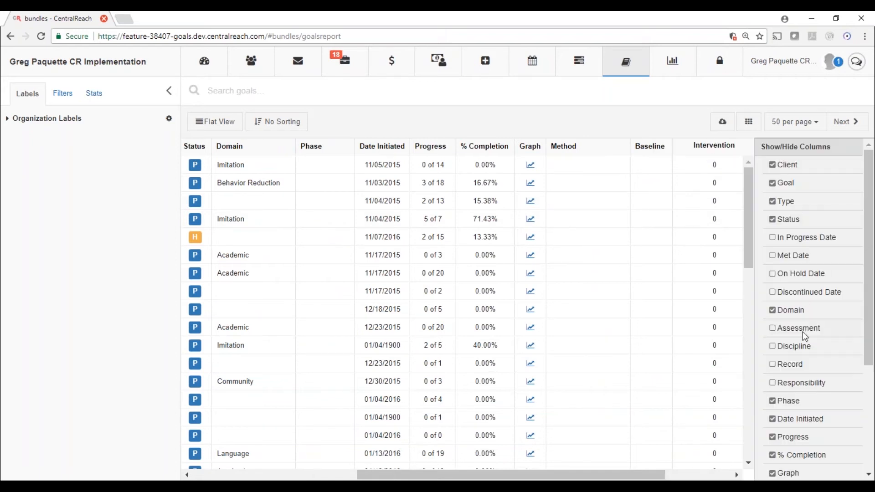
pyautogui.scroll(-4, 803, 310)
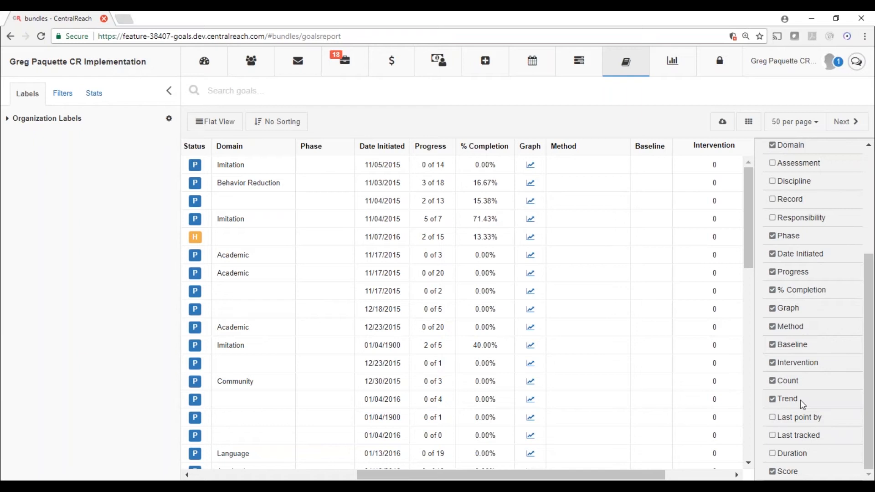
pyautogui.click(773, 325)
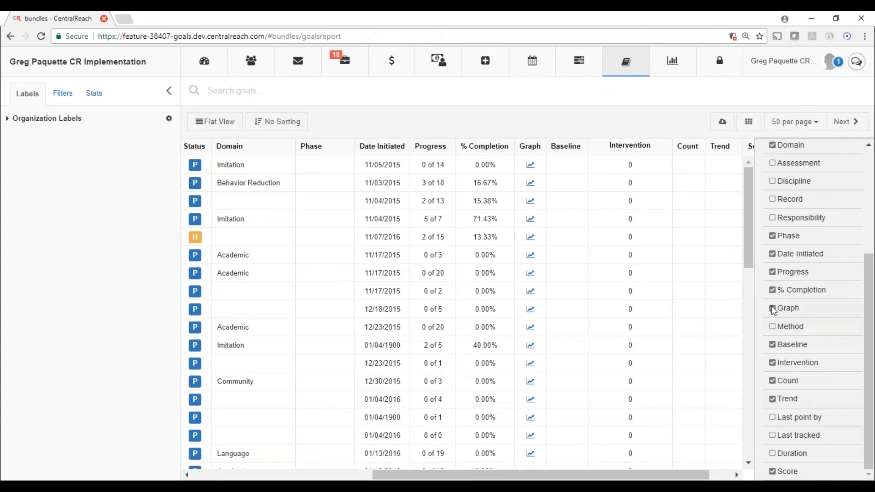
pyautogui.click(775, 314)
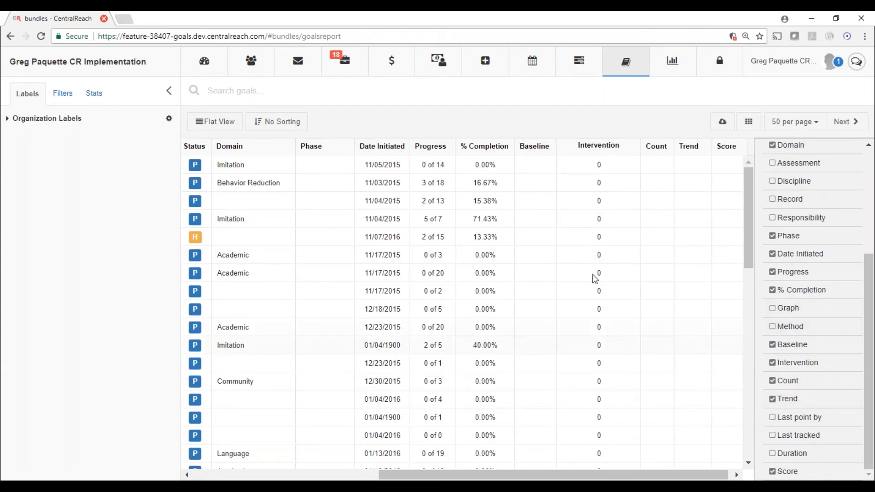
pyautogui.scroll(1, 825, 381)
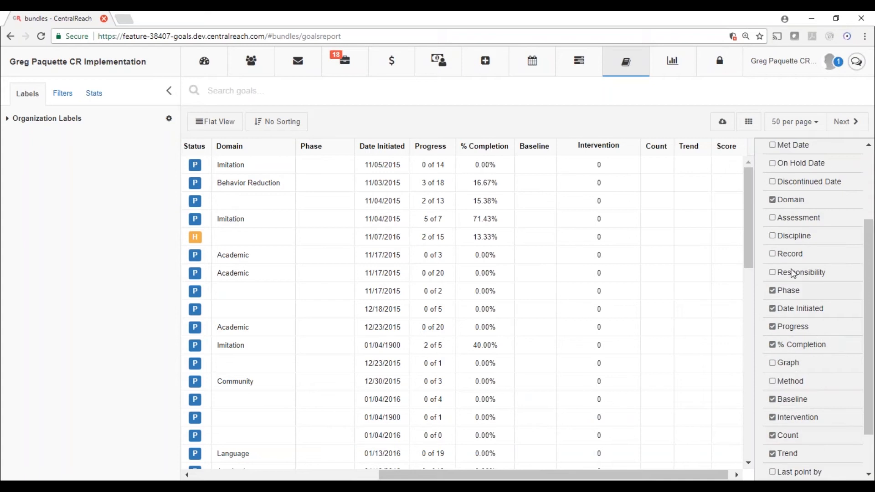
pyautogui.click(776, 236)
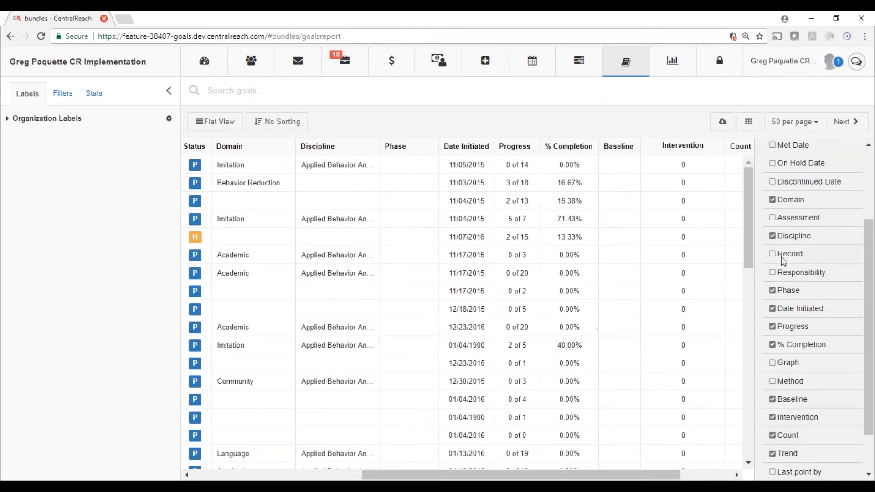
# Show the In Progress Date column in the goals table and close the column list
pyautogui.scroll(2, 782, 257)
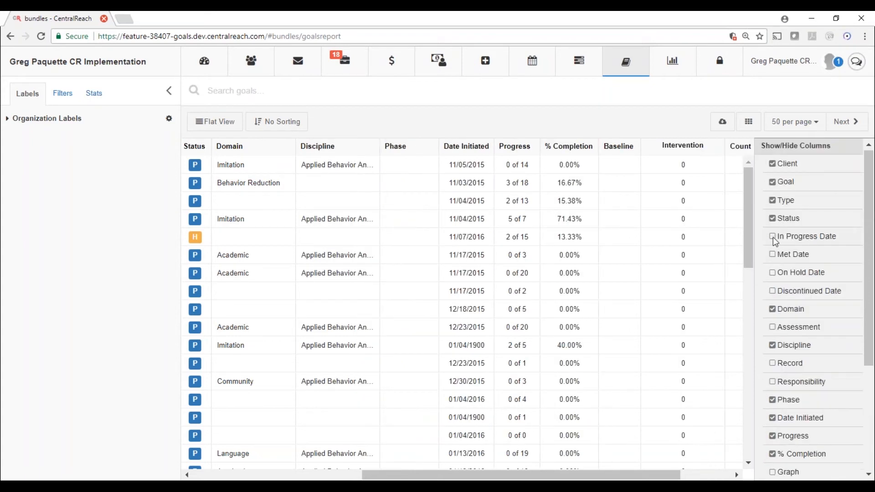
pyautogui.click(748, 122)
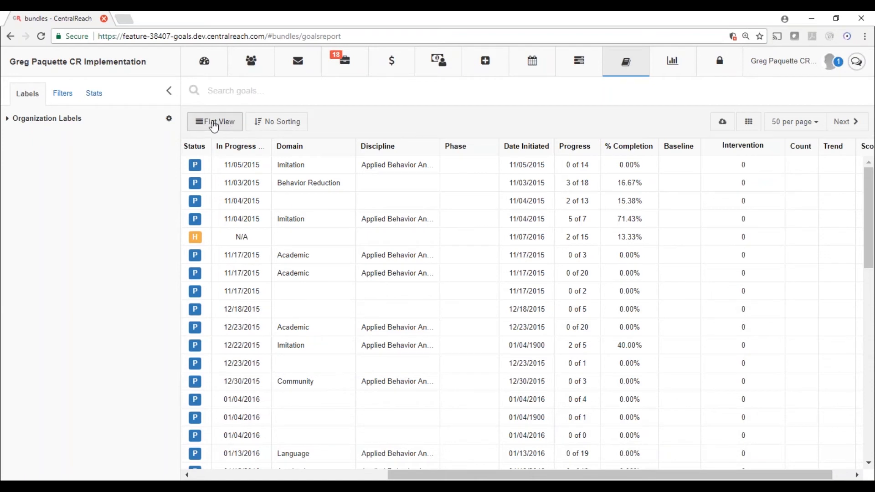
# Set the goals table to 150 per page and look through the longer list
pyautogui.click(810, 129)
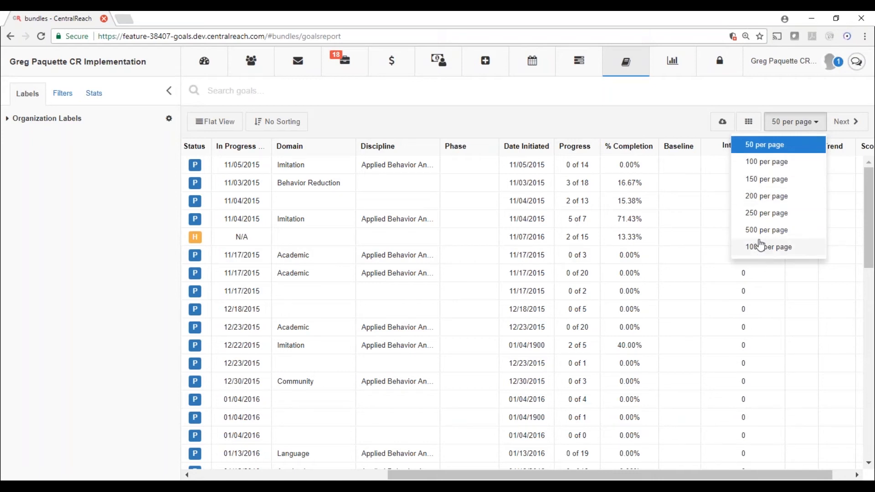
pyautogui.click(759, 181)
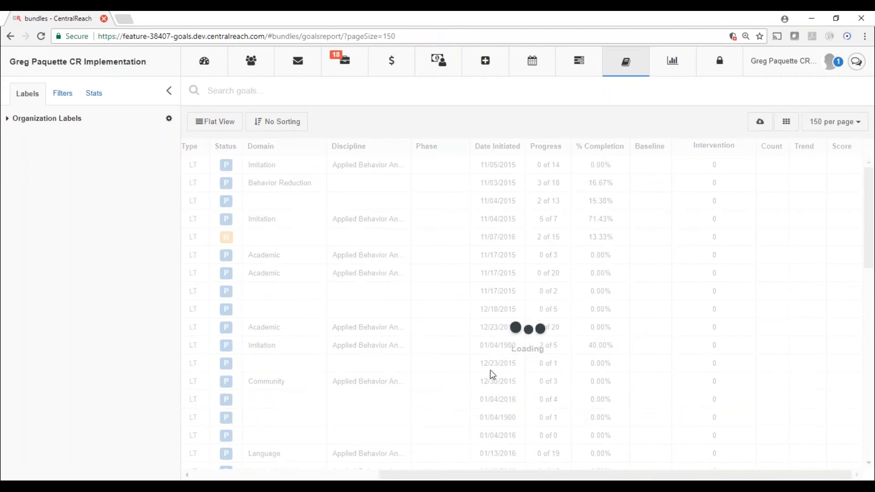
pyautogui.scroll(-5, 563, 361)
pyautogui.scroll(-10, 565, 365)
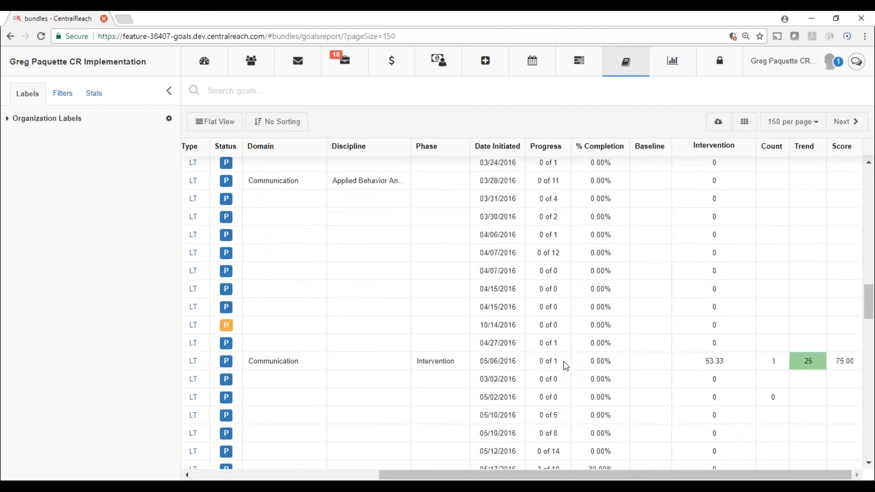
pyautogui.scroll(-3, 563, 361)
pyautogui.scroll(8, 565, 364)
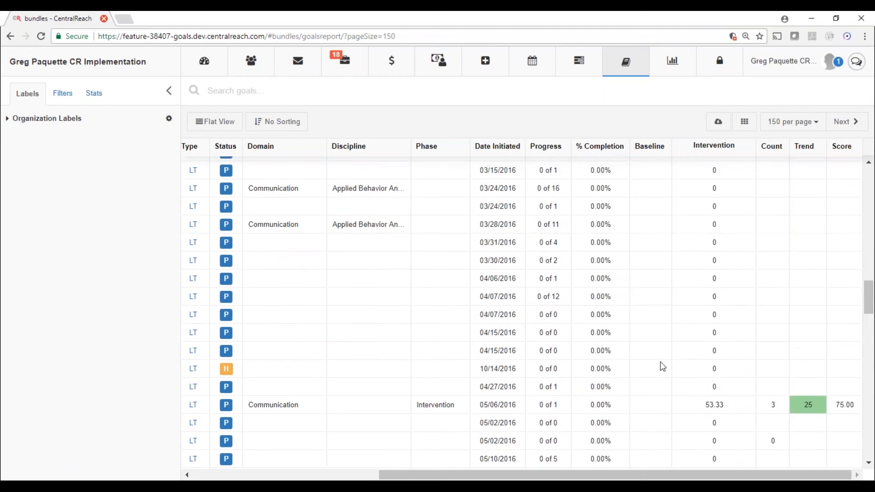
pyautogui.moveTo(868, 284); pyautogui.dragTo(858, 155)
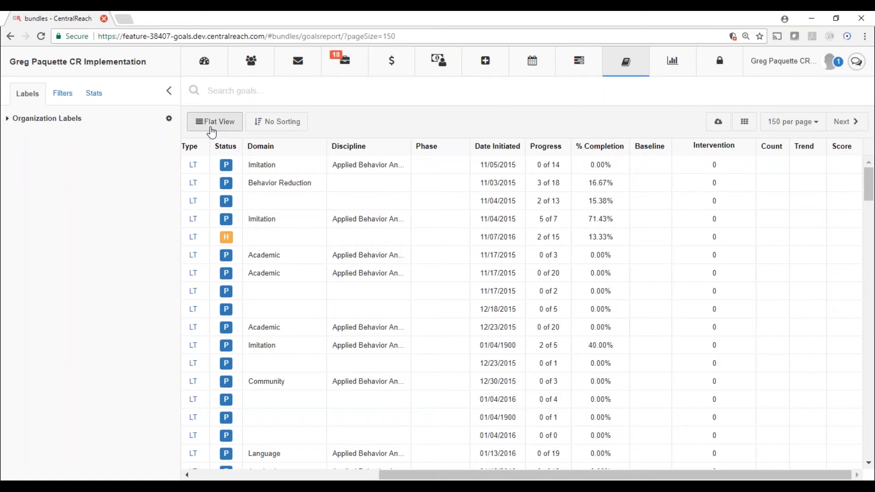
# Search the goals for a client's name and filter the table to the matching client
pyautogui.click(230, 100)
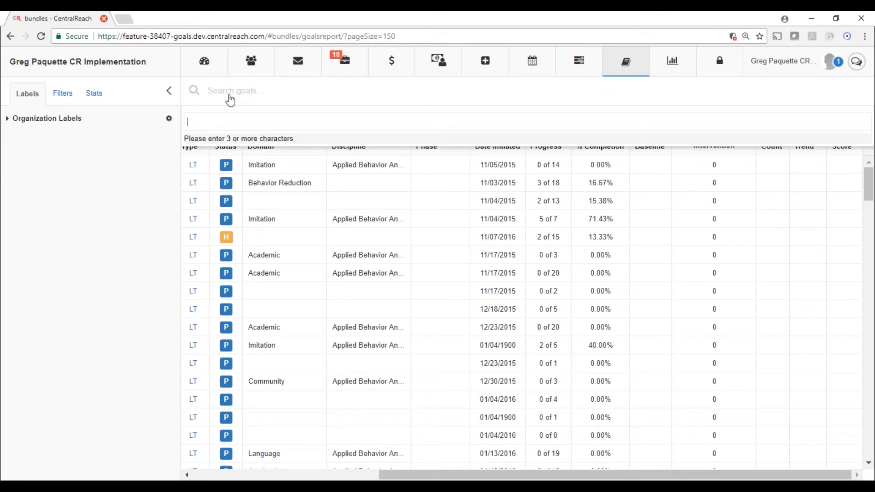
pyautogui.write('matt s')
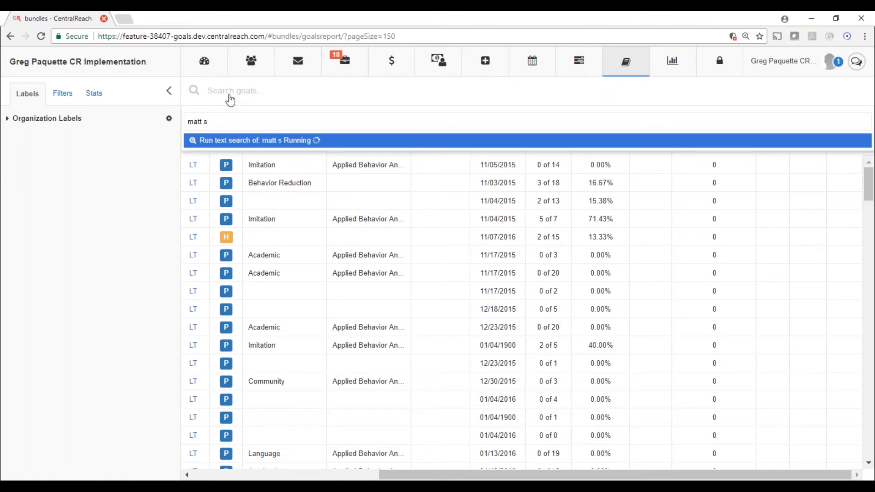
pyautogui.click(252, 155)
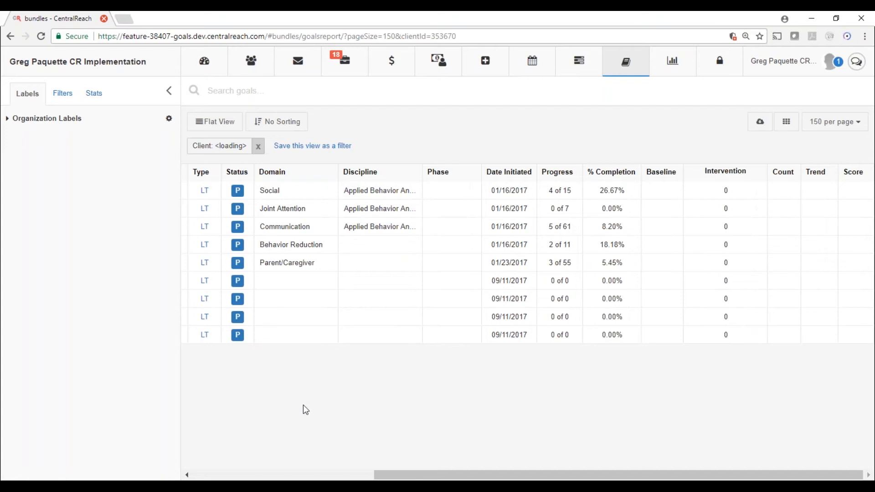
# Look through the filtered client's goal hierarchy in Tree View and return the table to Flat View
pyautogui.click(209, 127)
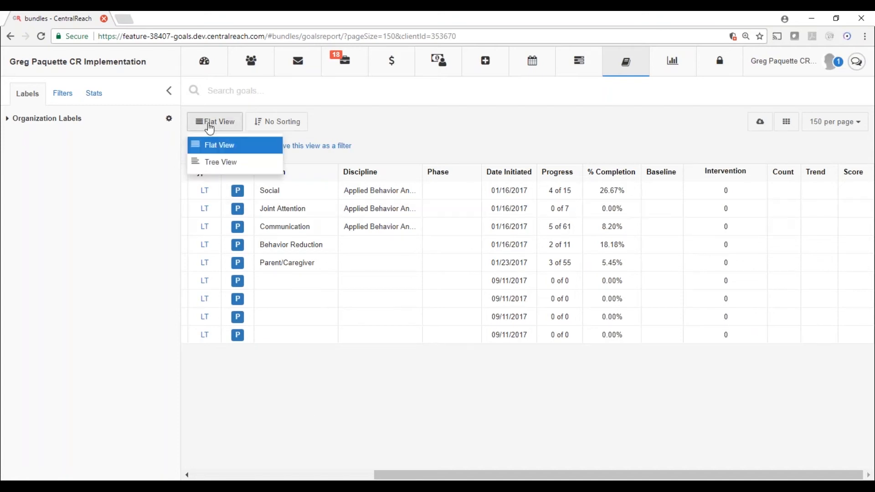
pyautogui.click(207, 165)
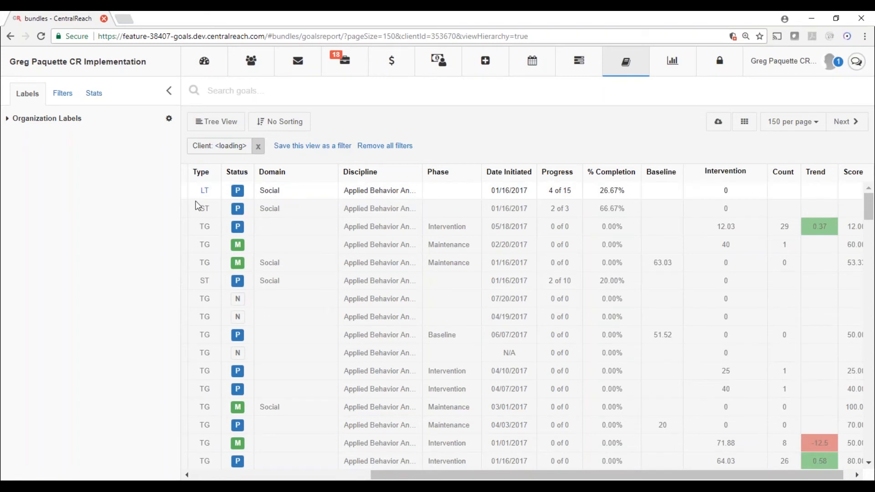
pyautogui.scroll(-4, 210, 279)
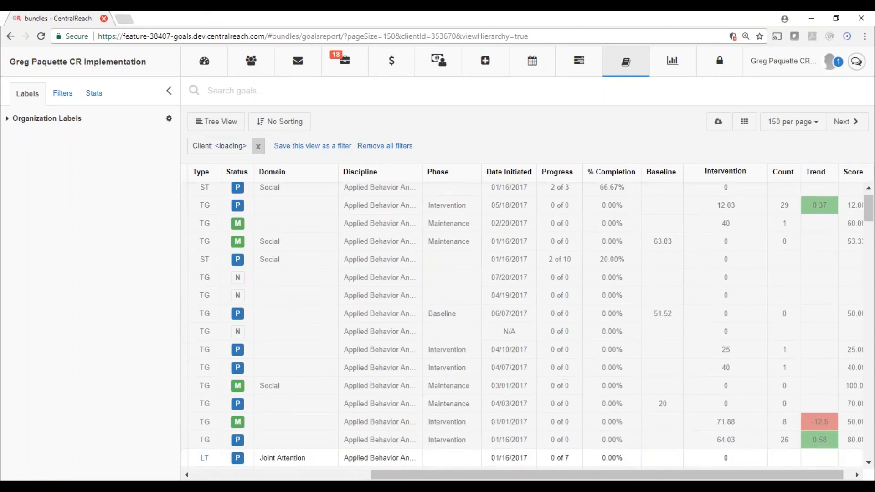
pyautogui.scroll(-2, 524, 324)
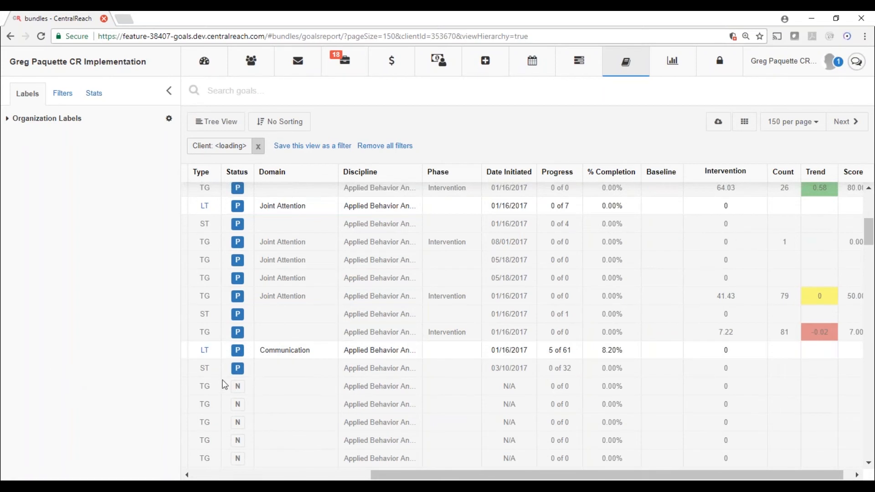
pyautogui.scroll(-2, 270, 400)
pyautogui.scroll(-6, 271, 401)
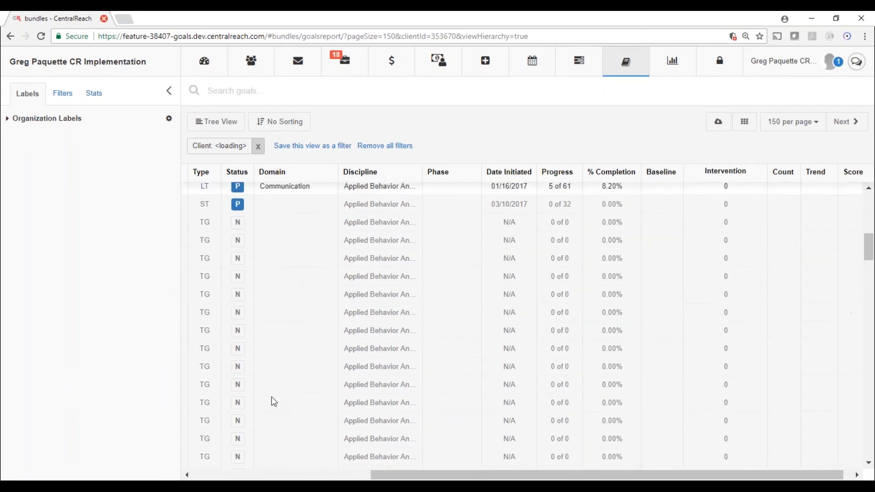
pyautogui.scroll(-8, 274, 402)
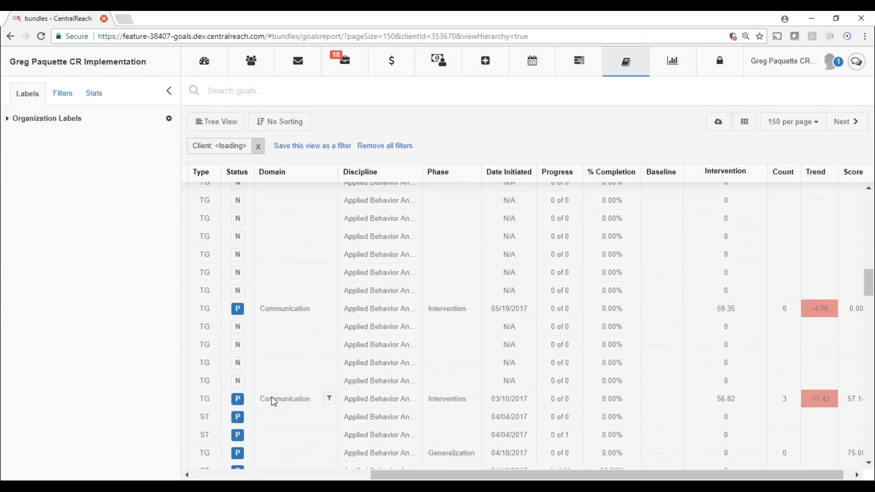
pyautogui.scroll(-4, 273, 401)
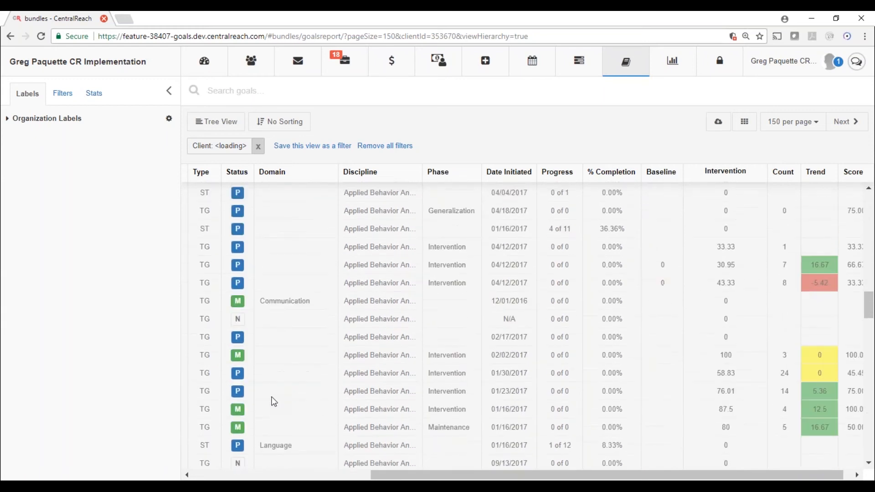
pyautogui.scroll(12, 274, 402)
pyautogui.scroll(8, 273, 402)
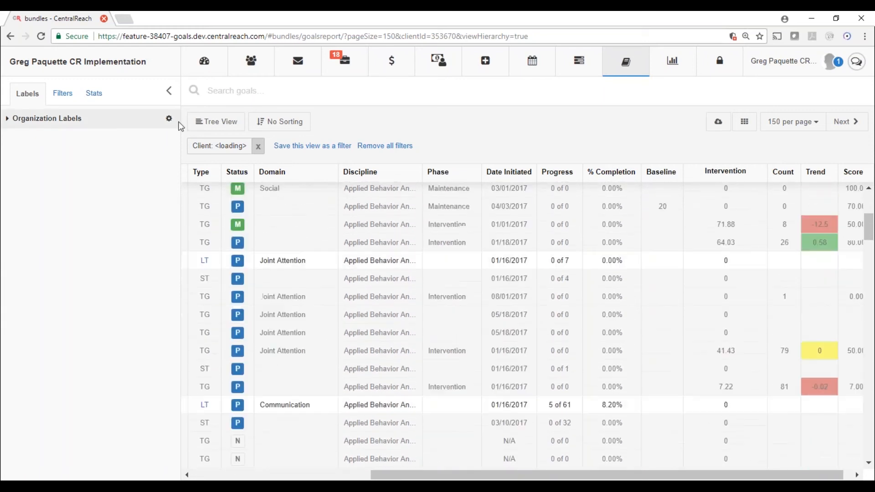
pyautogui.click(198, 121)
pyautogui.click(219, 145)
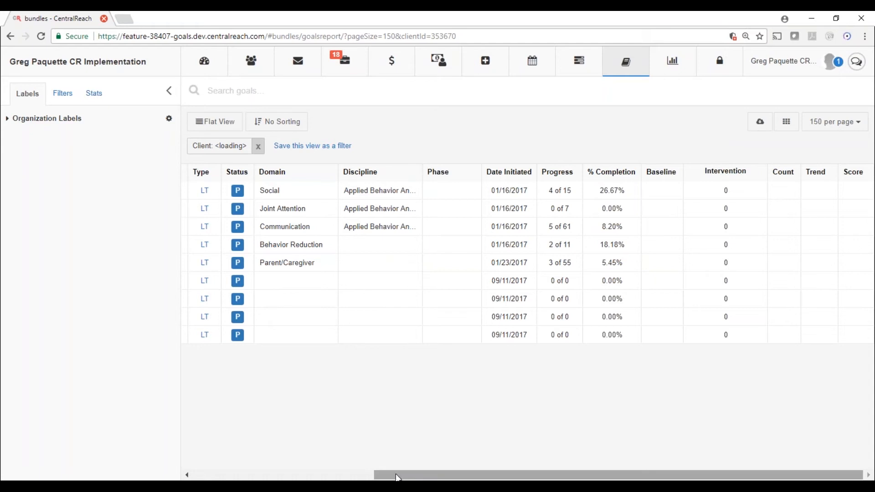
# Reorder the goals table columns, placing Phase after Goal, Type after Discipline, and Progress between Clients and Goal
pyautogui.moveTo(379, 472); pyautogui.dragTo(342, 465)
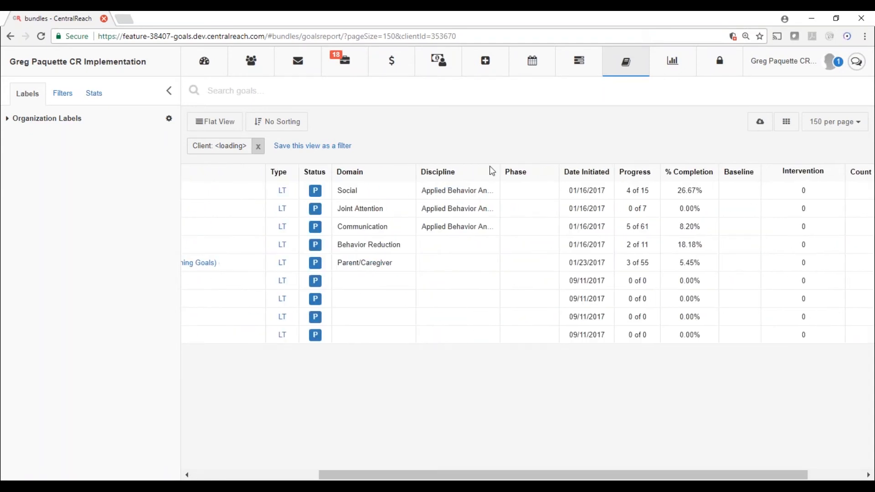
pyautogui.moveTo(512, 172); pyautogui.dragTo(284, 172)
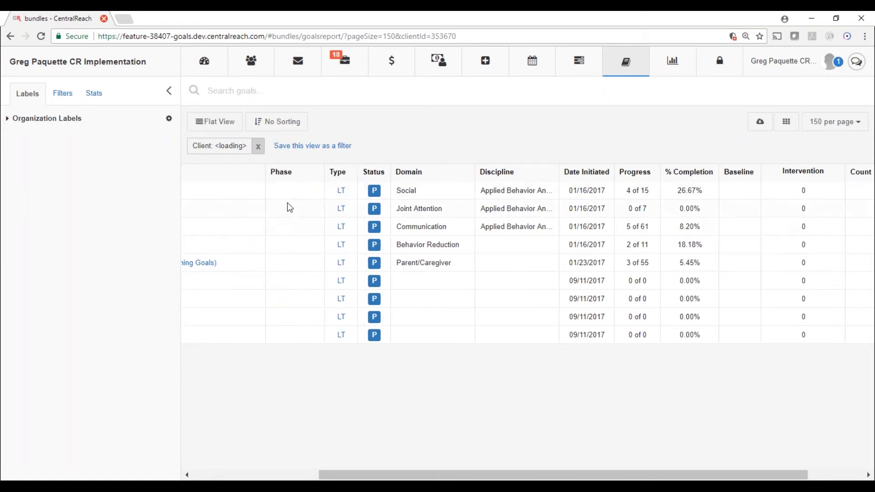
pyautogui.moveTo(340, 178); pyautogui.dragTo(500, 173)
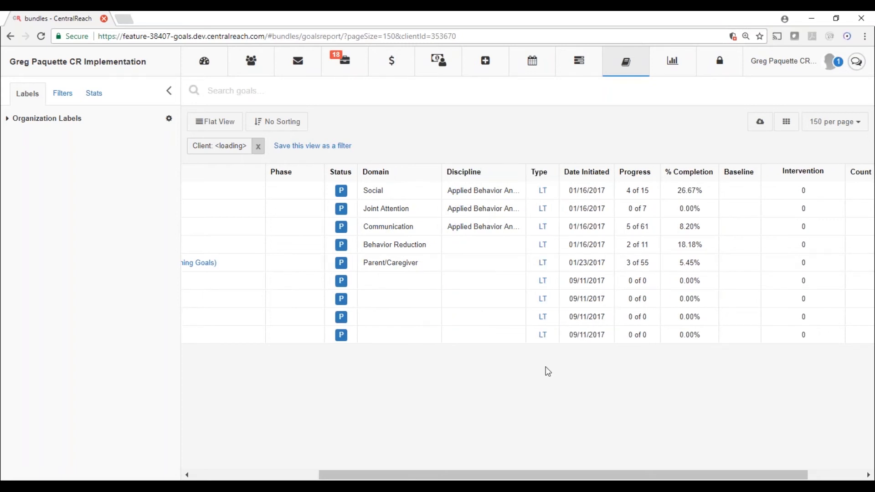
pyautogui.moveTo(641, 175); pyautogui.dragTo(227, 172)
pyautogui.moveTo(357, 476); pyautogui.dragTo(201, 477)
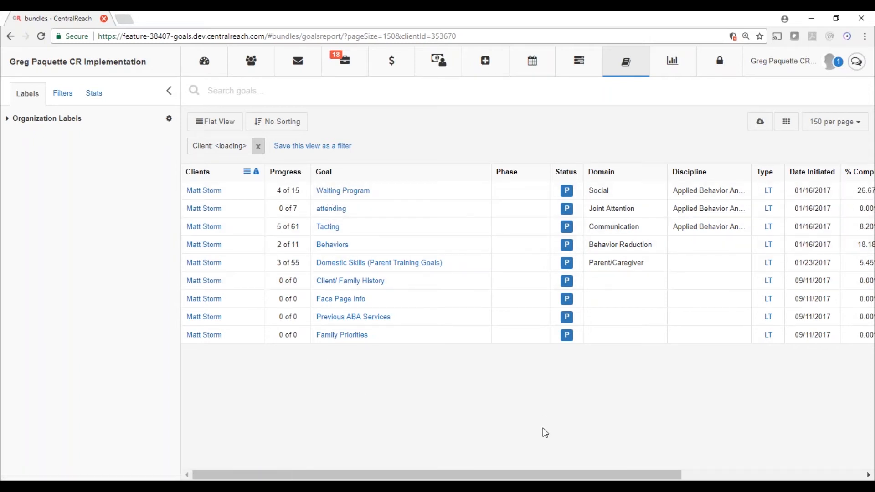
# Show the Graph column in the goals table and close the column list
pyautogui.moveTo(555, 477); pyautogui.dragTo(733, 477)
pyautogui.click(787, 122)
pyautogui.click(788, 145)
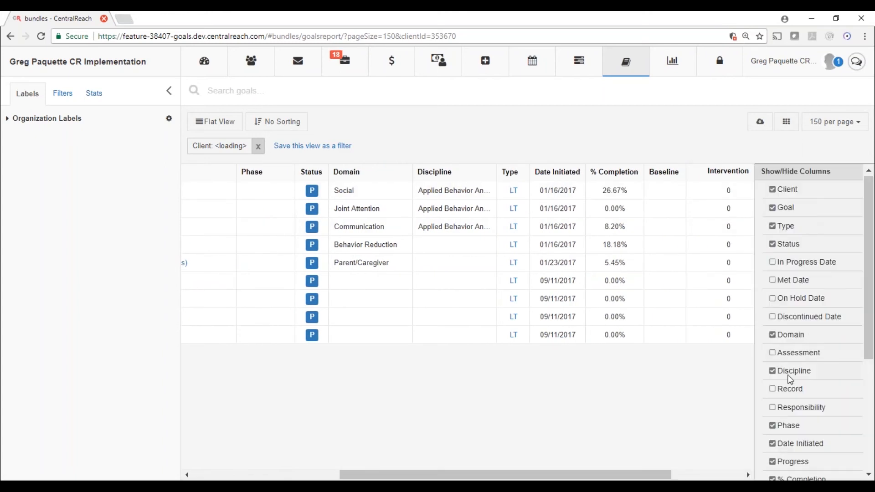
pyautogui.scroll(-1, 775, 412)
pyautogui.scroll(-4, 776, 414)
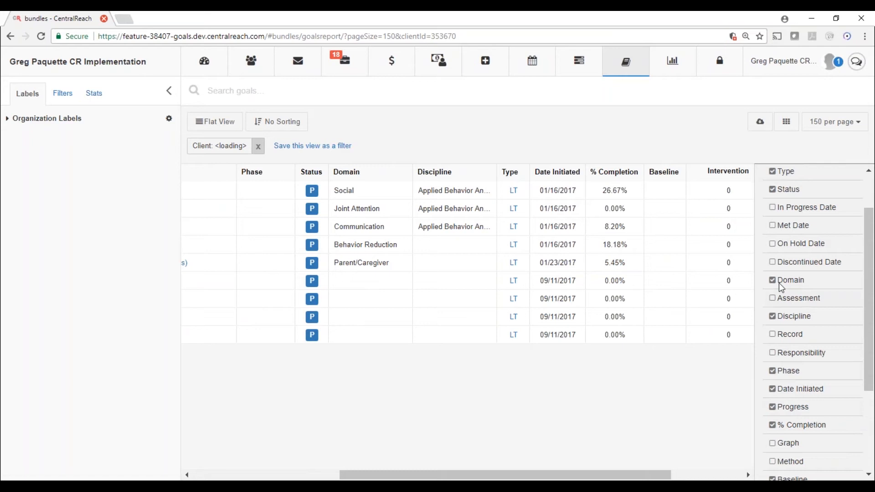
pyautogui.click(780, 390)
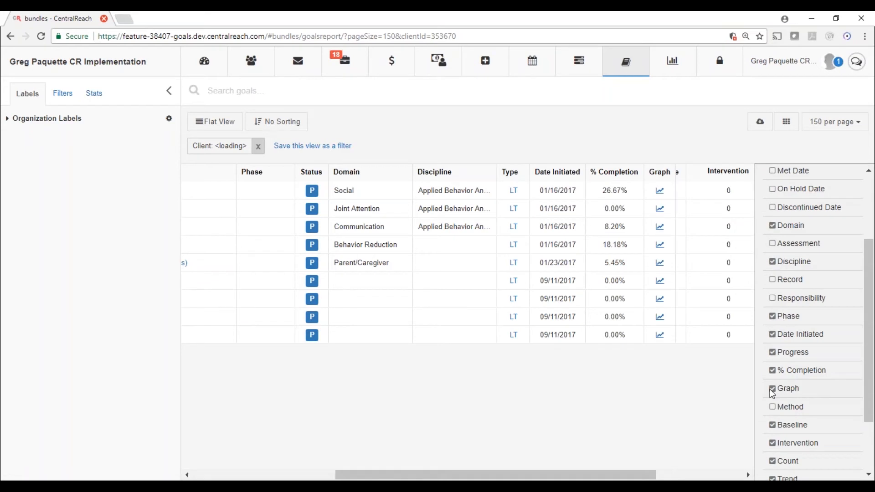
pyautogui.moveTo(622, 474); pyautogui.dragTo(425, 476)
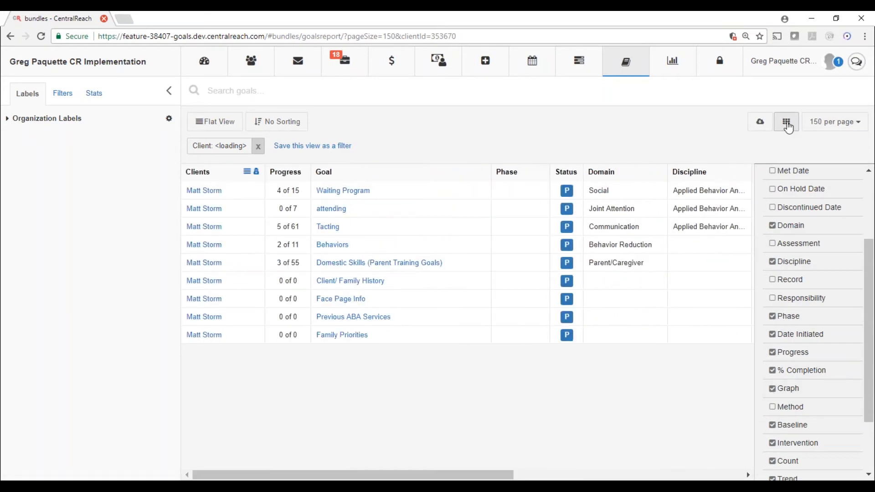
pyautogui.click(787, 122)
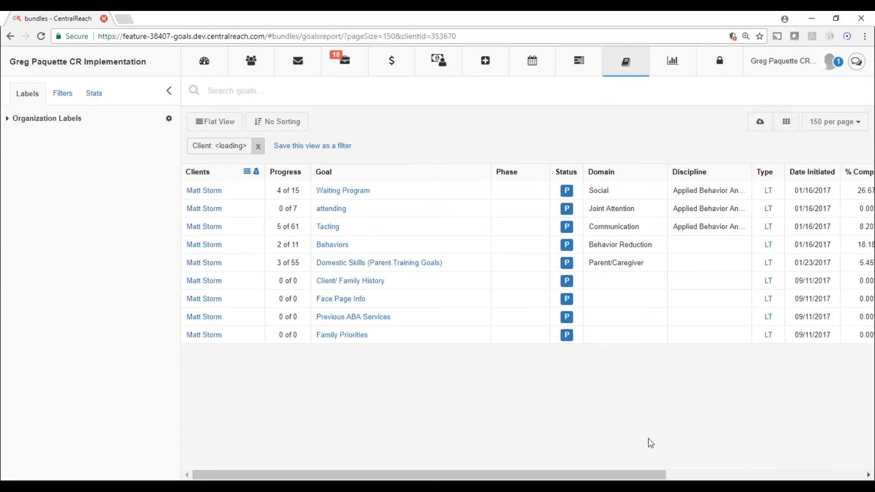
# Open the graph of the Waiting Program goal and return to the goals table
pyautogui.moveTo(619, 479); pyautogui.dragTo(795, 479)
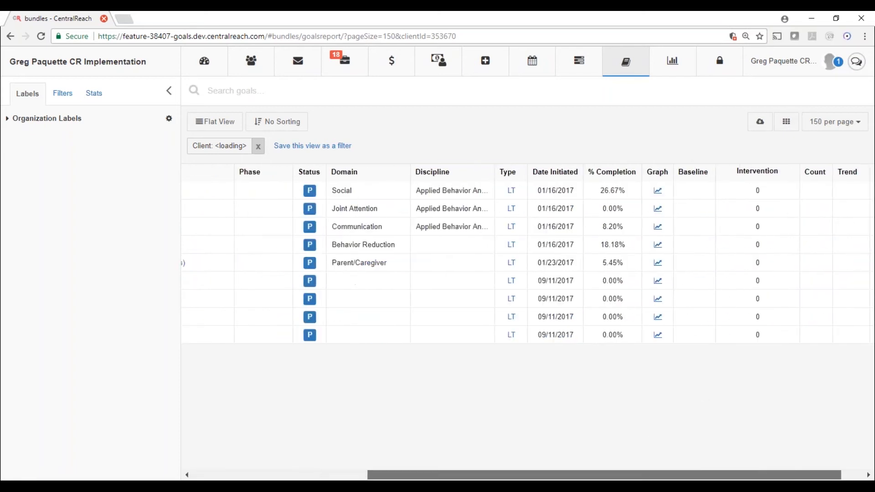
pyautogui.click(657, 191)
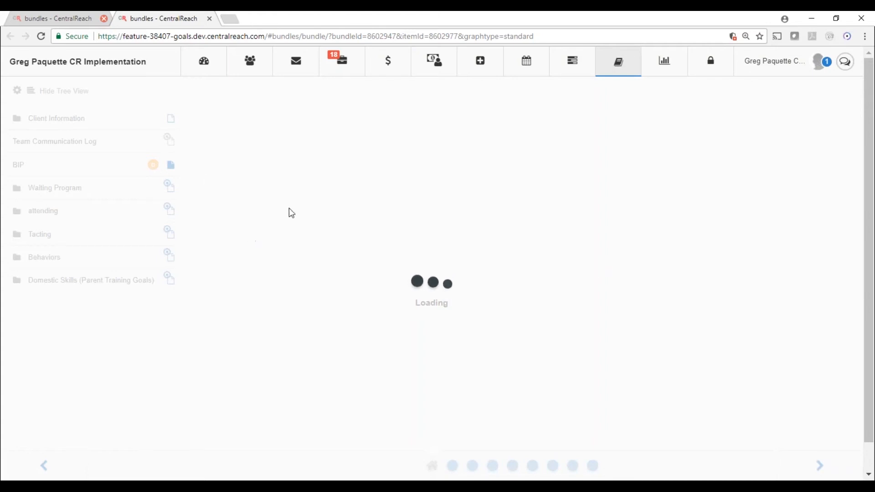
pyautogui.click(210, 19)
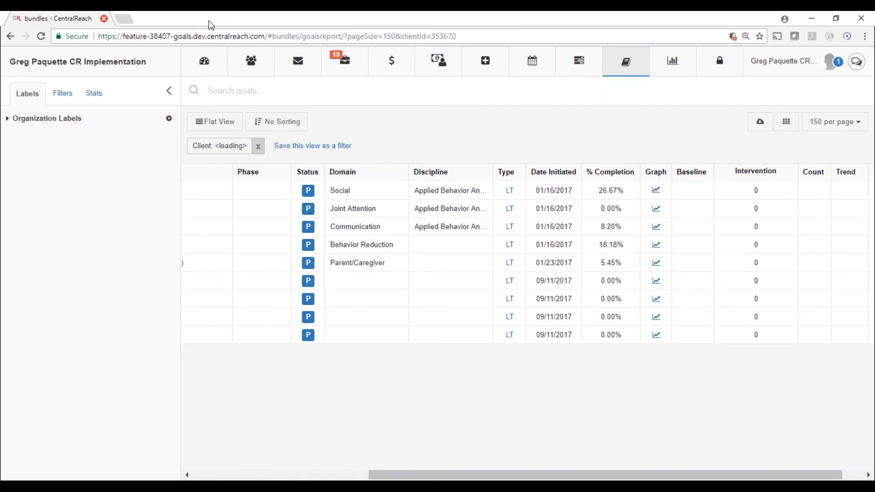
pyautogui.moveTo(404, 476); pyautogui.dragTo(193, 475)
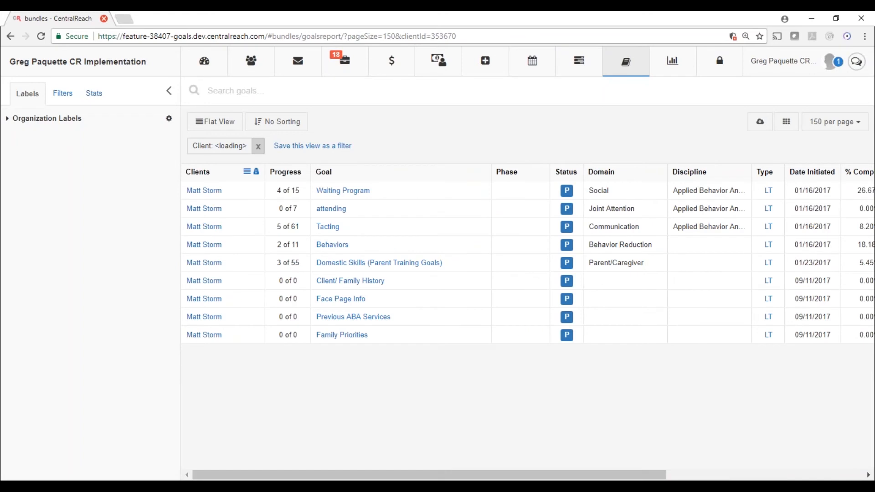
# View the available goal filter groups and load the stats and totals for the client's filtered goals
pyautogui.click(54, 94)
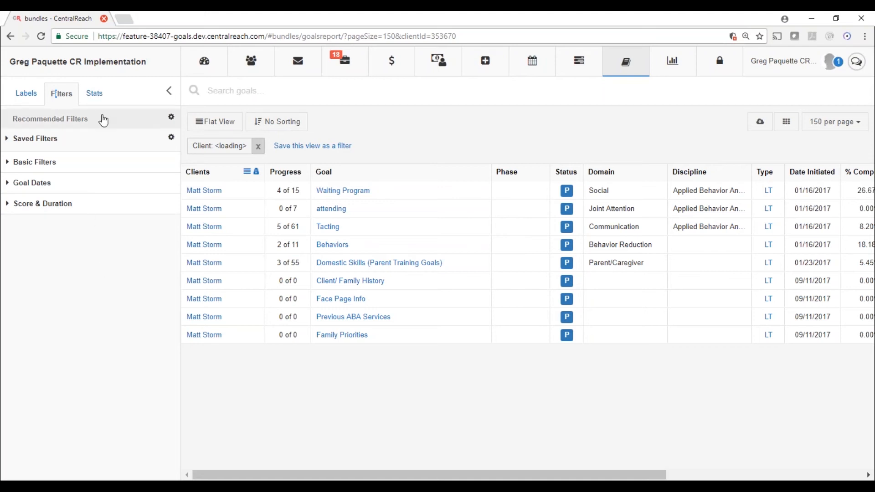
pyautogui.click(99, 98)
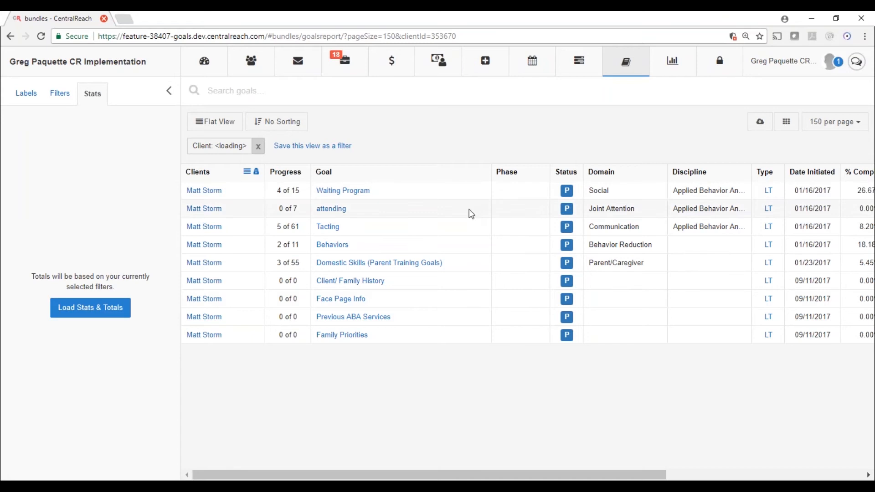
pyautogui.click(73, 309)
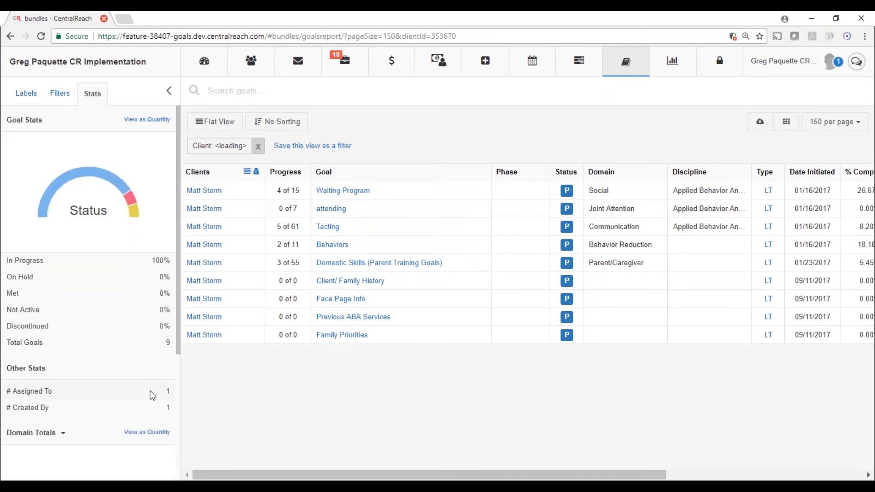
# Review the goal stats and the Status chart for the client's goals
pyautogui.scroll(-3, 147, 348)
pyautogui.scroll(3, 147, 348)
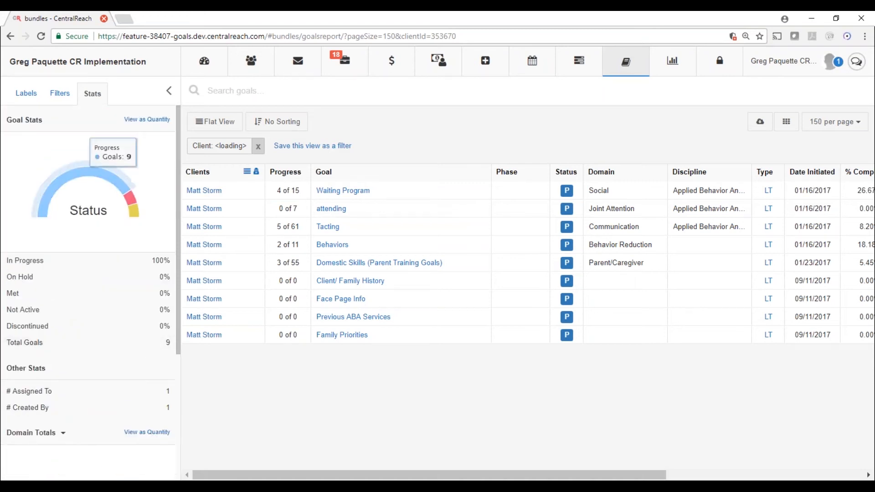
pyautogui.moveTo(84, 141)
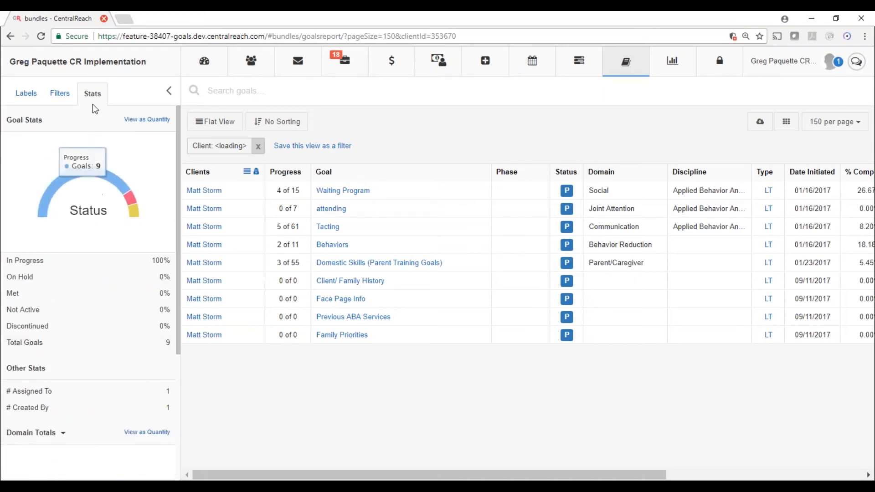
# Filter the client's goals by the Target goal type and look through the resulting list
pyautogui.click(55, 96)
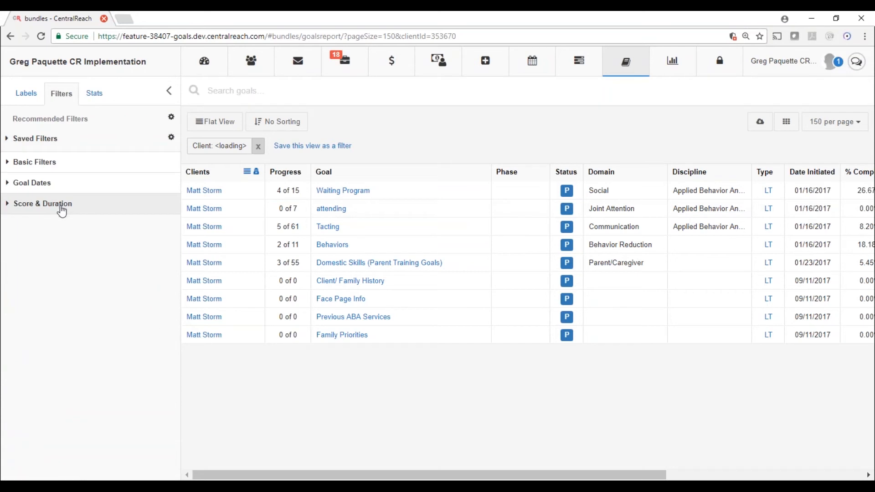
pyautogui.click(10, 164)
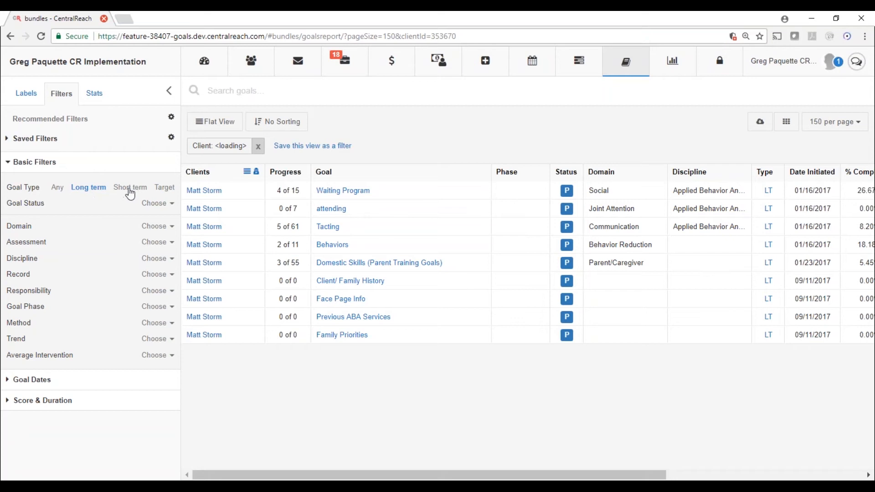
pyautogui.click(167, 192)
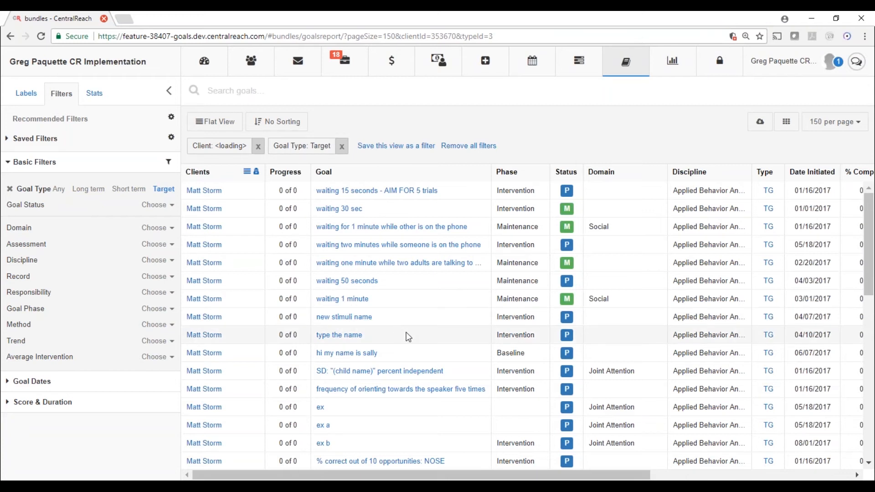
pyautogui.scroll(-3, 408, 335)
pyautogui.scroll(-6, 410, 339)
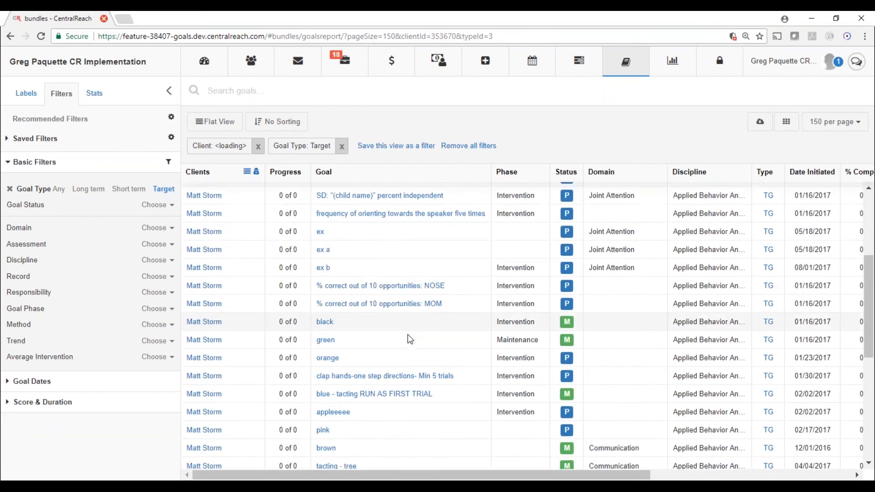
pyautogui.scroll(9, 410, 338)
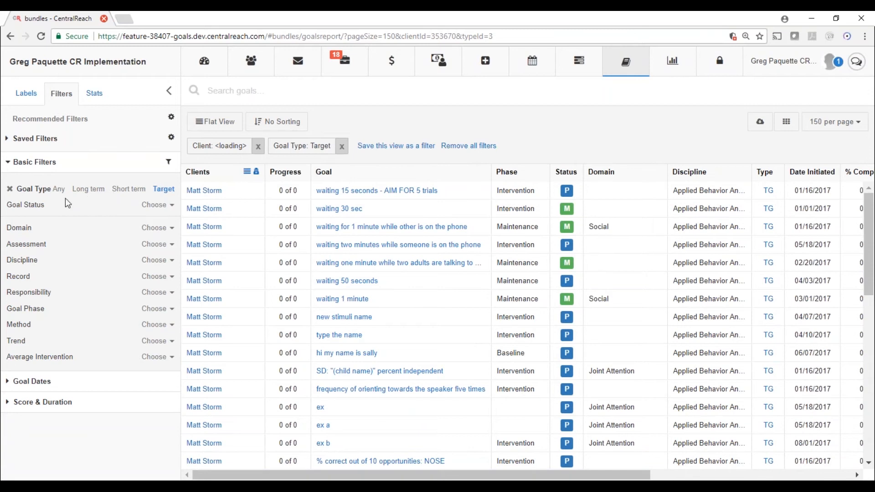
# Review the Goal Status options, the custom Initiated date filter and the Score & Duration filters without applying any
pyautogui.click(153, 206)
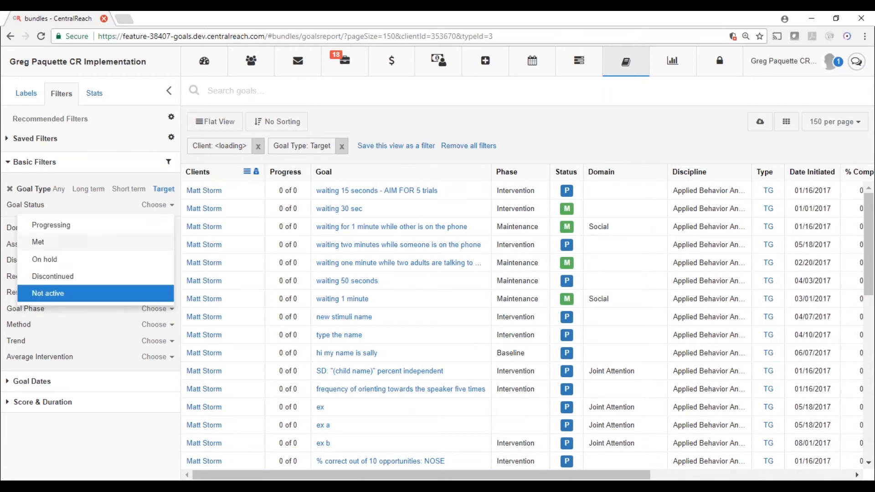
pyautogui.click(47, 445)
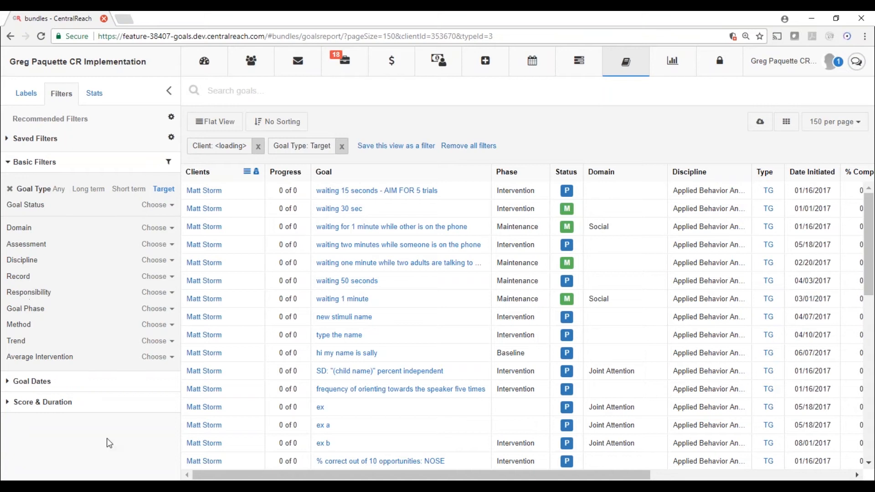
pyautogui.click(10, 163)
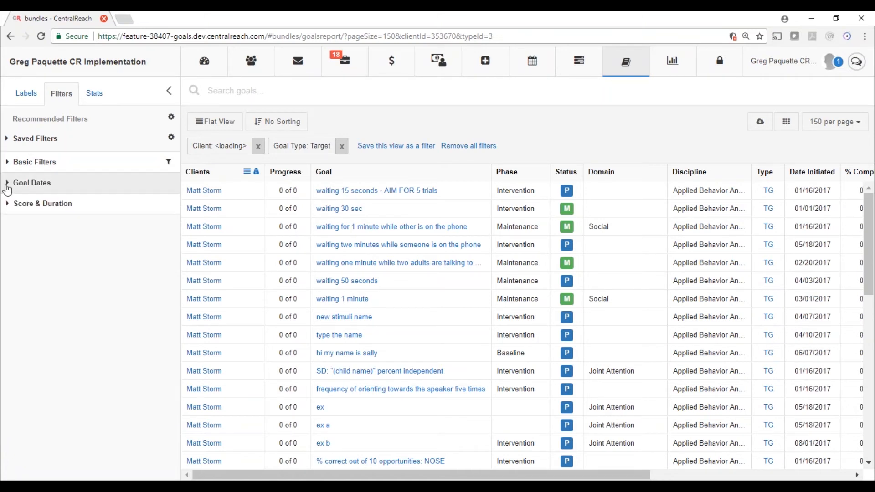
pyautogui.click(8, 188)
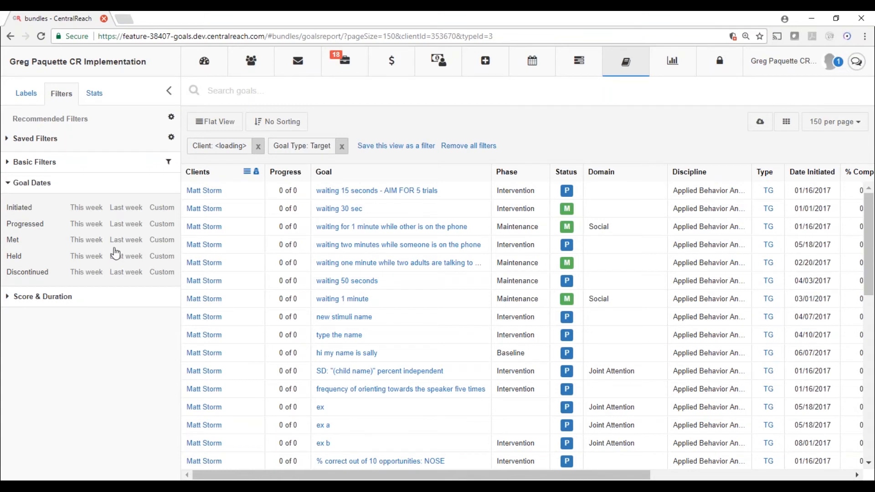
pyautogui.click(162, 207)
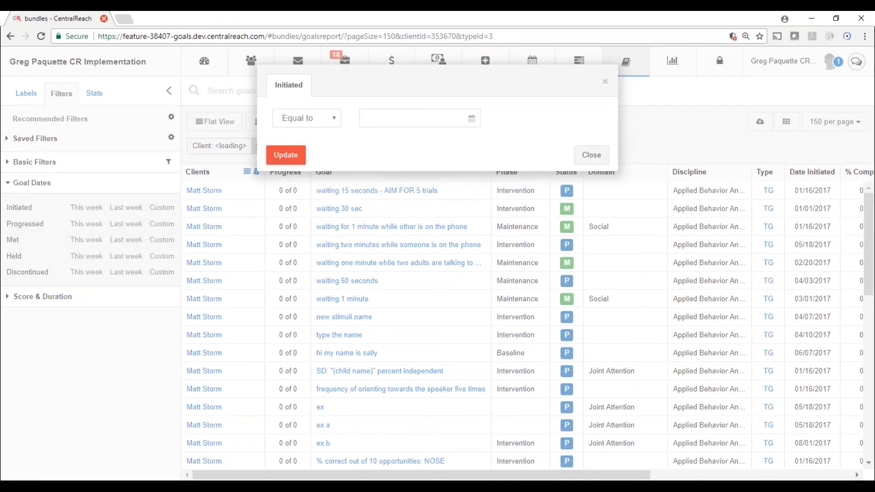
pyautogui.click(590, 155)
pyautogui.click(10, 297)
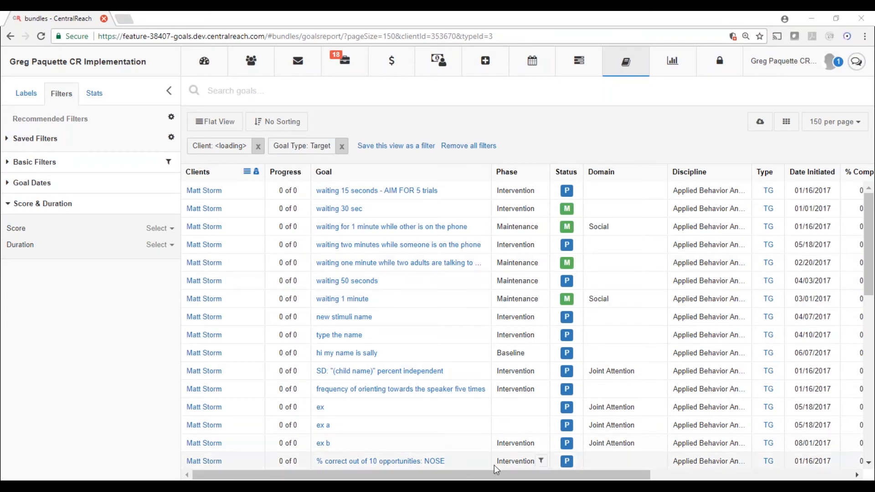
# Examine the Baseline, Intervention, Count, Trend and Score columns of the target goals
pyautogui.moveTo(486, 475); pyautogui.dragTo(682, 475)
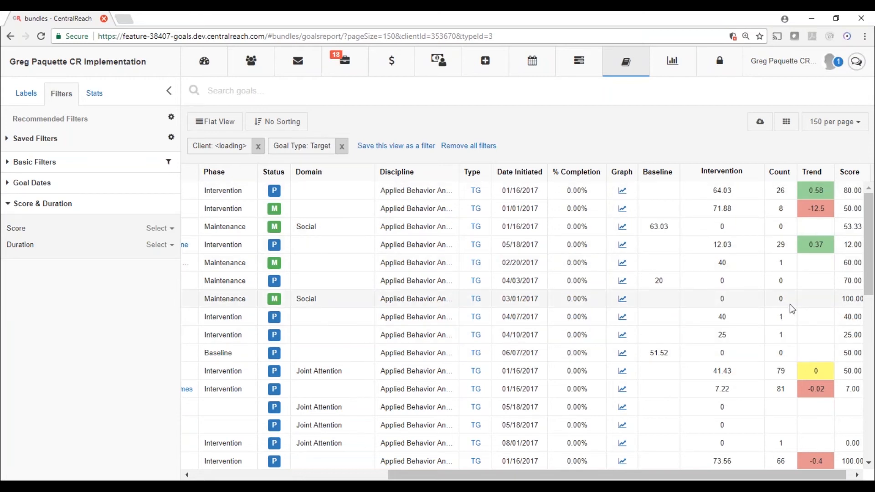
pyautogui.scroll(-1, 789, 305)
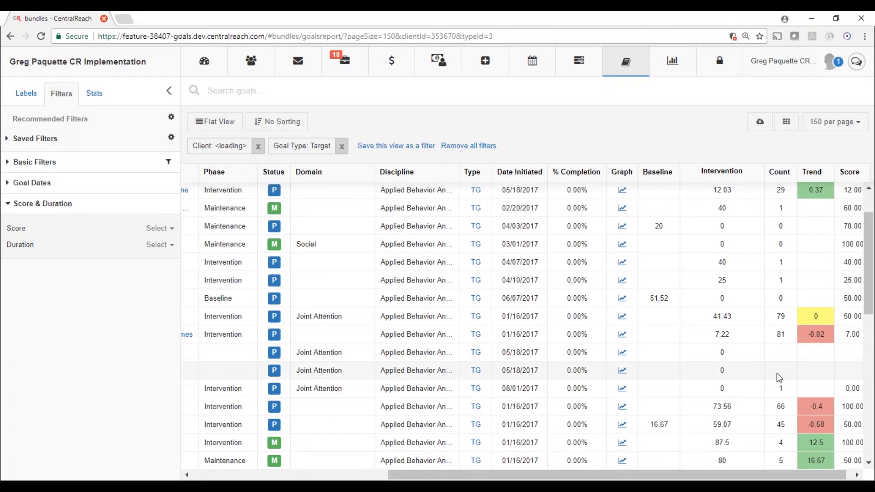
pyautogui.scroll(-2, 779, 377)
pyautogui.scroll(3, 780, 376)
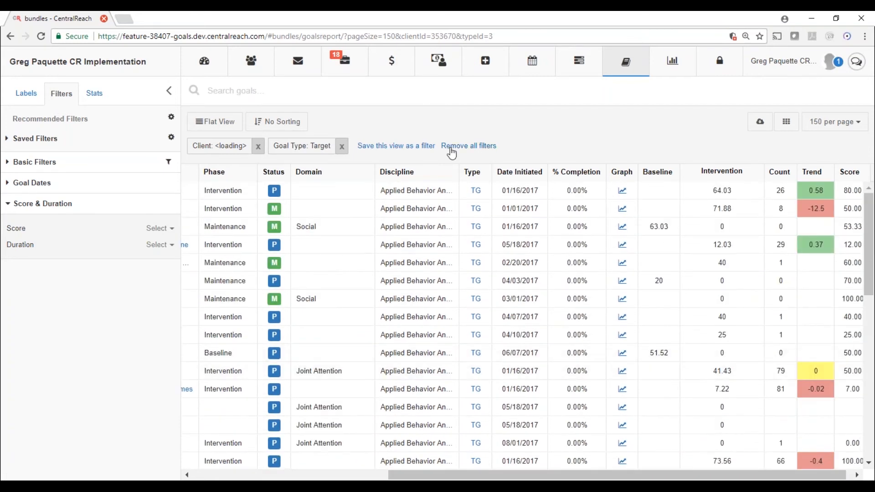
# Remove all goal filters, then search for the client by name and filter the goals to that client
pyautogui.click(466, 147)
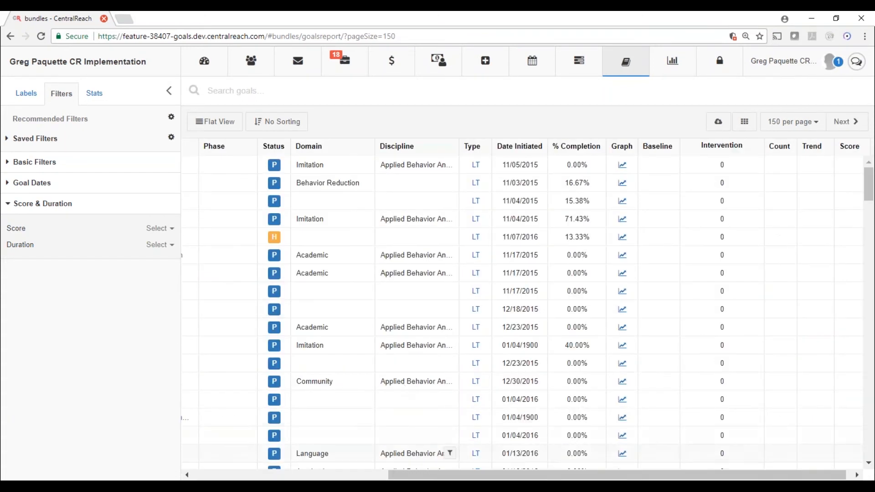
pyautogui.moveTo(412, 475); pyautogui.dragTo(239, 472)
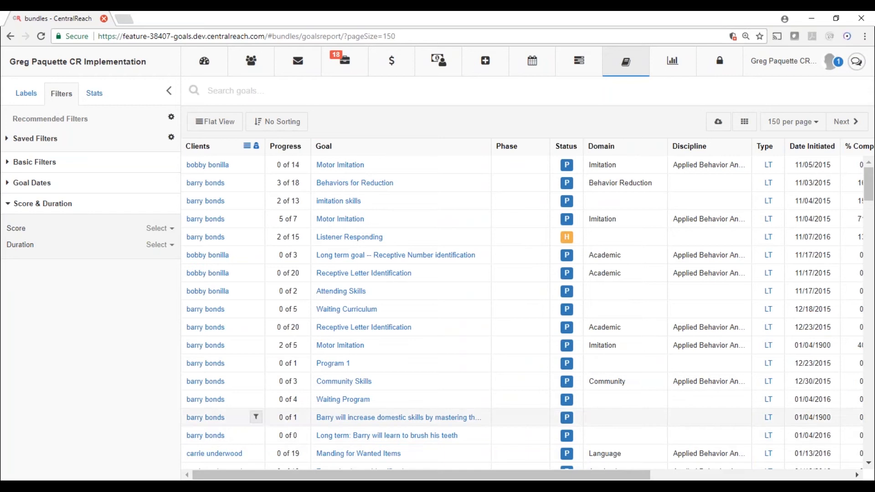
pyautogui.click(238, 102)
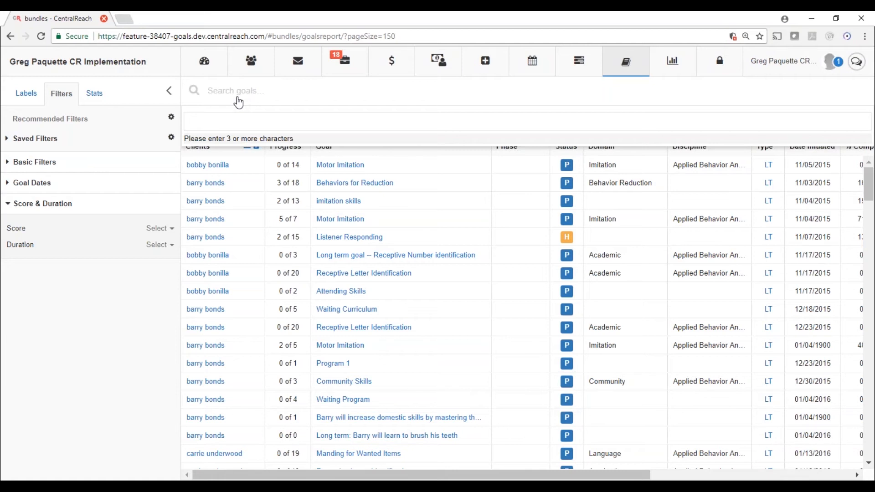
pyautogui.write('matt c')
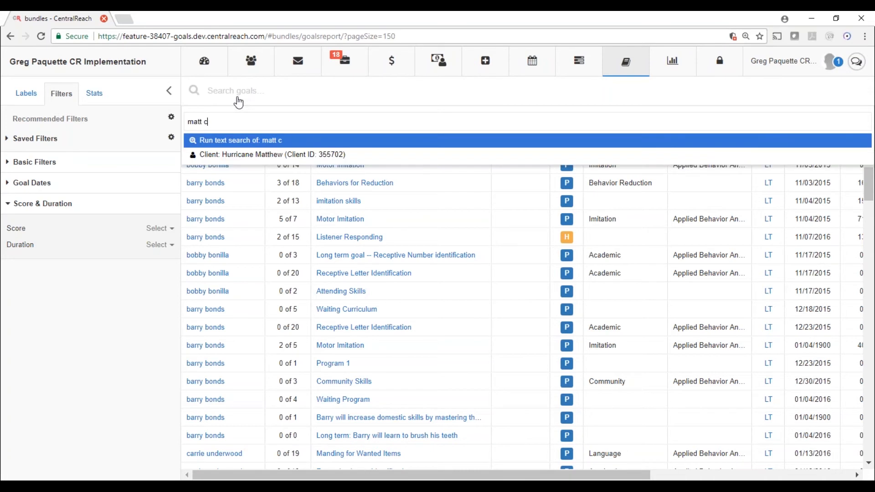
pyautogui.moveTo(218, 121); pyautogui.dragTo(181, 124)
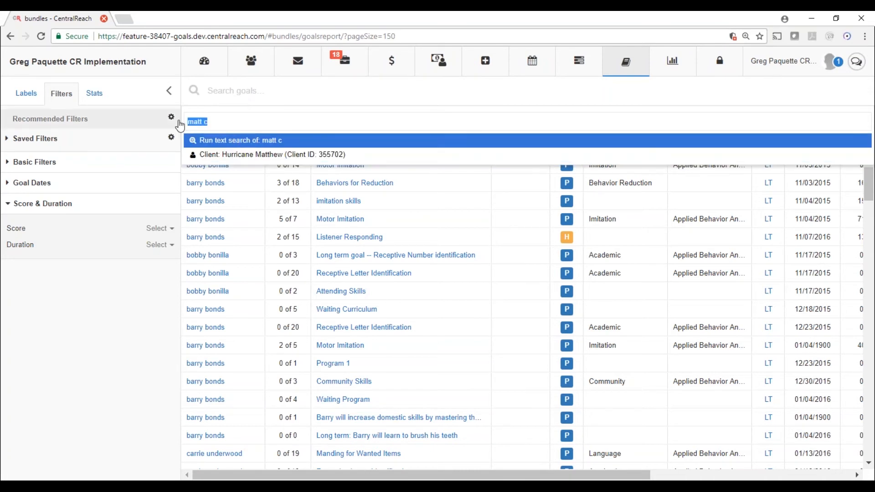
pyautogui.write('matt s')
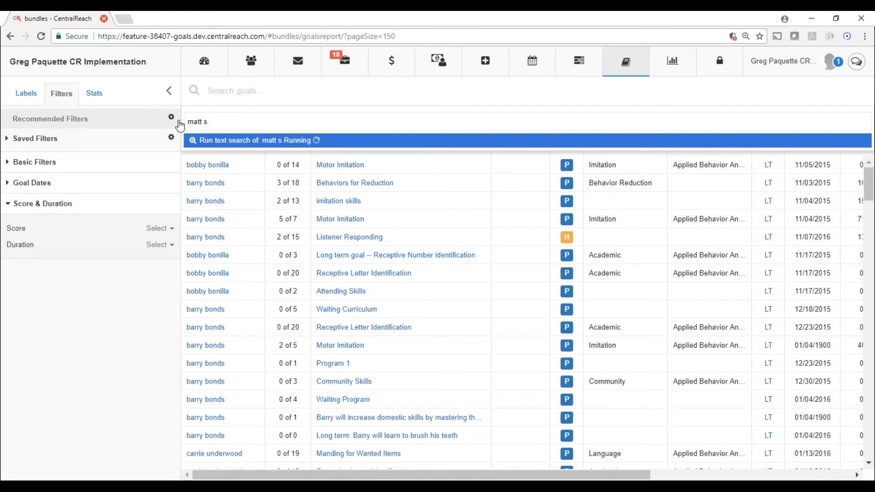
pyautogui.press('Down')
pyautogui.click(253, 156)
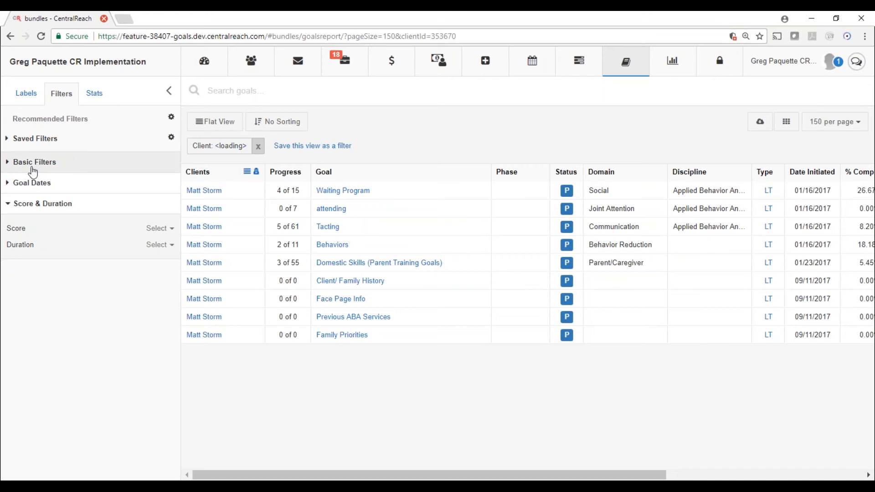
# Filter the client's goals by the Short term goal type and view their goal stats as quantities
pyautogui.click(8, 164)
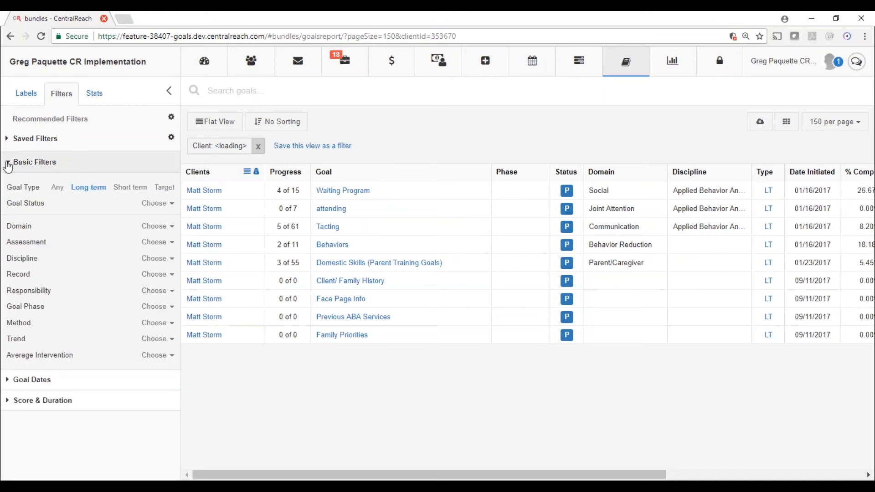
pyautogui.click(122, 192)
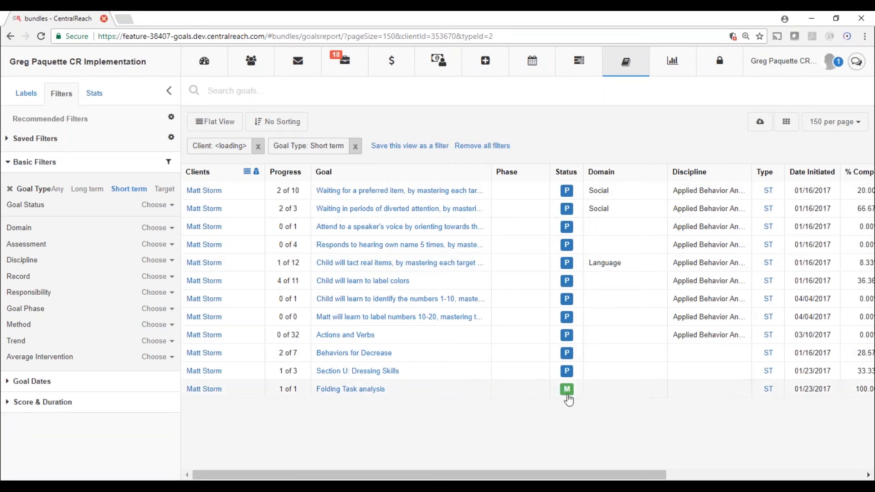
pyautogui.click(101, 96)
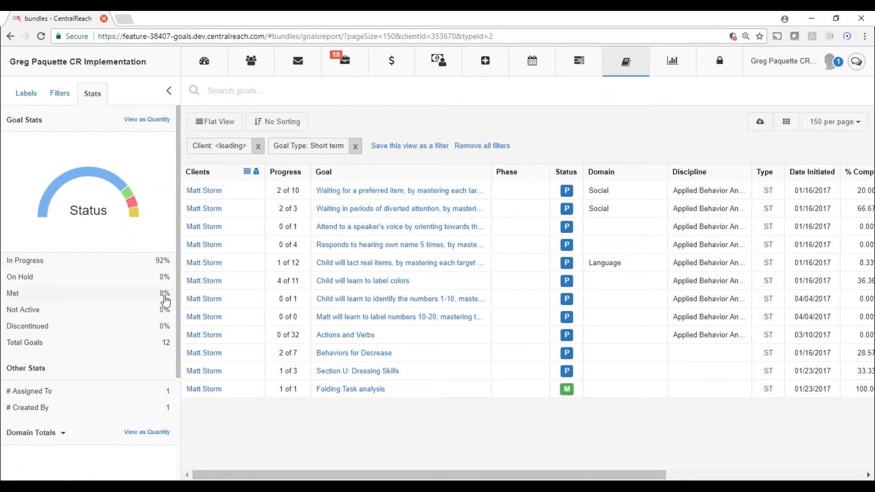
pyautogui.click(143, 127)
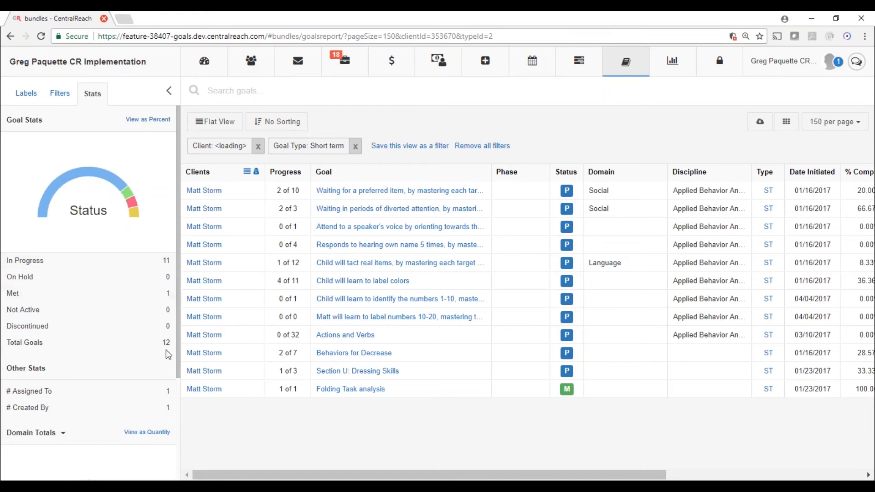
pyautogui.scroll(-3, 163, 343)
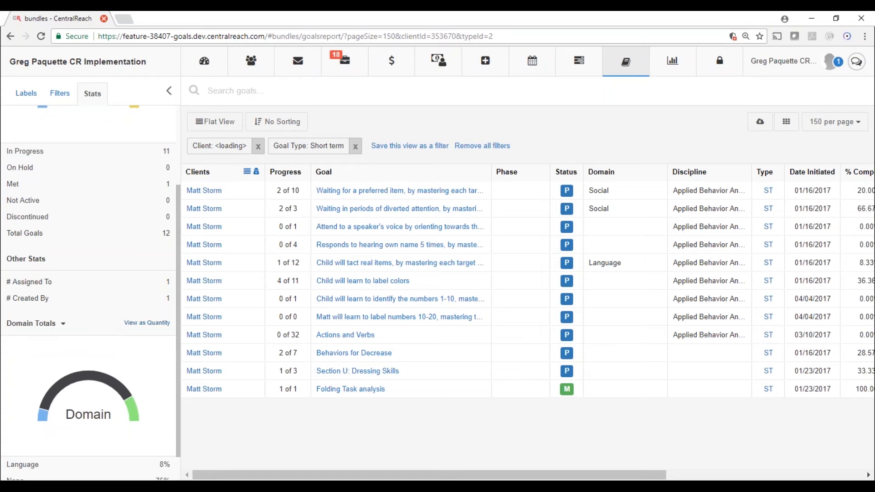
pyautogui.scroll(3, 158, 326)
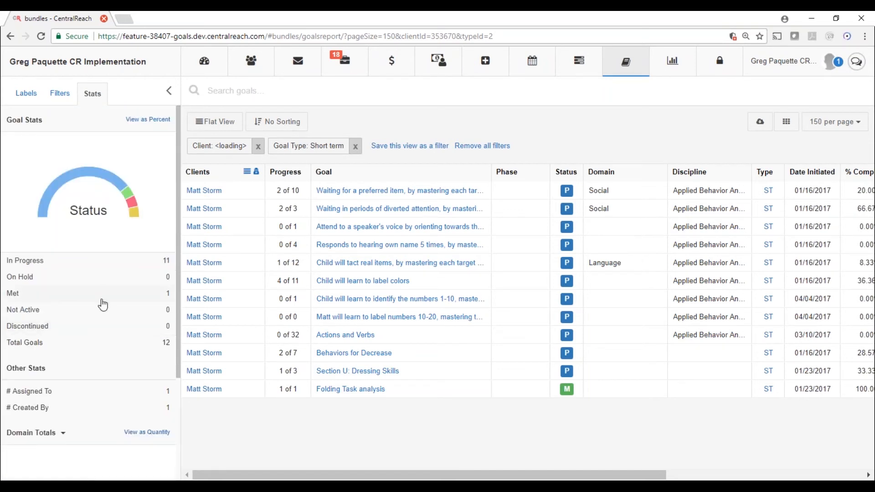
# Review the custom Progressed date filter with the Between condition and its start and end date calendars, without applying it
pyautogui.click(60, 94)
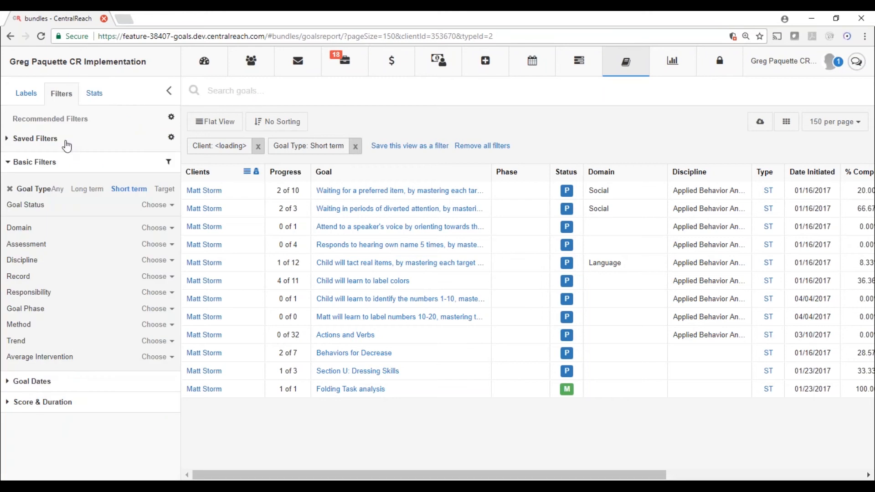
pyautogui.click(10, 383)
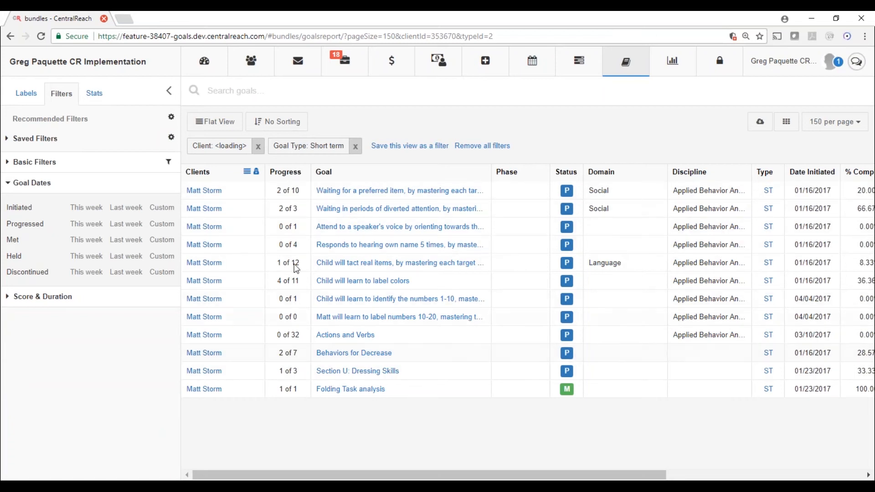
pyautogui.click(162, 224)
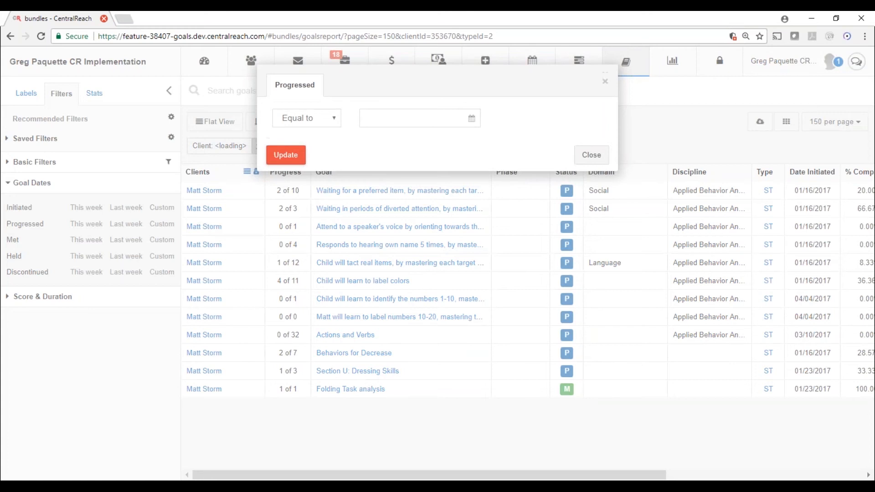
pyautogui.click(297, 121)
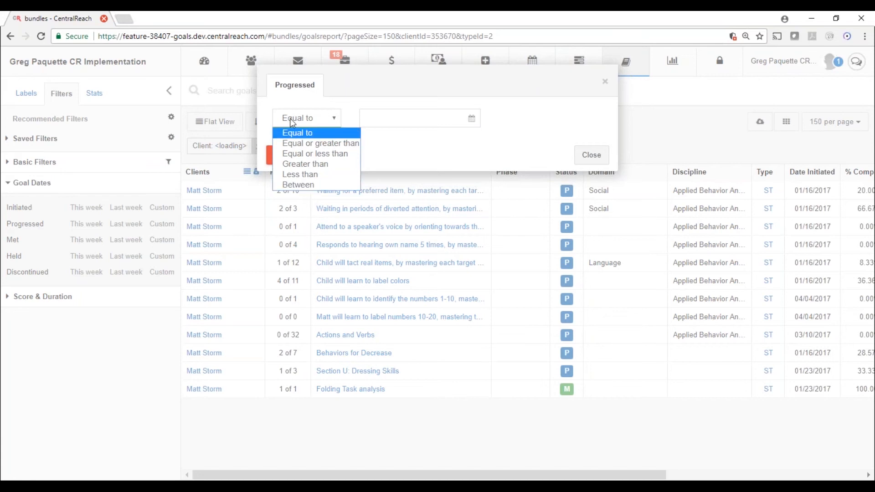
pyautogui.click(297, 186)
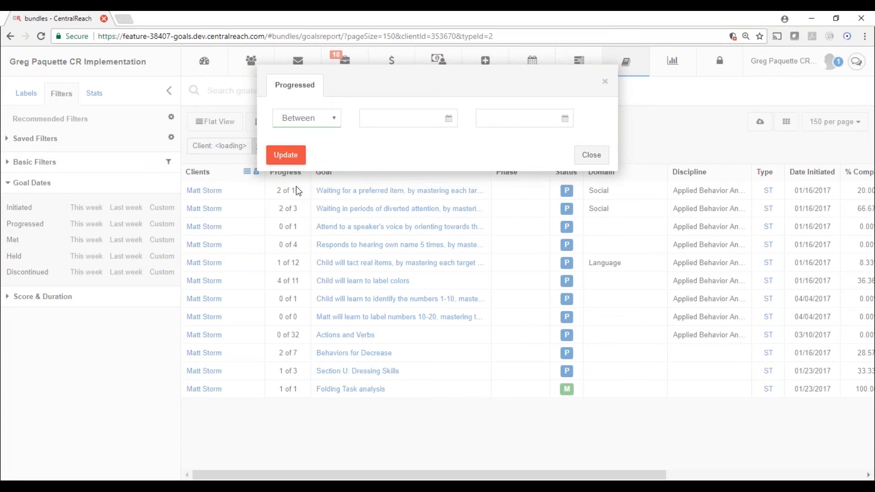
pyautogui.click(379, 117)
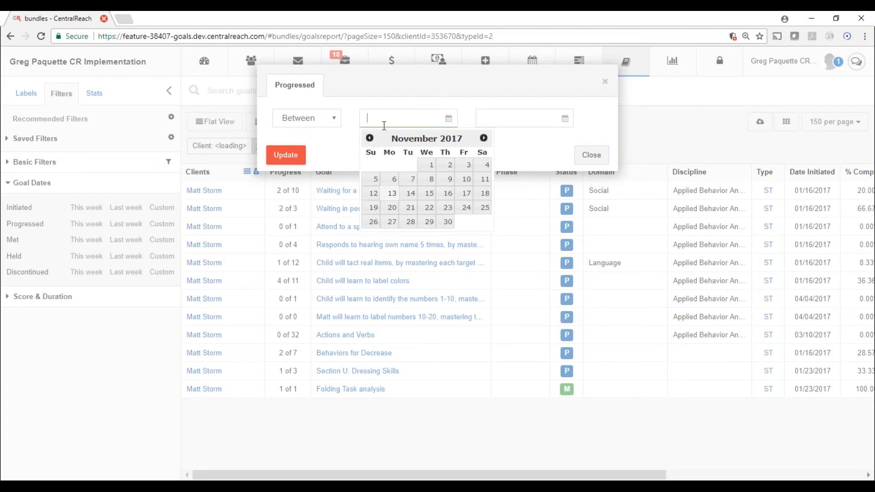
pyautogui.click(369, 138)
pyautogui.click(369, 138)
pyautogui.click(369, 138)
pyautogui.click(369, 138)
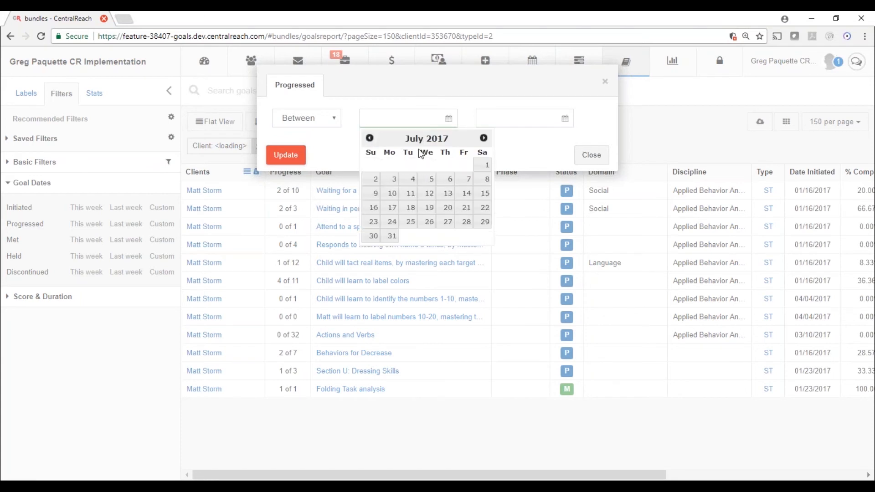
pyautogui.click(520, 118)
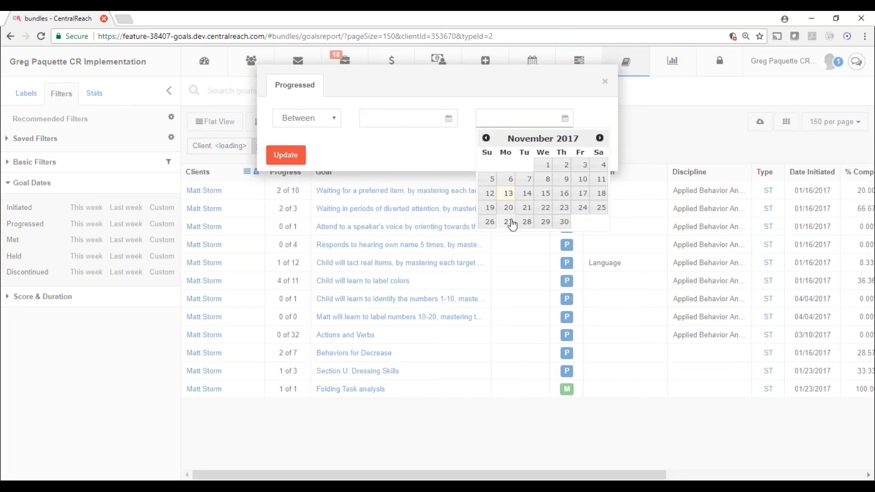
pyautogui.click(596, 110)
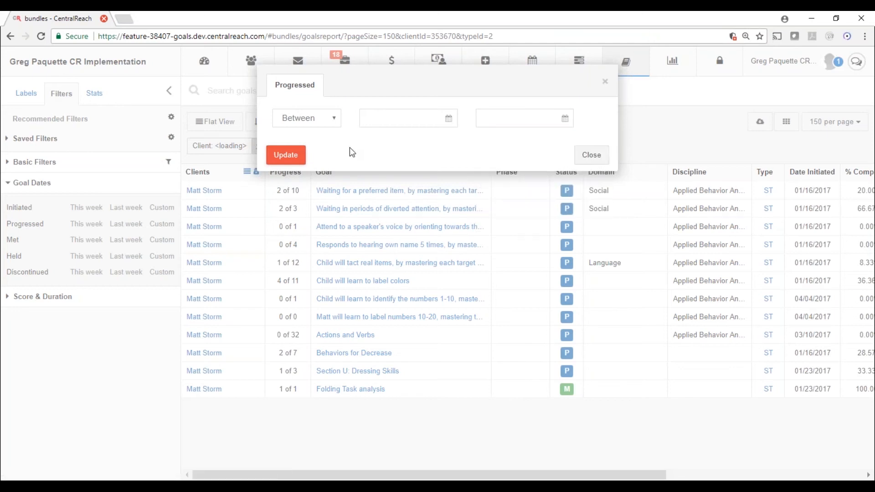
pyautogui.click(589, 155)
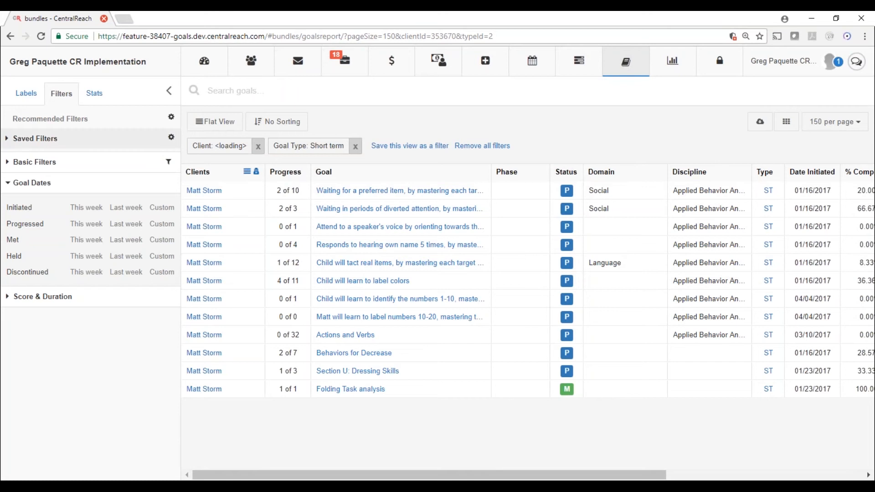
# Examine the Goal Stats and the Domain Totals chart for the client's short term goals
pyautogui.click(95, 93)
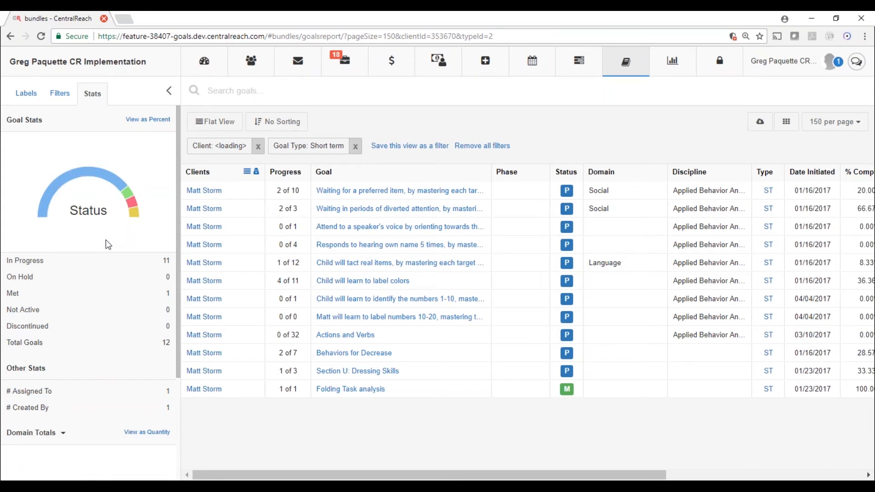
pyautogui.scroll(-3, 139, 378)
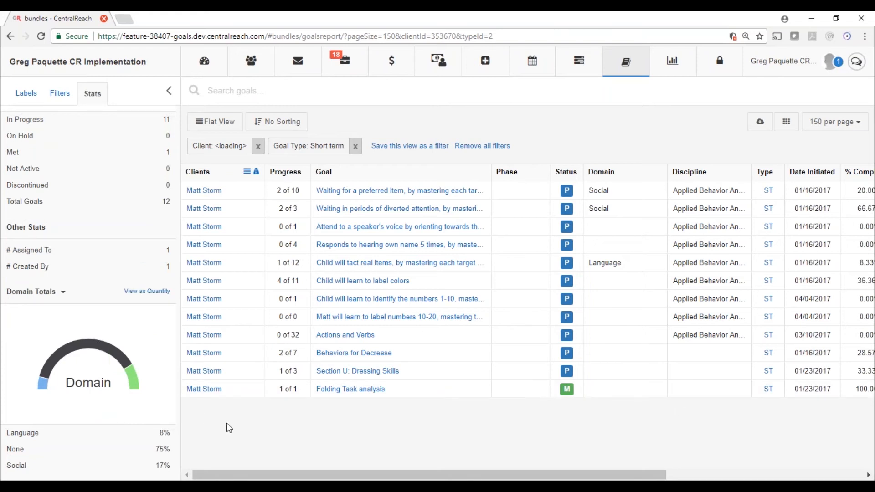
pyautogui.moveTo(137, 390)
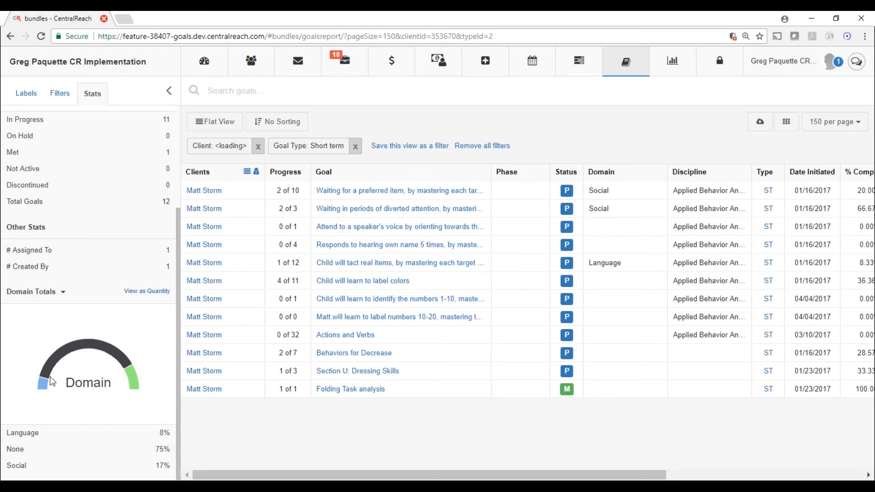
pyautogui.moveTo(66, 353)
# Change the client's Goal Type filter to Long term
pyautogui.click(57, 95)
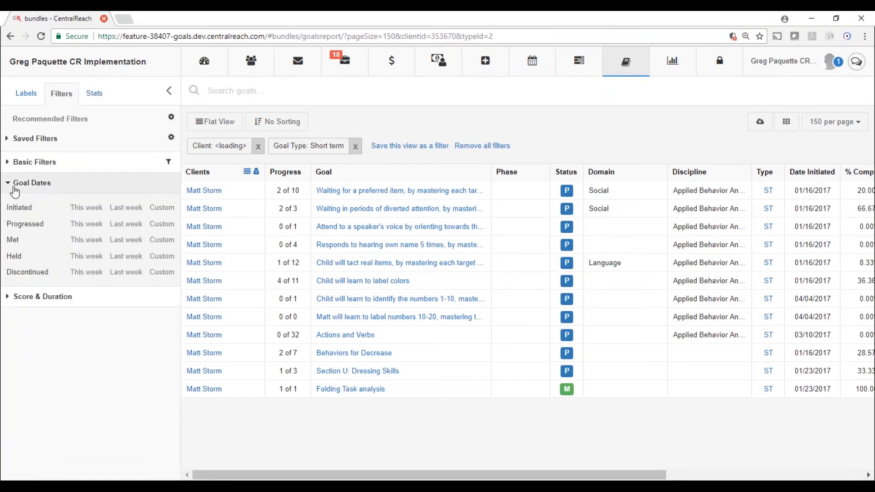
pyautogui.click(9, 164)
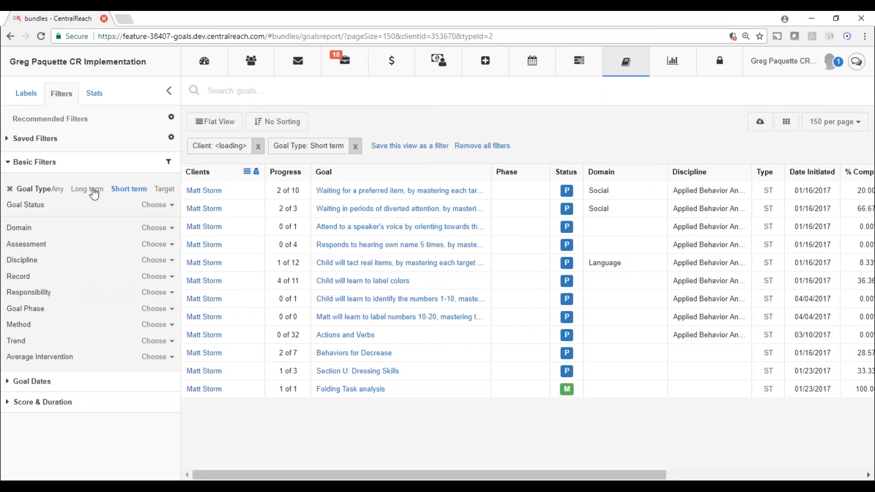
pyautogui.click(93, 190)
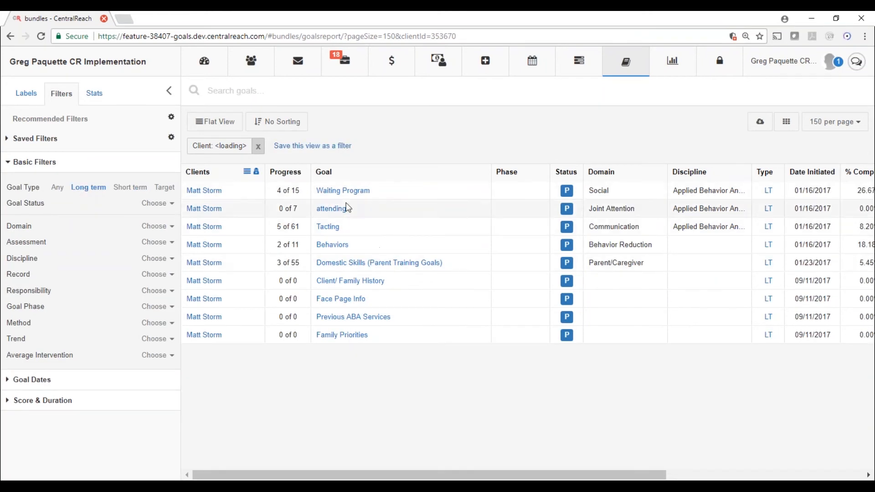
# Examine each segment of the Domain Totals chart and the domain breakdown for the client's long term goals
pyautogui.click(94, 93)
pyautogui.scroll(-3, 136, 274)
pyautogui.scroll(-1, 153, 338)
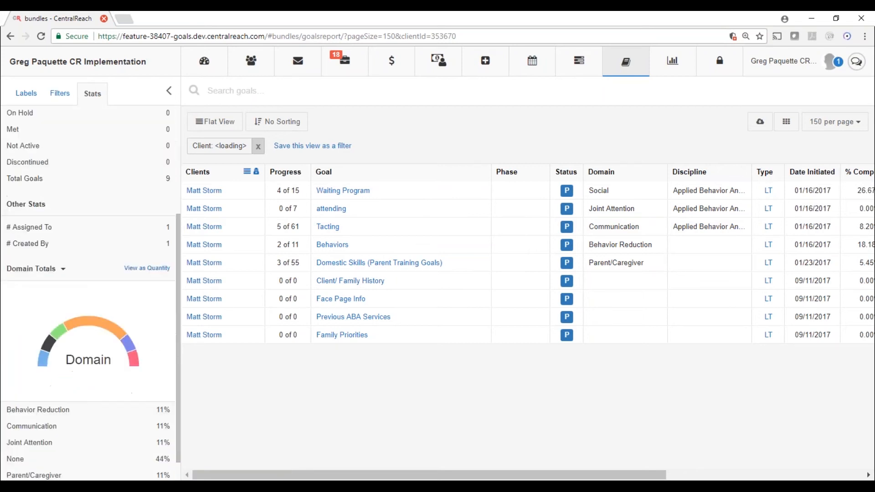
pyautogui.moveTo(46, 369)
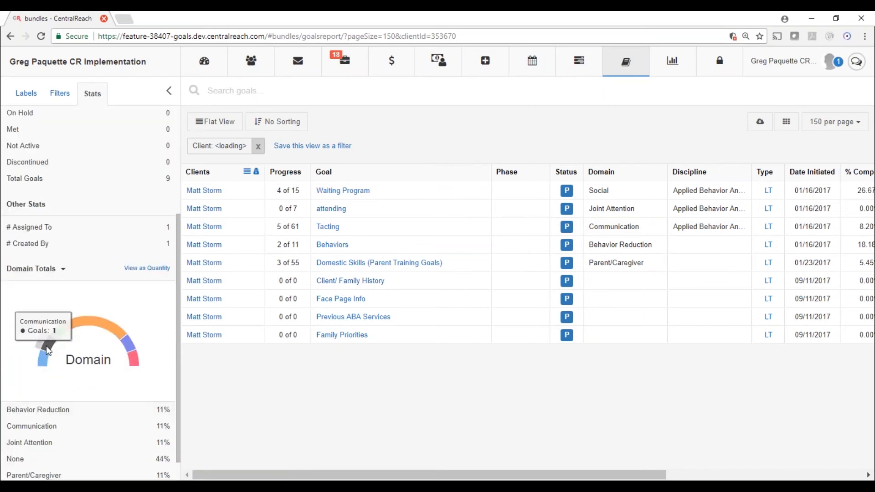
pyautogui.moveTo(75, 322)
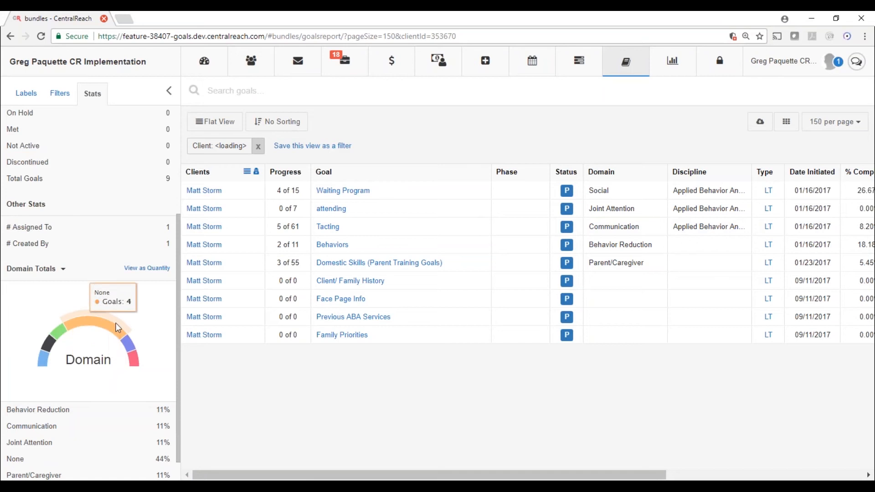
pyautogui.moveTo(147, 361)
pyautogui.scroll(-1, 157, 384)
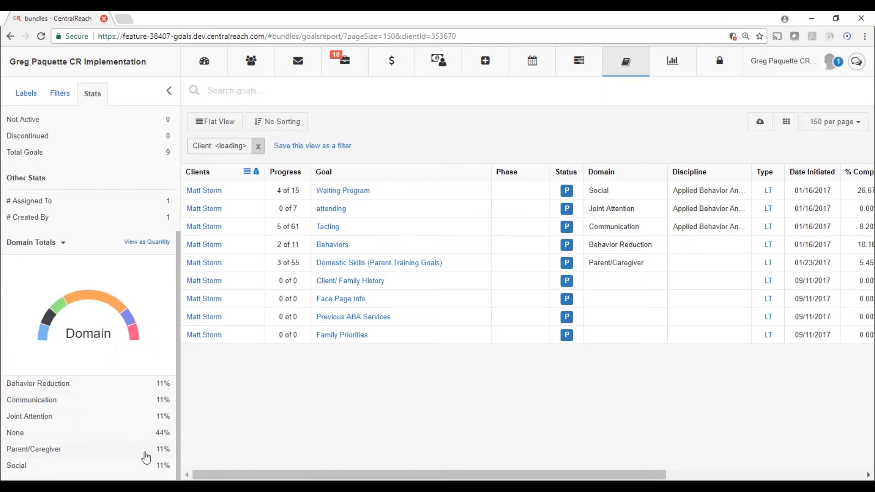
# Show the Domain Totals as quantities and review them alongside the goal status stats
pyautogui.click(161, 243)
pyautogui.scroll(4, 119, 252)
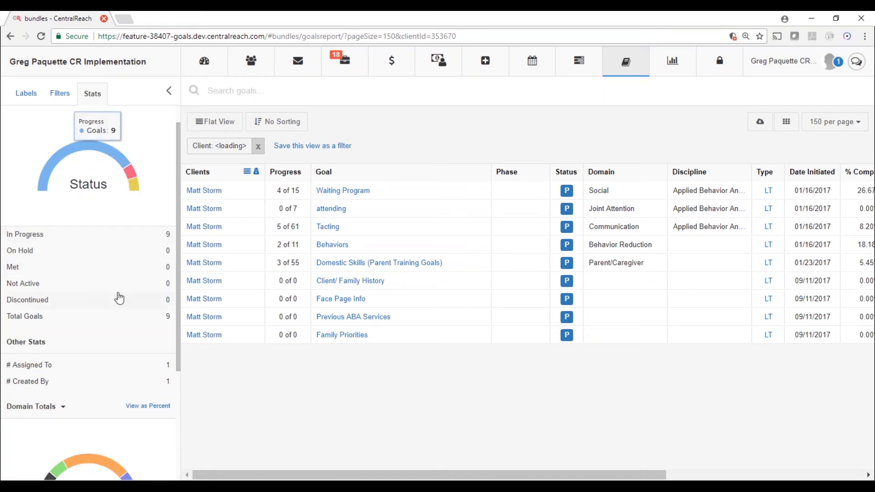
pyautogui.scroll(-4, 119, 299)
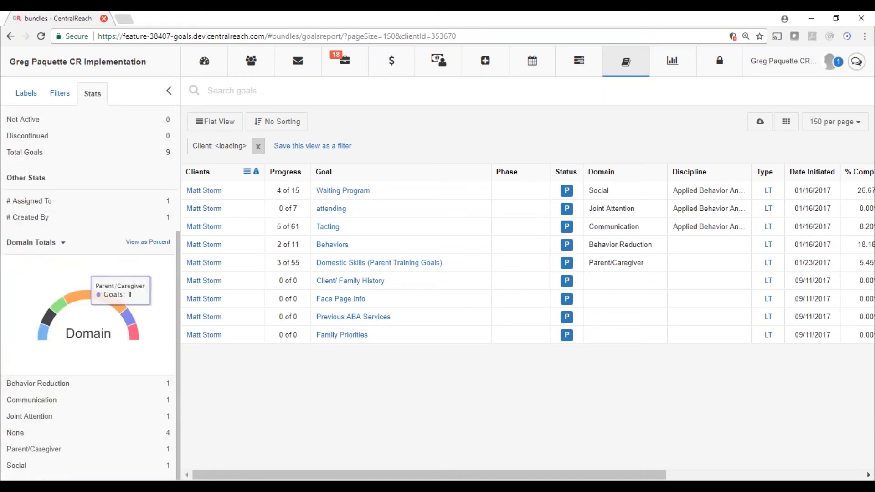
pyautogui.scroll(3, 117, 376)
pyautogui.scroll(-3, 118, 373)
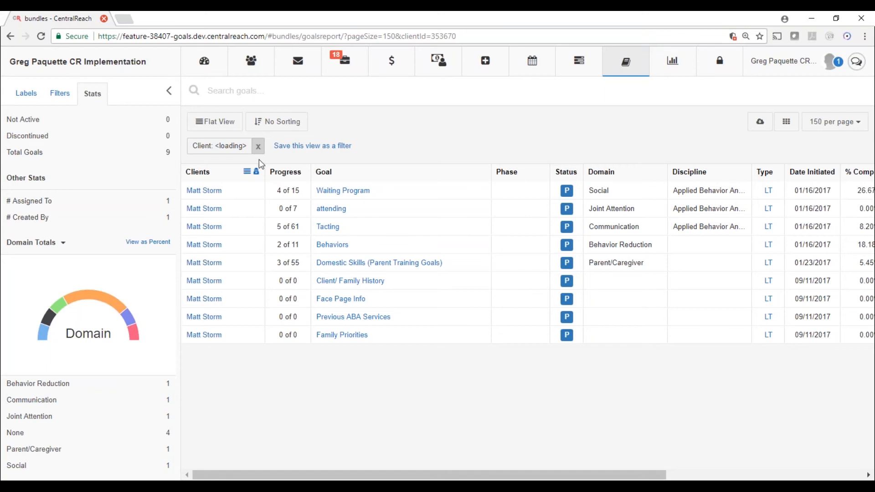
# Remove the client filter and collapse the sidebar, then search for the client by name and filter the goals to that client again
pyautogui.click(258, 145)
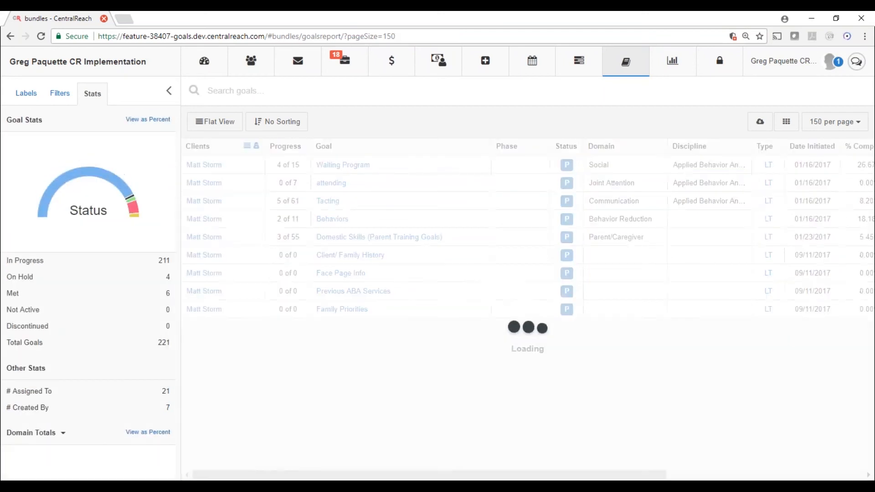
pyautogui.click(168, 90)
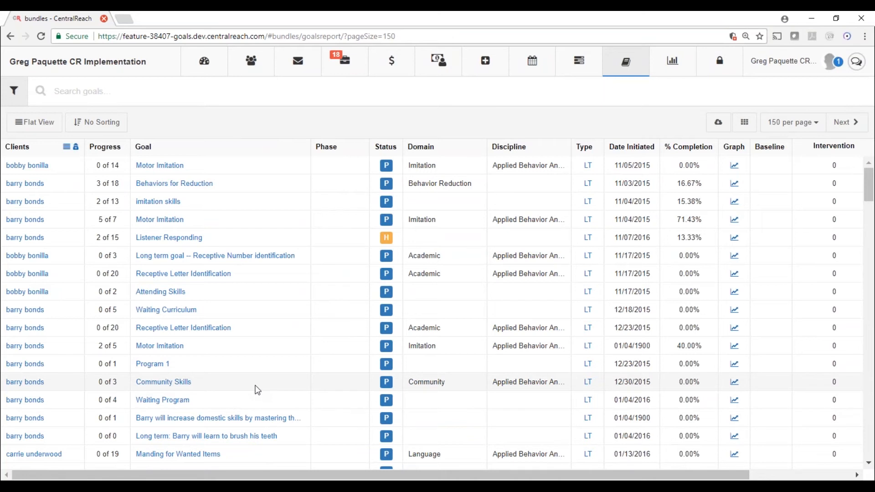
pyautogui.click(229, 95)
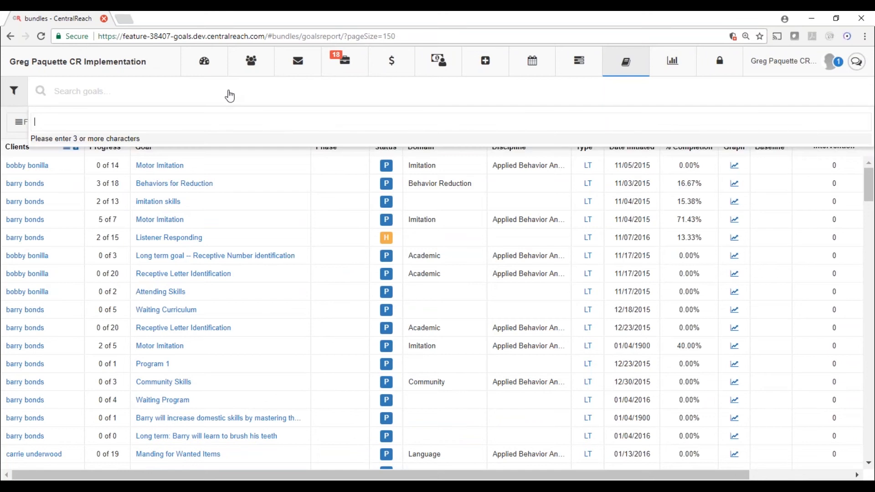
pyautogui.write('matt s')
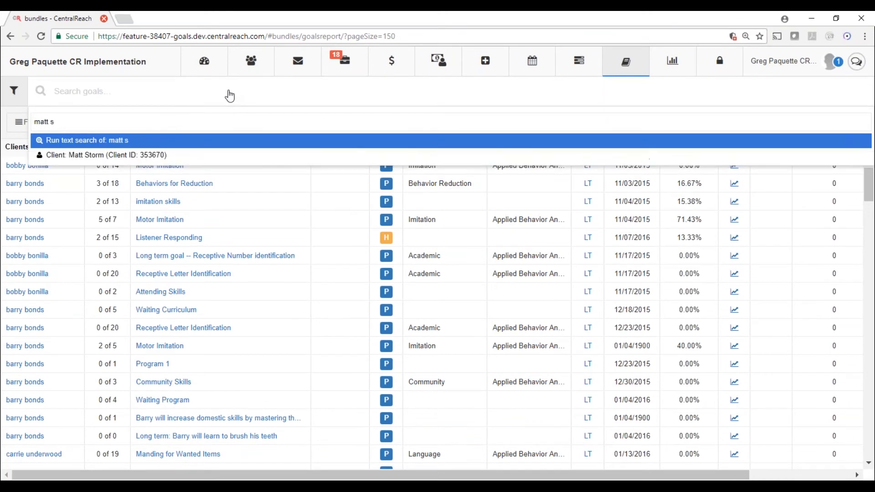
pyautogui.press('Down')
pyautogui.press('Return')
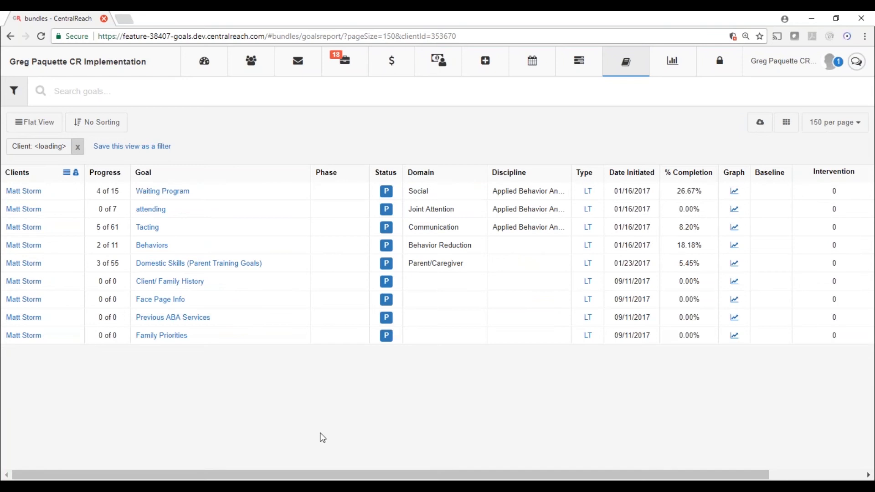
# Reopen the goal filters and filter the client's goals by the Target goal type
pyautogui.click(14, 92)
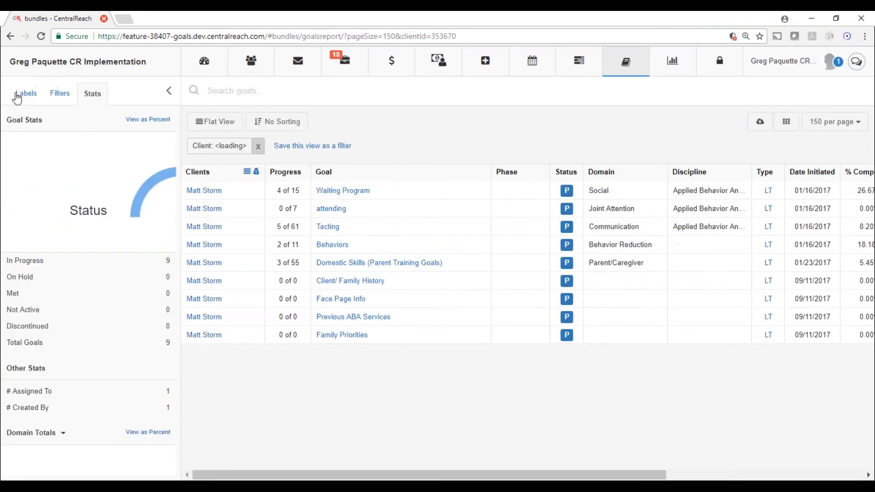
pyautogui.click(60, 94)
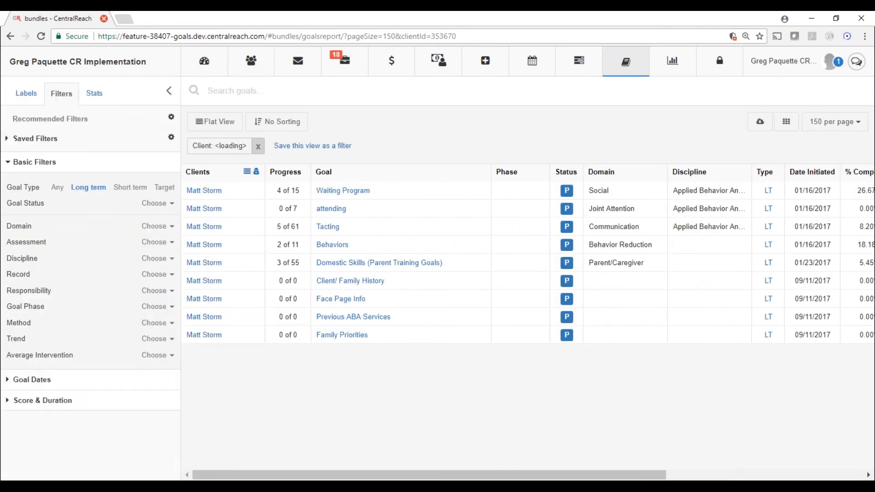
pyautogui.click(165, 187)
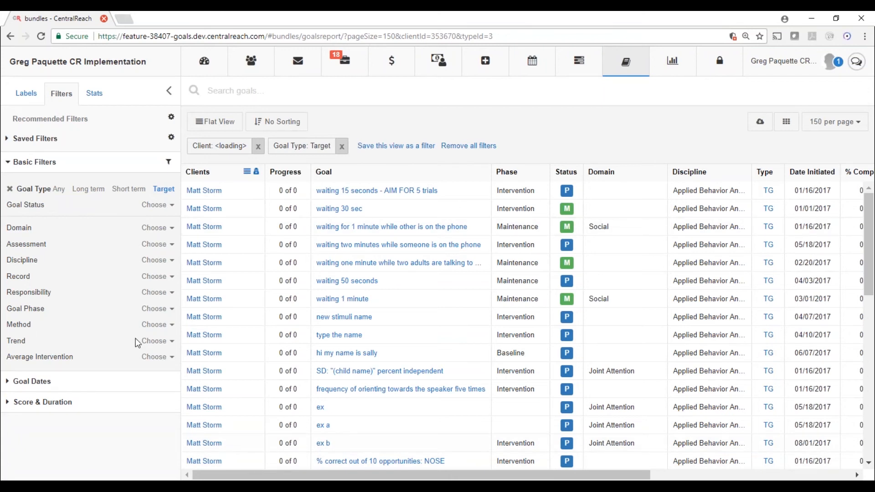
# Filter the client's target goals by the Red trend and collapse the filter sidebar
pyautogui.click(155, 342)
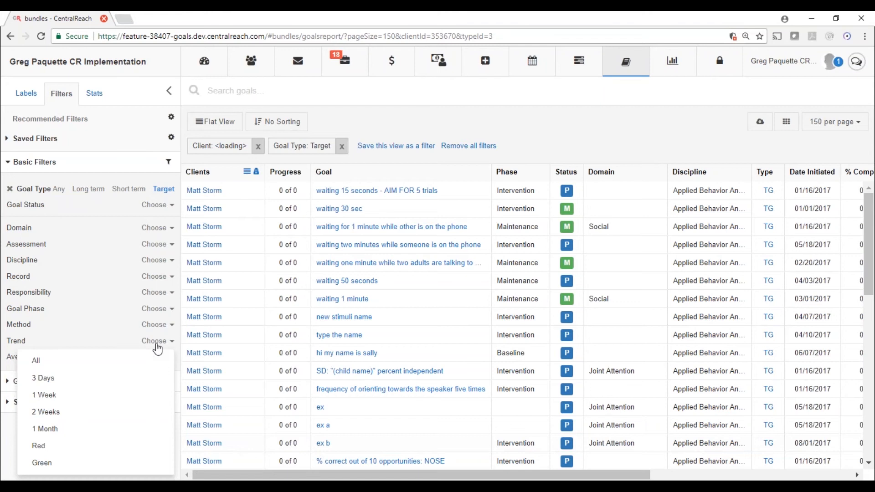
pyautogui.click(157, 347)
pyautogui.click(157, 347)
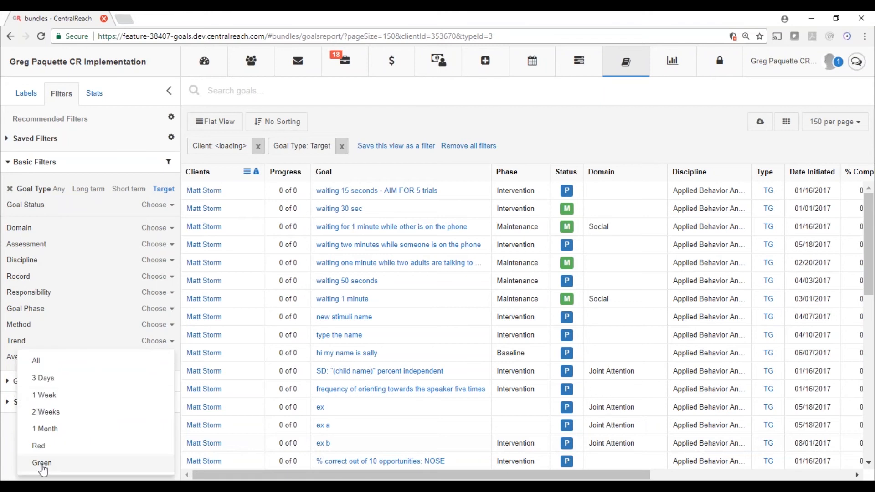
pyautogui.click(41, 447)
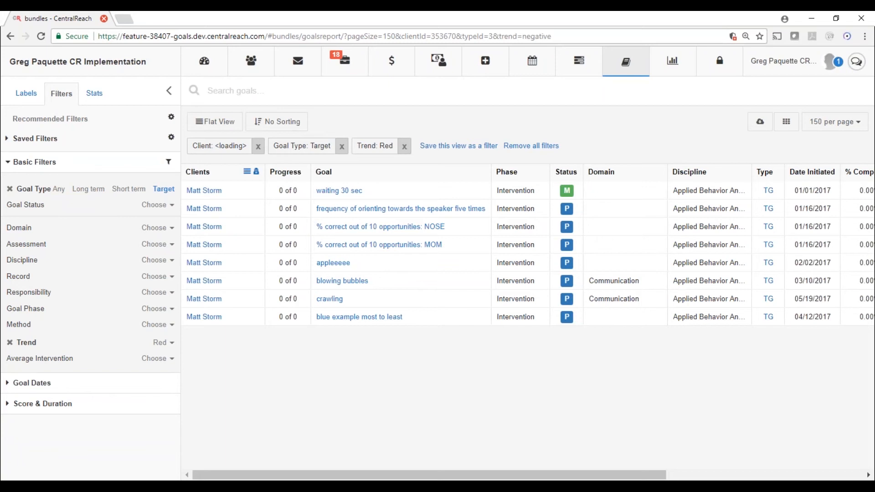
pyautogui.click(175, 91)
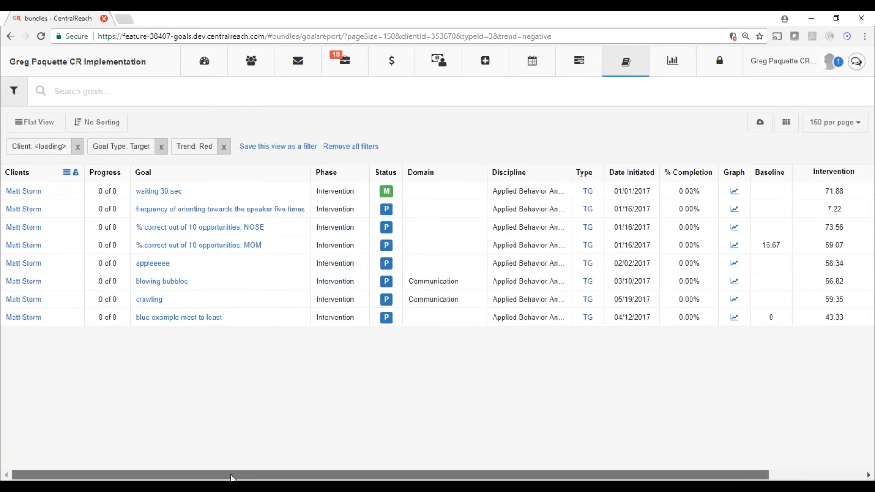
# Move the Trend column in the goals list so it sits directly after the Goal column
pyautogui.moveTo(231, 476); pyautogui.dragTo(368, 473)
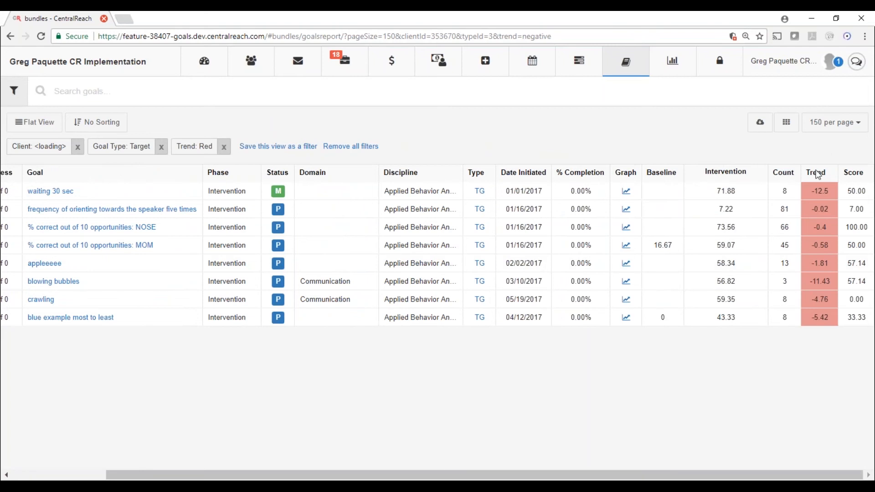
pyautogui.moveTo(818, 169); pyautogui.dragTo(229, 167)
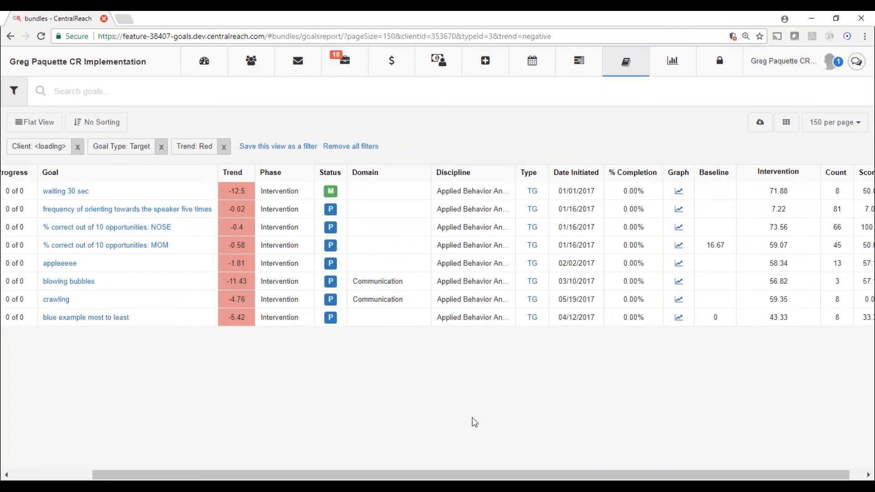
pyautogui.moveTo(486, 474); pyautogui.dragTo(311, 473)
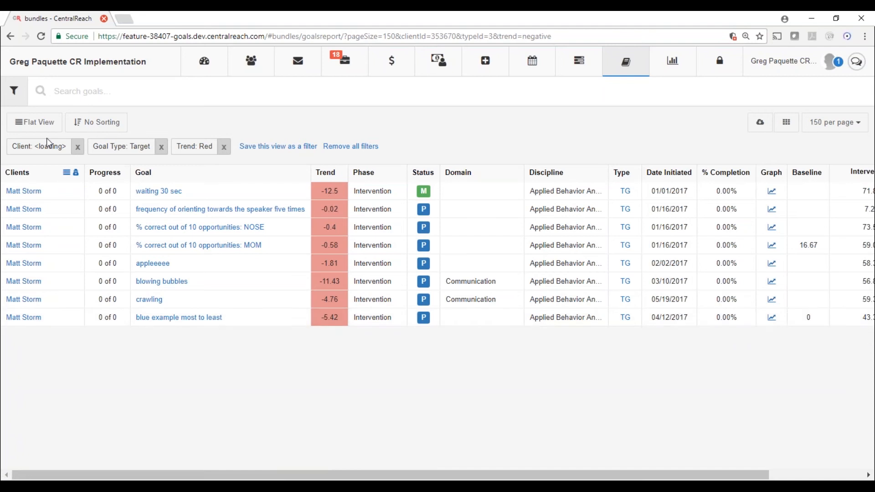
# Review the goal status stats and Domain Totals chart for the red-trend target goals, and collapse the sidebar
pyautogui.click(17, 92)
pyautogui.click(94, 93)
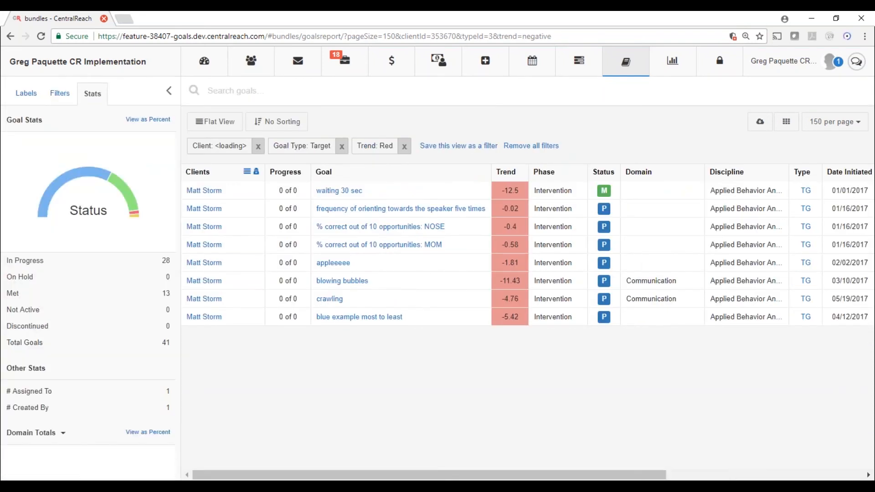
pyautogui.scroll(-3, 136, 207)
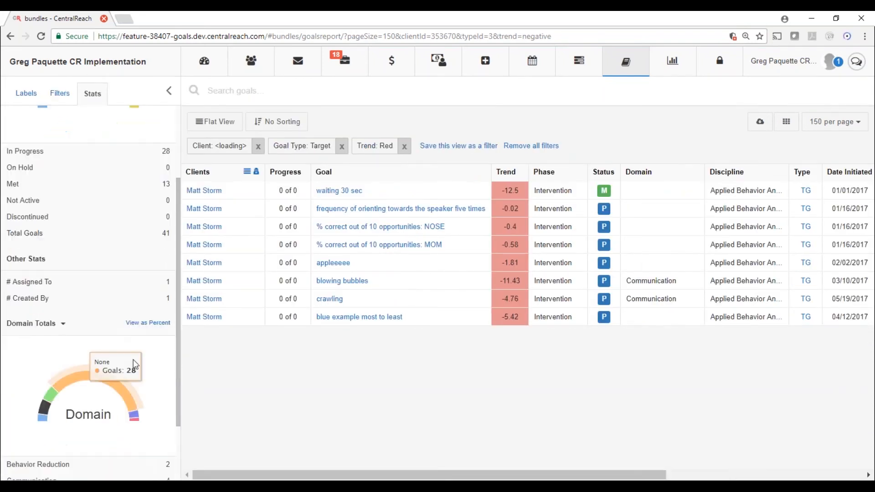
pyautogui.scroll(3, 110, 392)
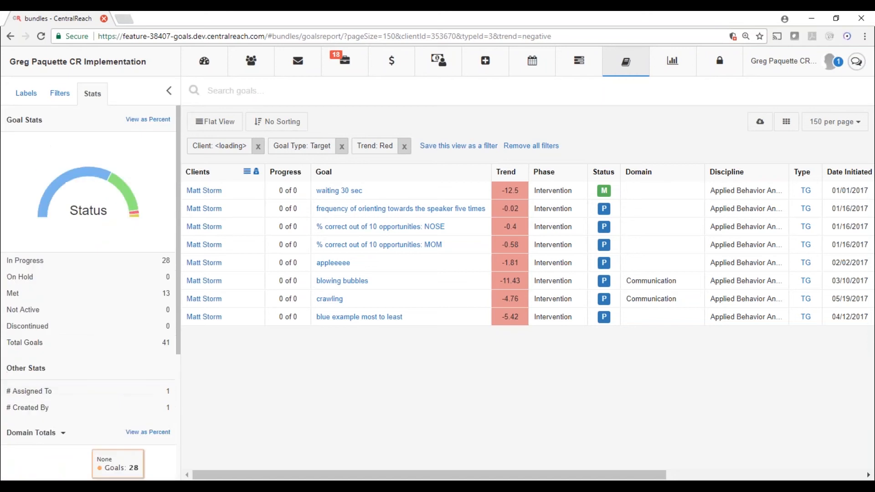
pyautogui.click(169, 93)
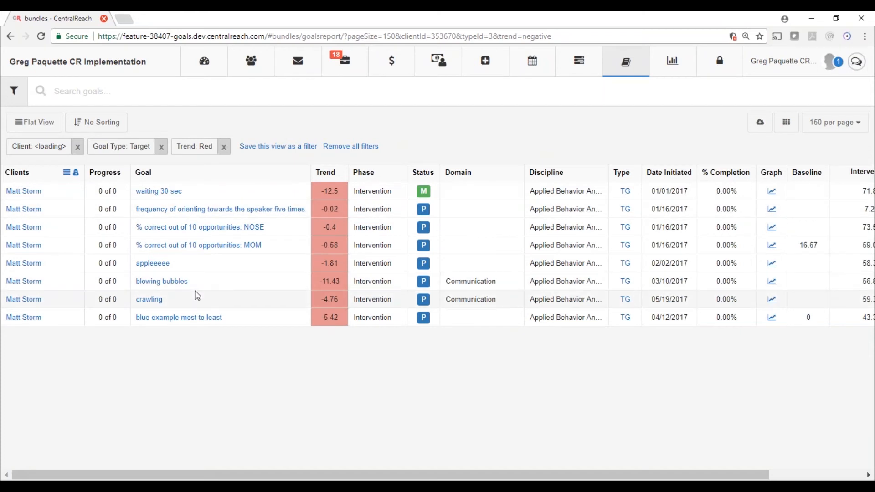
# Reopen the goal filters and change the client's target goals Trend filter to Green
pyautogui.click(14, 90)
pyautogui.click(59, 93)
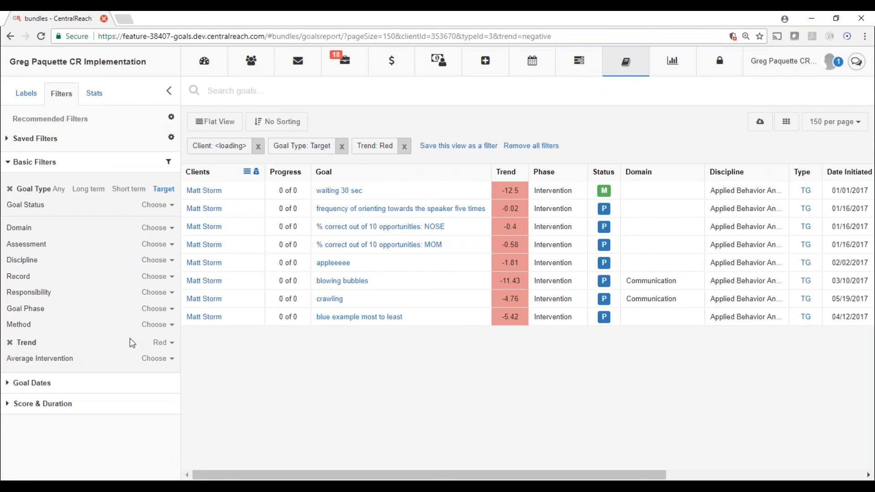
pyautogui.click(152, 342)
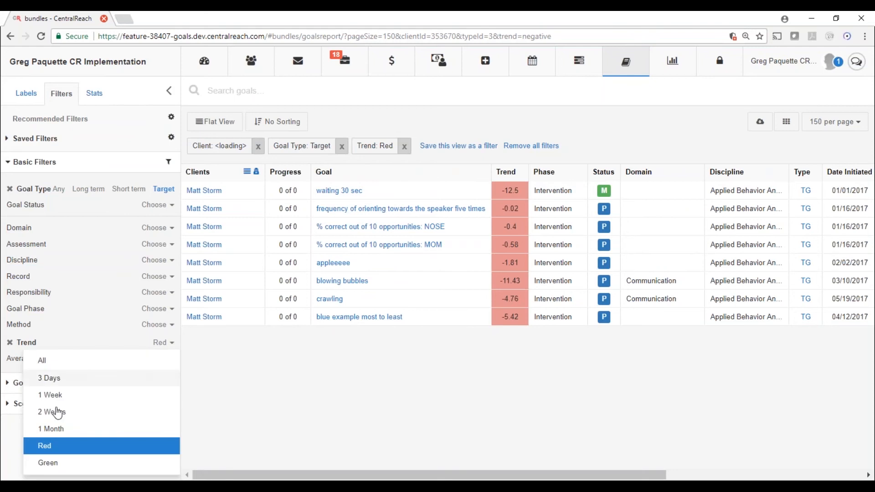
pyautogui.click(49, 463)
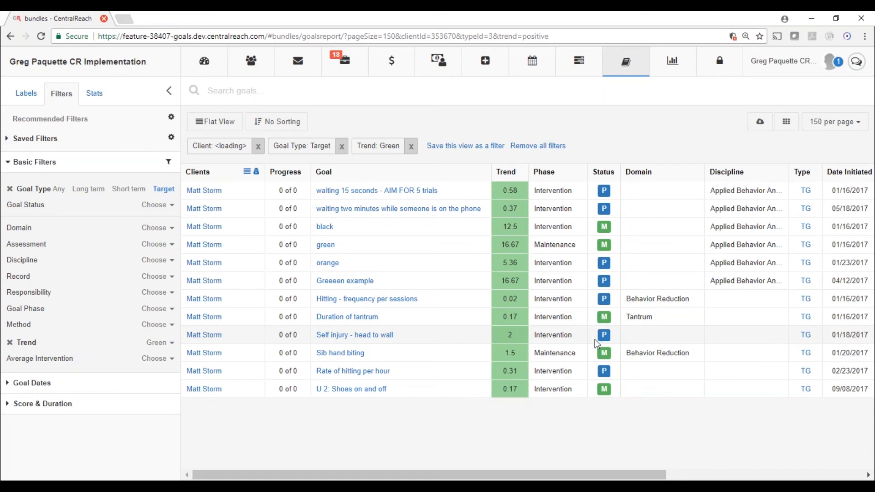
# Remove all filters, and filter the goals list again by the client's name and the Target goal type
pyautogui.click(529, 146)
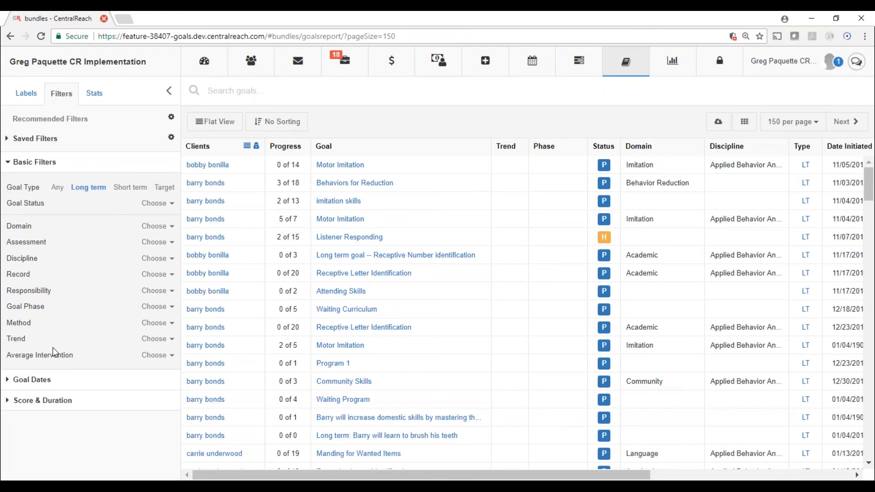
pyautogui.click(269, 99)
pyautogui.write('matt')
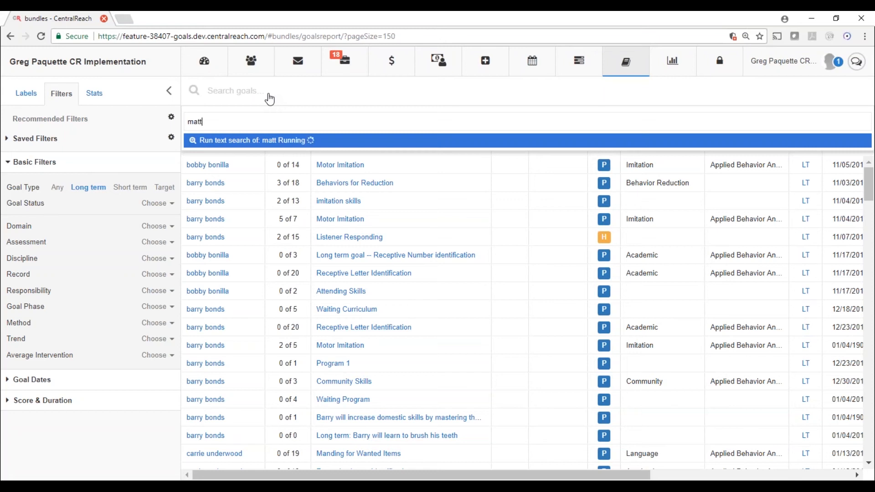
pyautogui.click(255, 157)
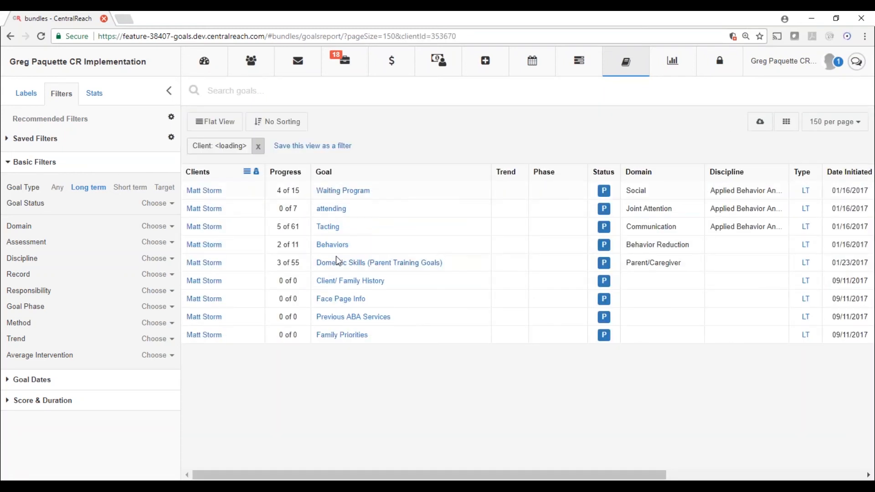
pyautogui.click(165, 188)
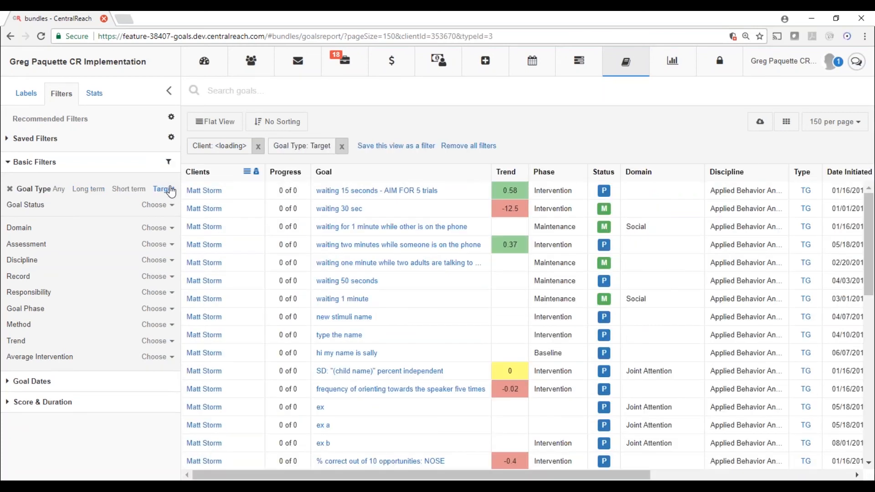
# Add the Last tracked and Last point by columns to the goals grid and close the column configuration
pyautogui.moveTo(396, 479); pyautogui.dragTo(643, 449)
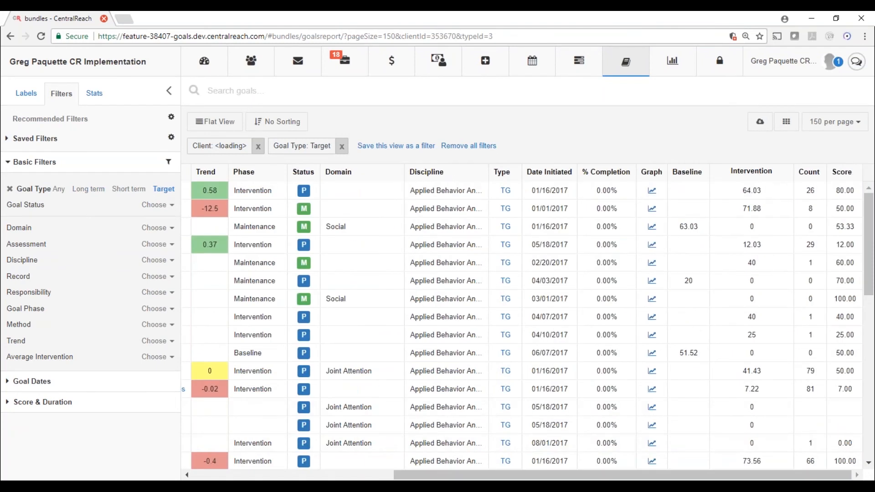
pyautogui.click(787, 123)
pyautogui.click(744, 146)
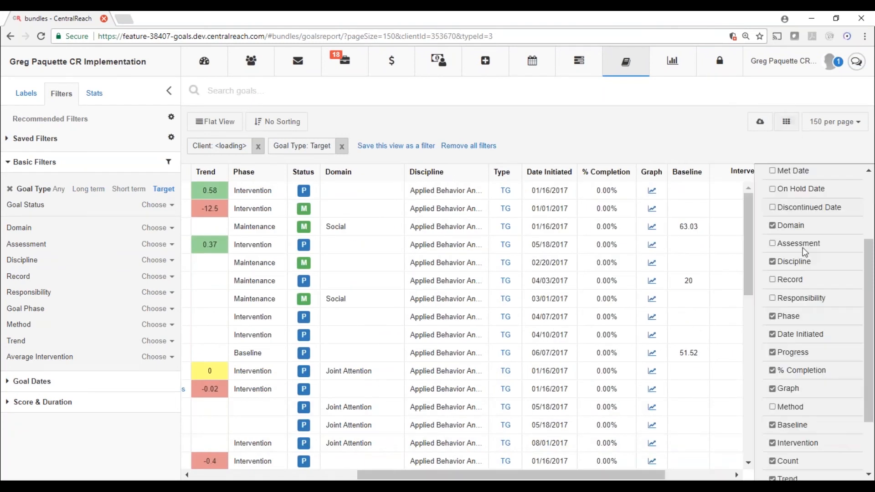
pyautogui.scroll(-2, 800, 404)
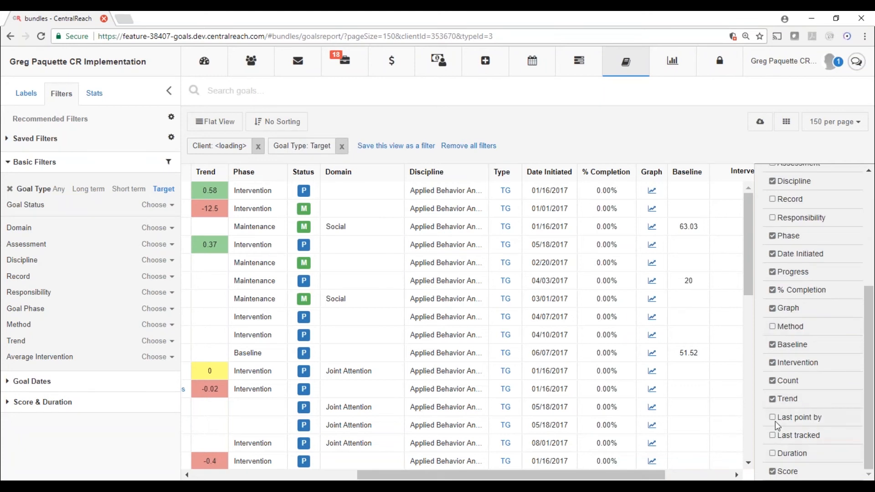
pyautogui.click(773, 437)
pyautogui.click(773, 417)
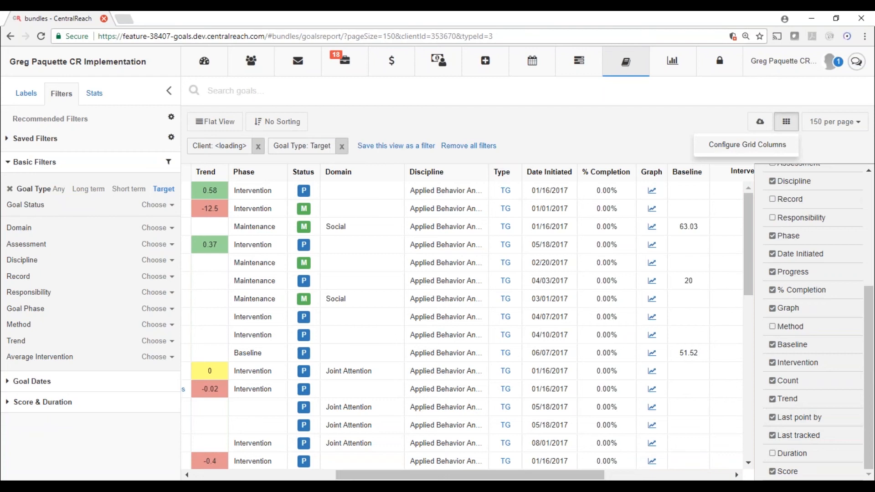
pyautogui.click(786, 122)
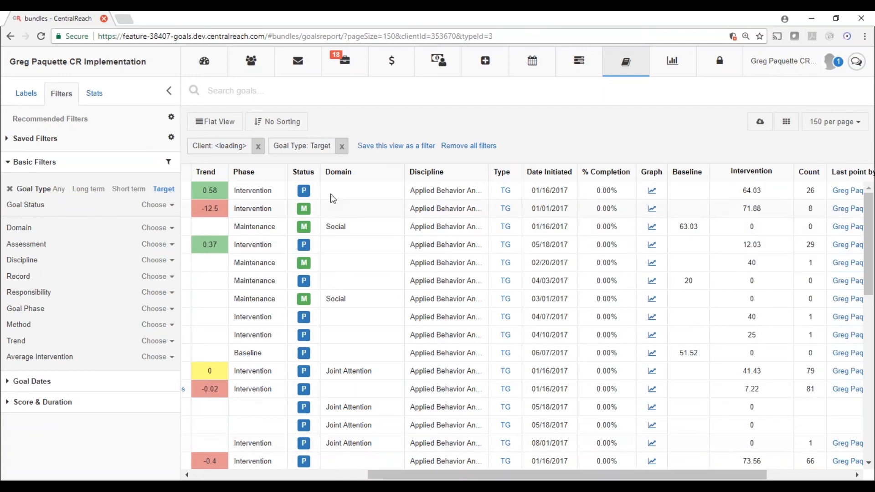
# Sort the goals by Last Tracked and move the Last point by column to just before the Trend column
pyautogui.click(279, 130)
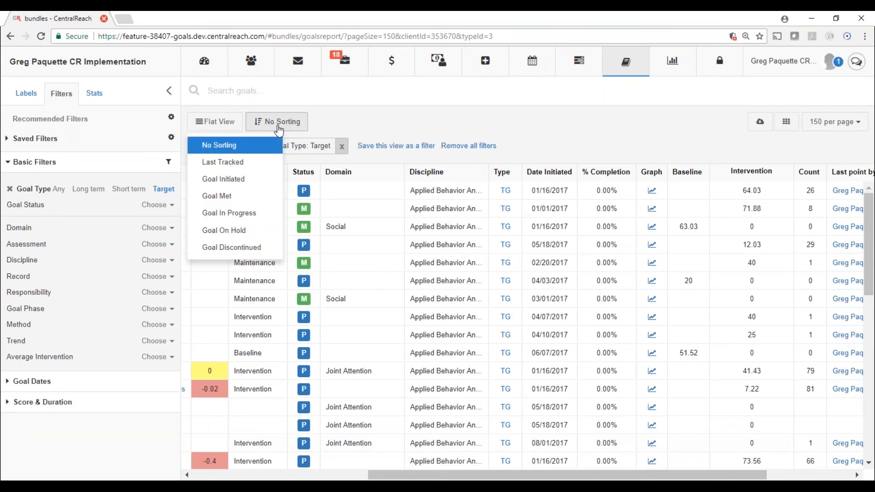
pyautogui.click(236, 163)
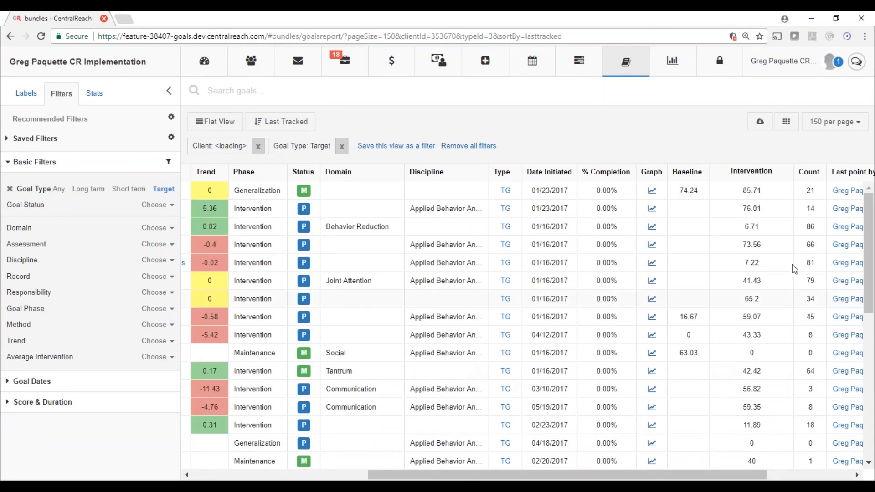
pyautogui.moveTo(847, 179); pyautogui.dragTo(206, 178)
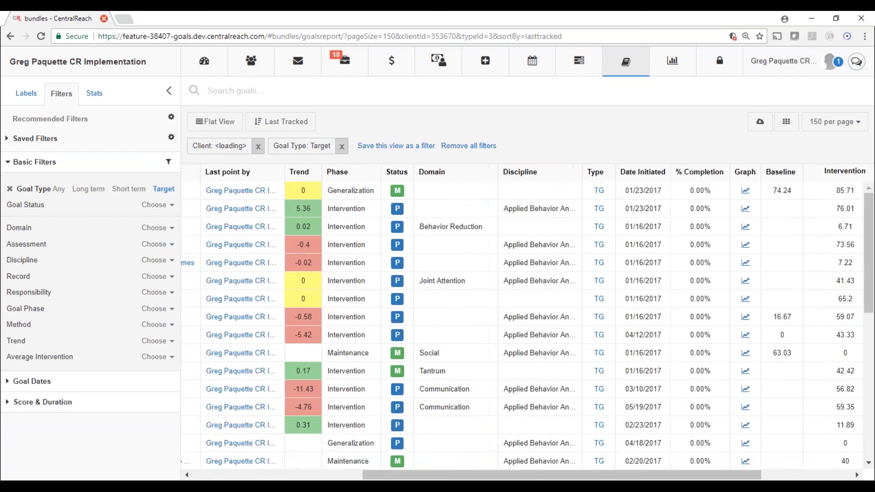
# Move the Last tracked and Count columns between the Last point by and Trend columns
pyautogui.moveTo(739, 475); pyautogui.dragTo(836, 474)
pyautogui.moveTo(792, 172); pyautogui.dragTo(285, 180)
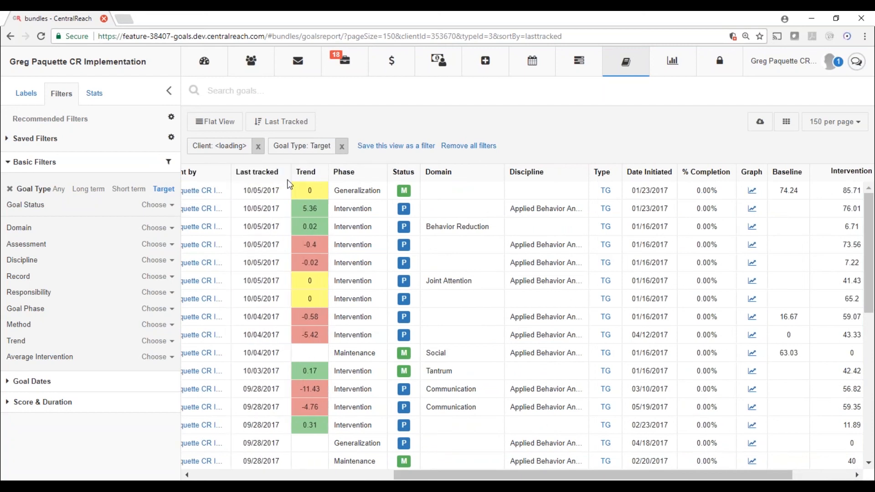
pyautogui.moveTo(510, 475); pyautogui.dragTo(663, 463)
pyautogui.moveTo(810, 172); pyautogui.dragTo(241, 172)
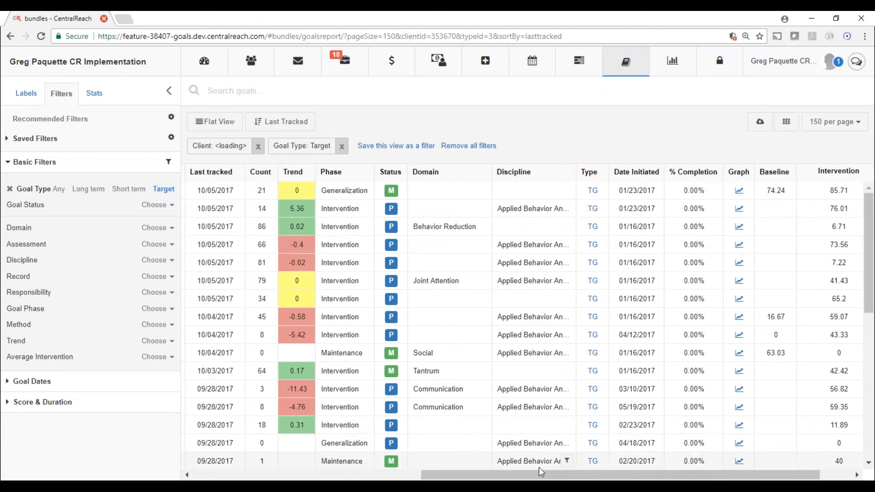
pyautogui.moveTo(530, 476); pyautogui.dragTo(298, 479)
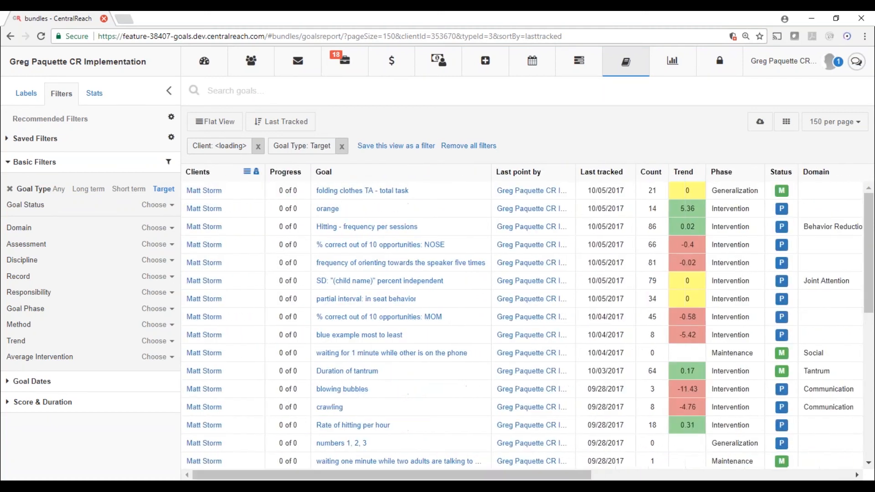
# Collapse the filter sidebar, and move the Progress column after Status and the Last tracked column before Last point by
pyautogui.click(169, 91)
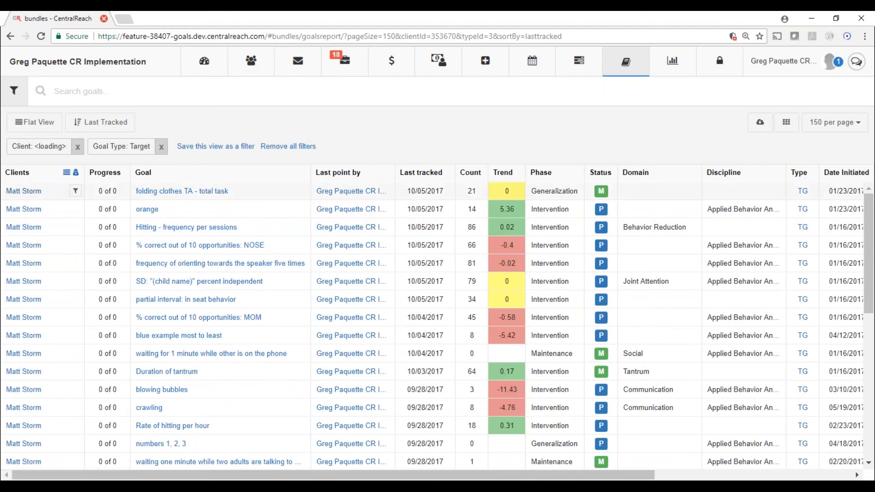
pyautogui.moveTo(100, 174); pyautogui.dragTo(592, 173)
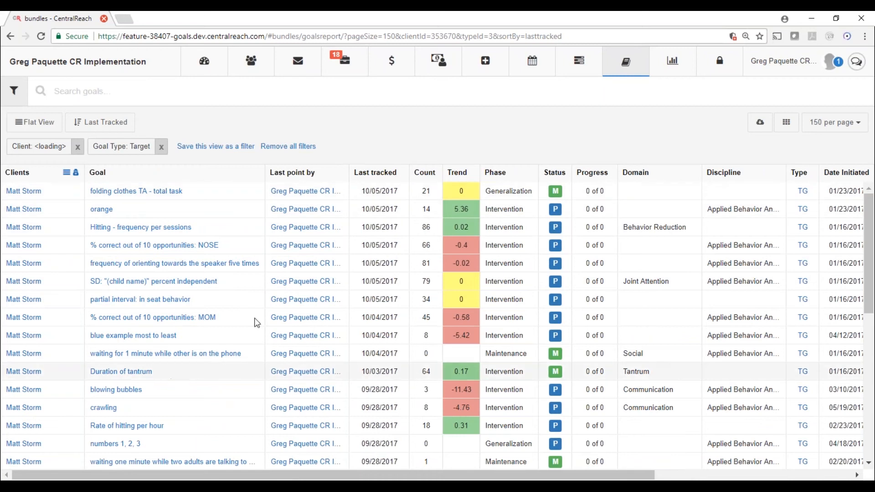
pyautogui.moveTo(369, 172); pyautogui.dragTo(272, 172)
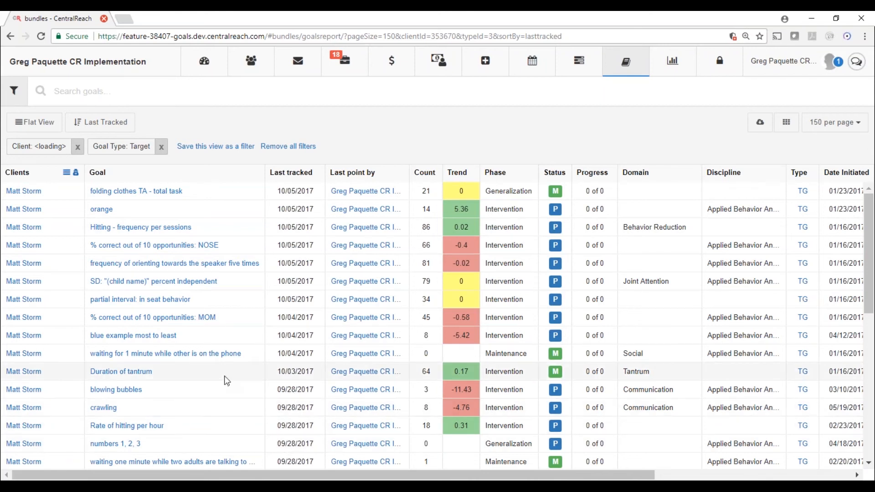
# Examine the last tracked dates, counts and trends down the client's list of target goals
pyautogui.scroll(-3, 226, 381)
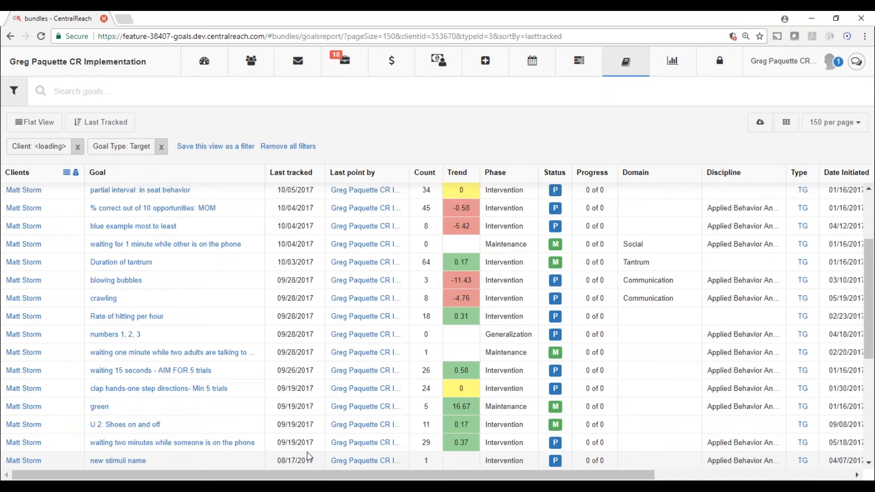
pyautogui.scroll(-5, 332, 392)
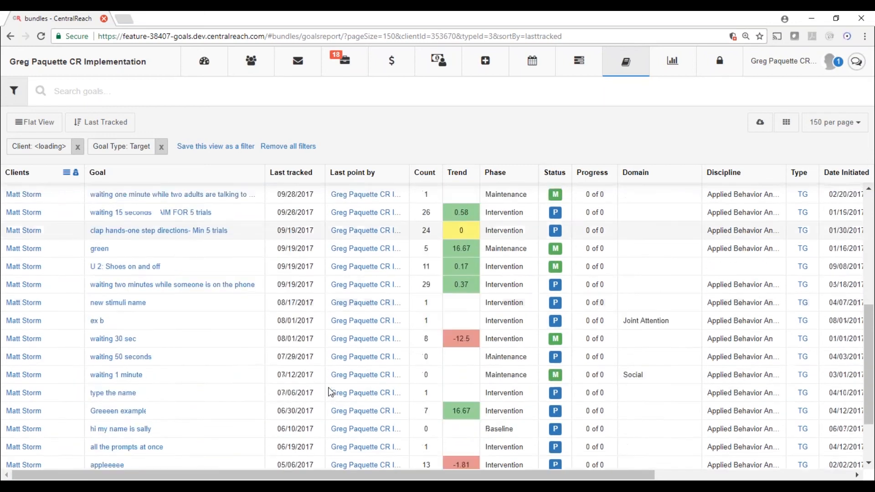
pyautogui.scroll(3, 313, 432)
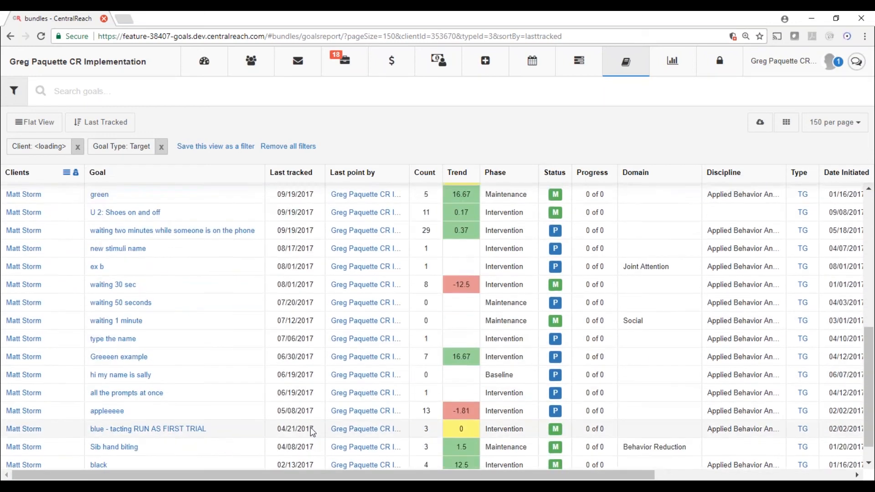
pyautogui.scroll(3, 312, 432)
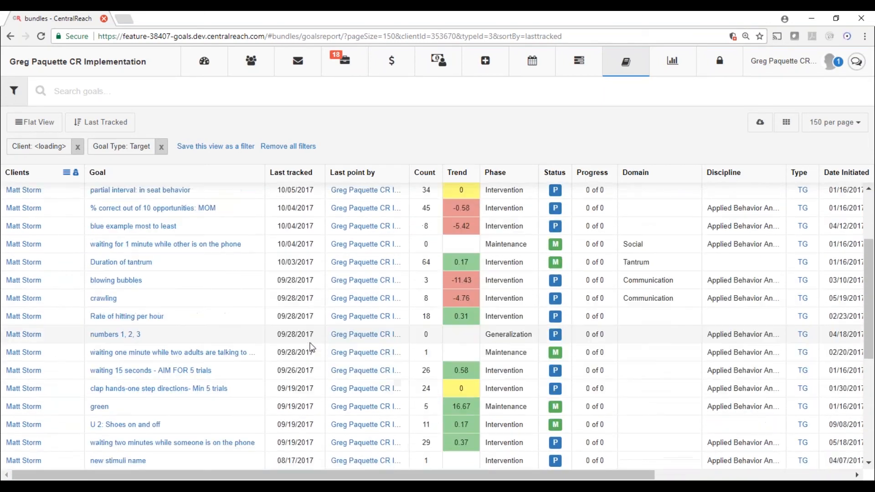
pyautogui.scroll(3, 305, 356)
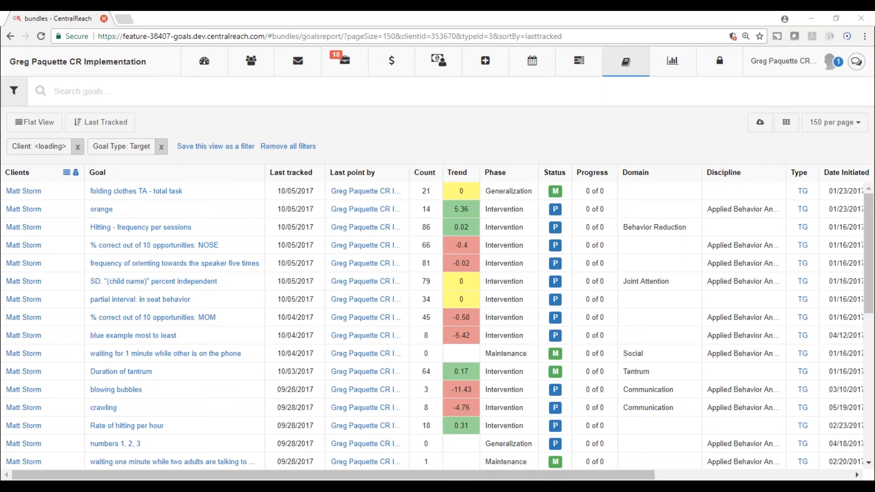
# Remove all filters from the goals list and reopen the goal filters
pyautogui.click(296, 147)
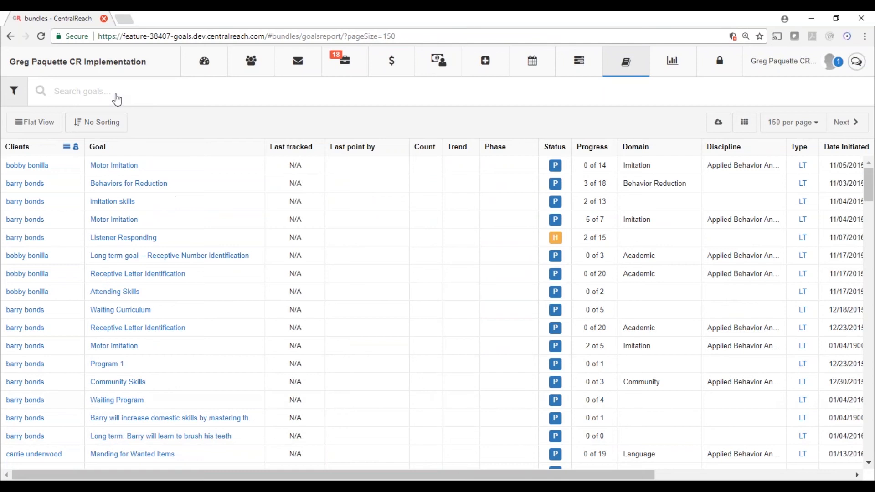
pyautogui.click(18, 92)
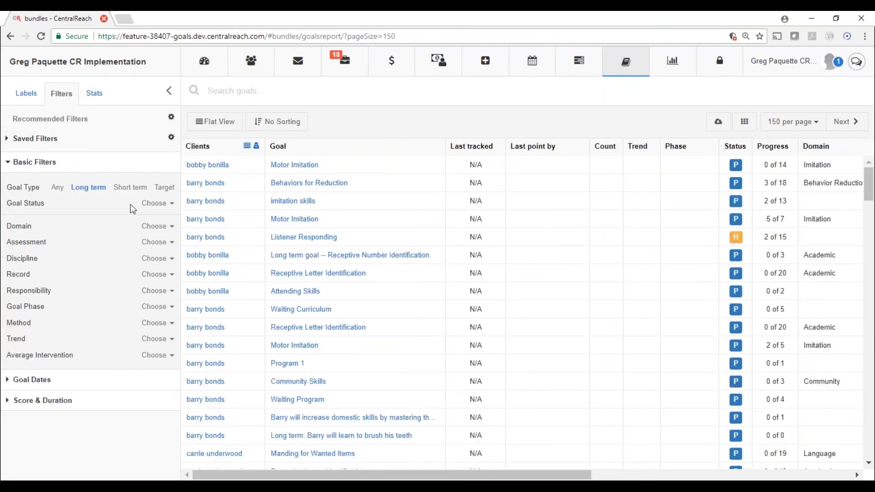
# Review the options offered by the Trend and Average Intervention filters
pyautogui.click(143, 342)
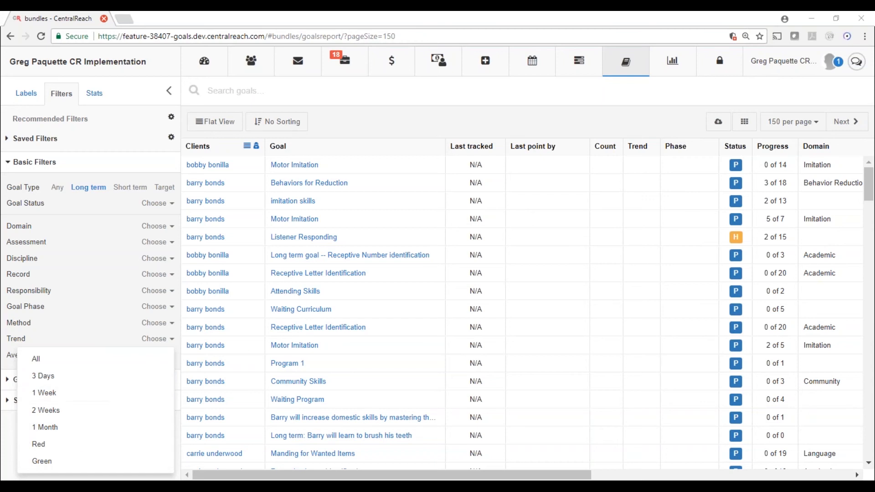
pyautogui.click(7, 459)
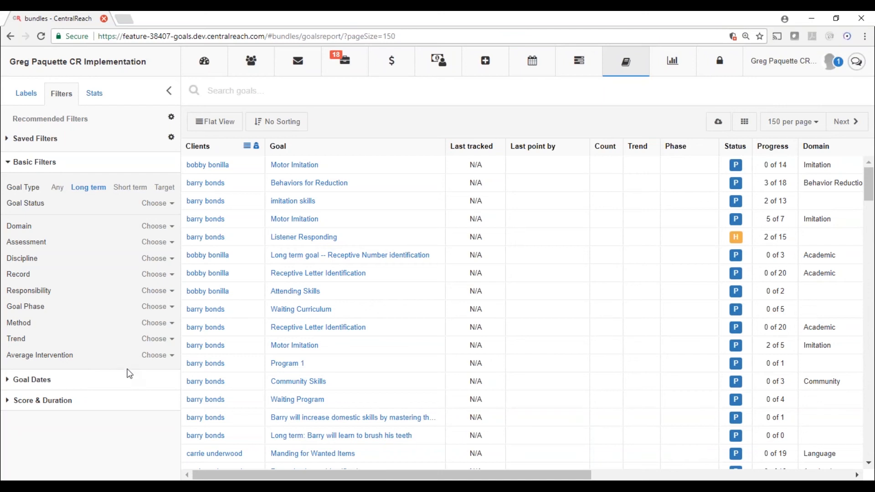
pyautogui.click(155, 360)
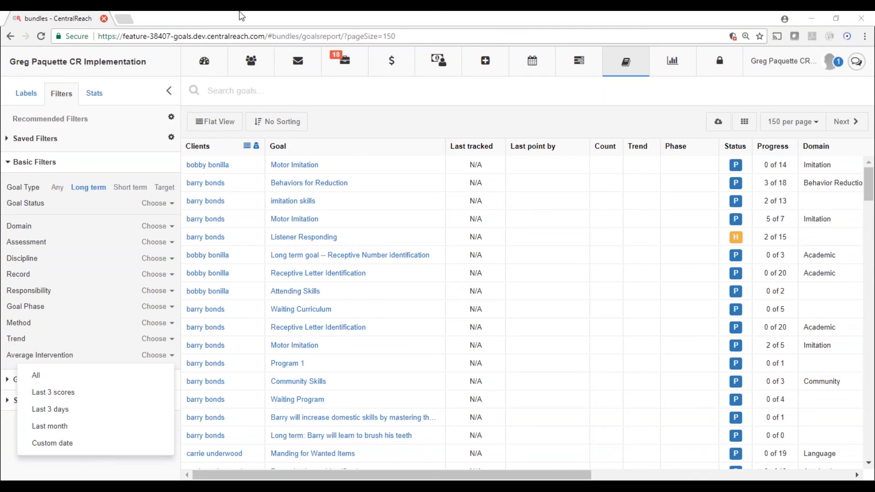
# Collapse the filter sidebar and filter the goals list to one client by searching for the client's name
pyautogui.click(169, 91)
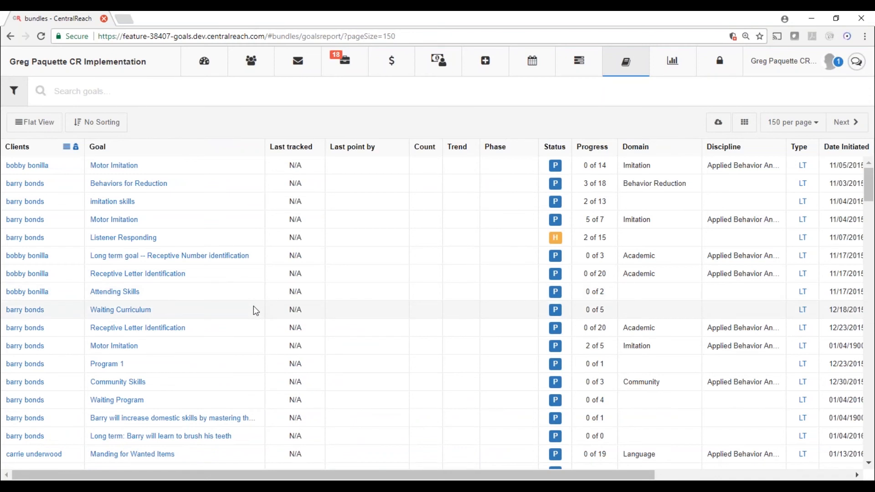
pyautogui.click(106, 102)
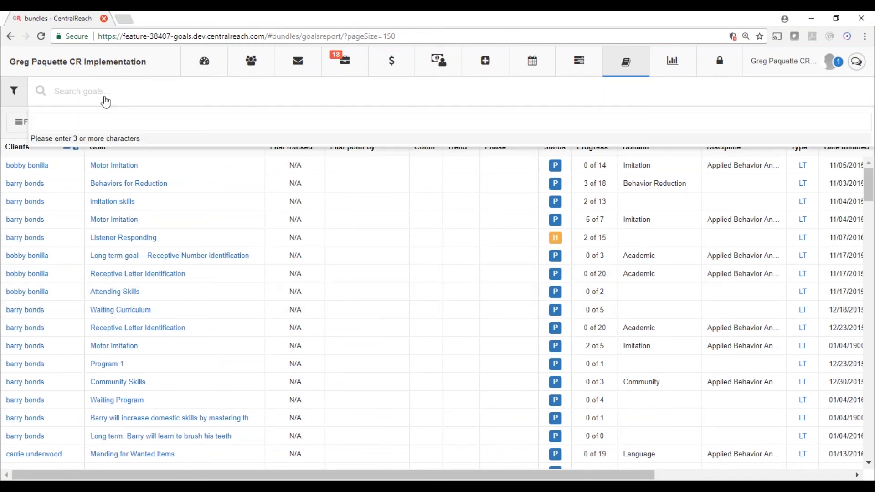
pyautogui.write('matt')
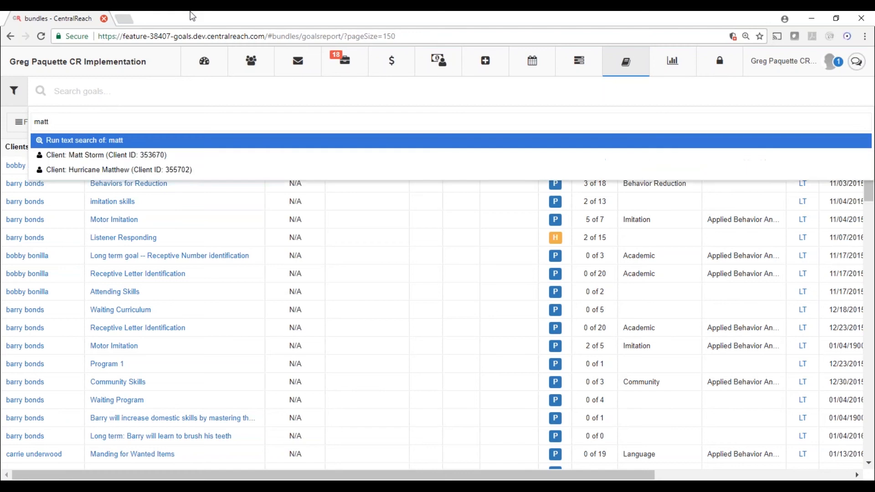
pyautogui.click(106, 159)
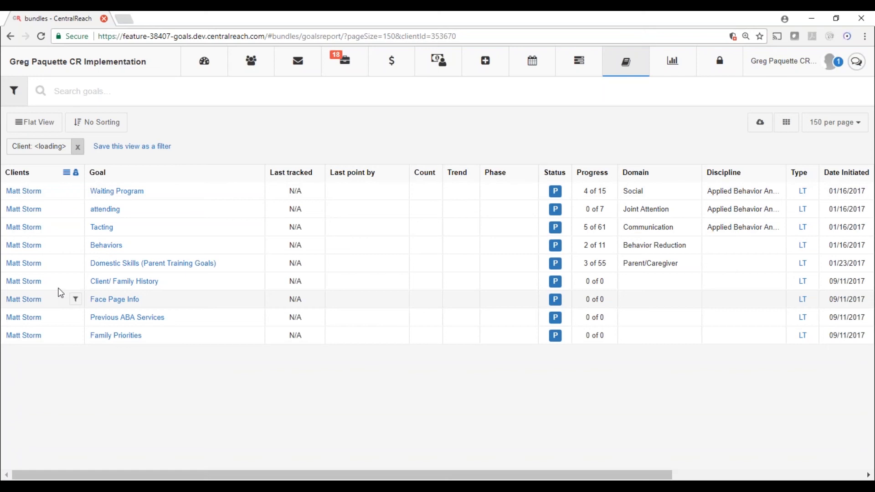
# Reopen the goal filters and limit the client's list to Target goals with the status Met
pyautogui.click(13, 91)
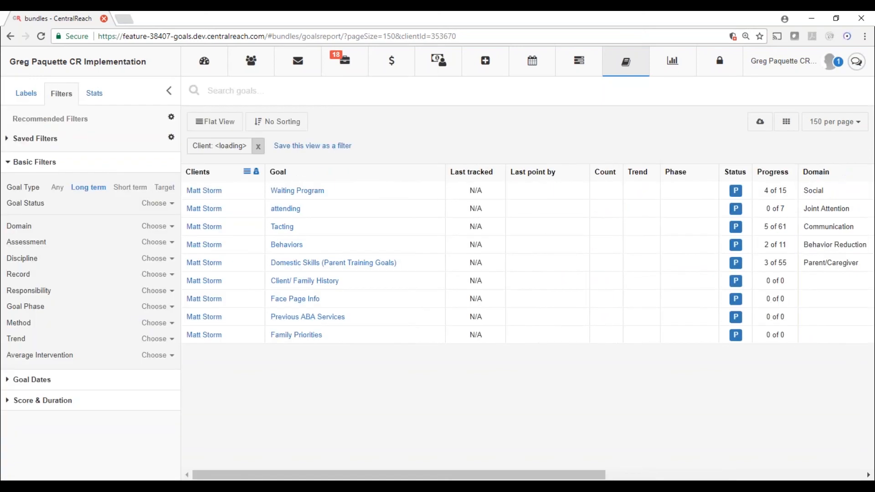
pyautogui.click(165, 191)
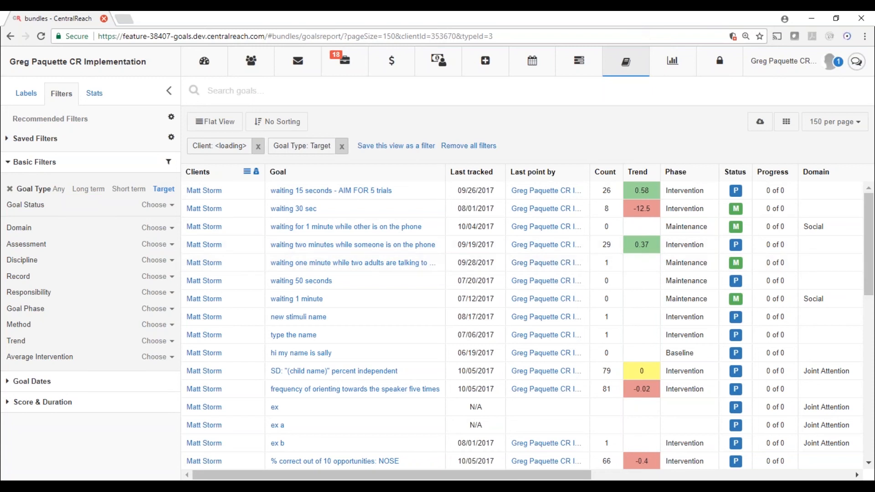
pyautogui.click(148, 207)
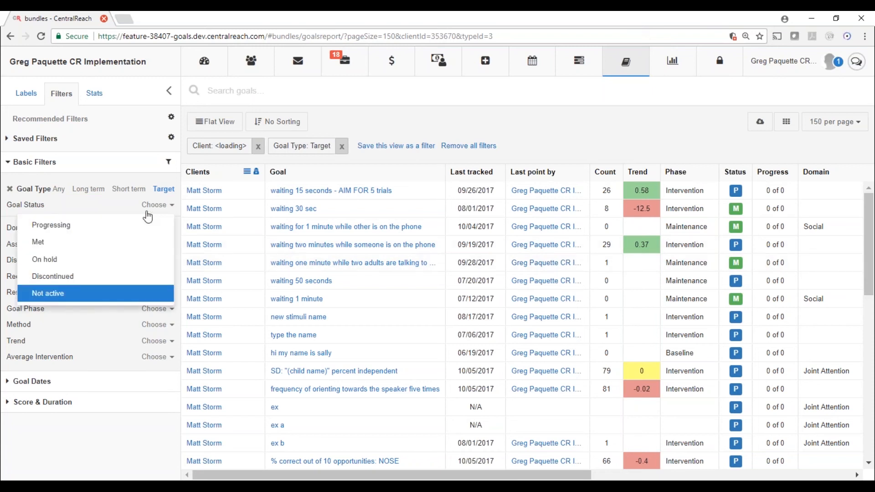
pyautogui.click(48, 245)
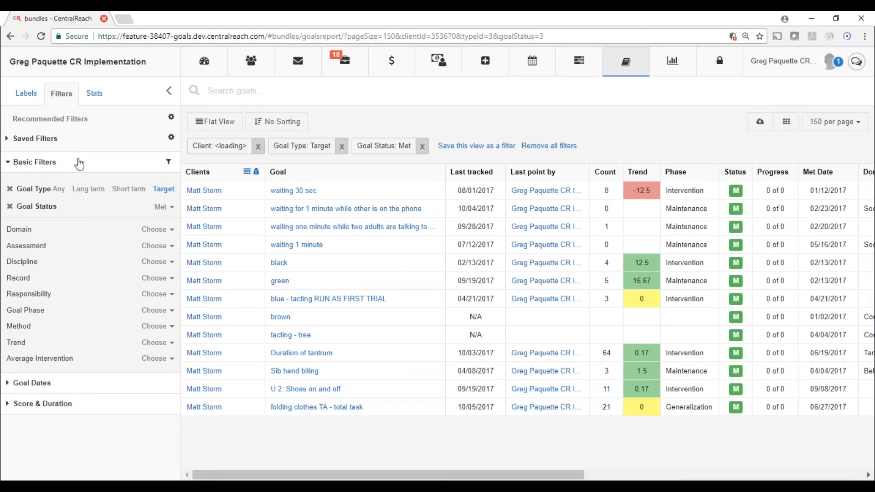
# Examine the goal status stats for the client's targets alongside the list of met goals
pyautogui.click(94, 93)
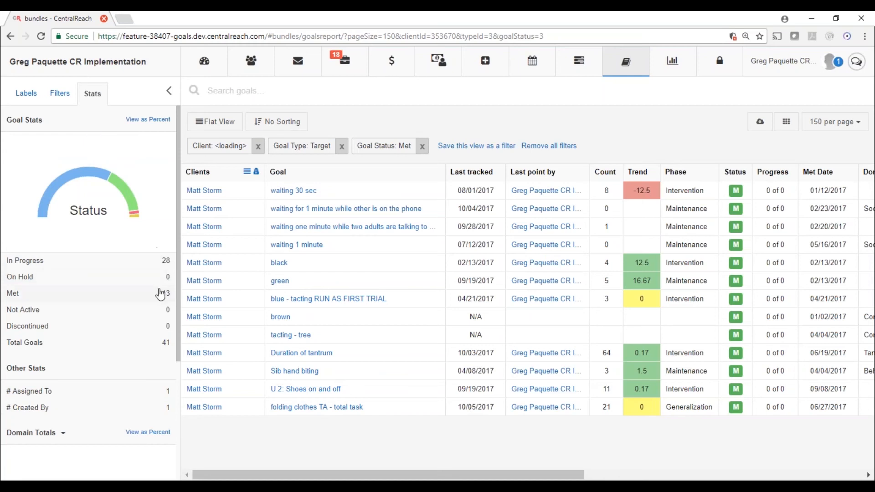
pyautogui.moveTo(130, 153)
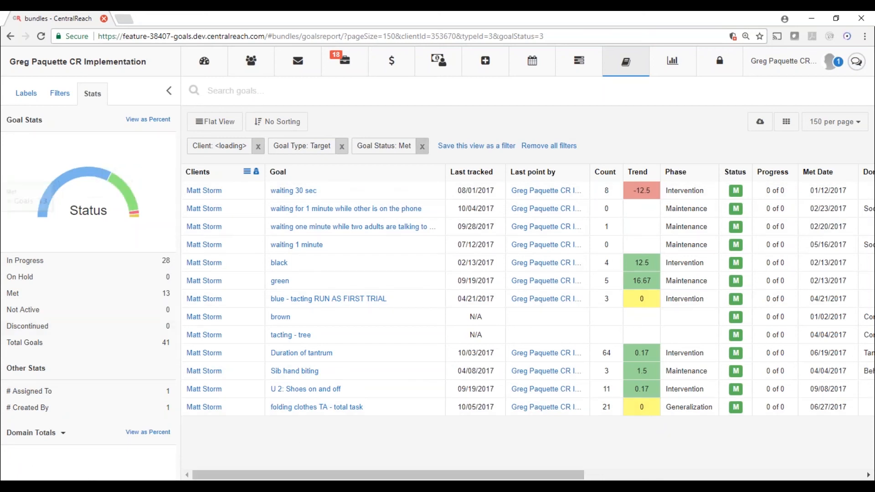
pyautogui.click(168, 92)
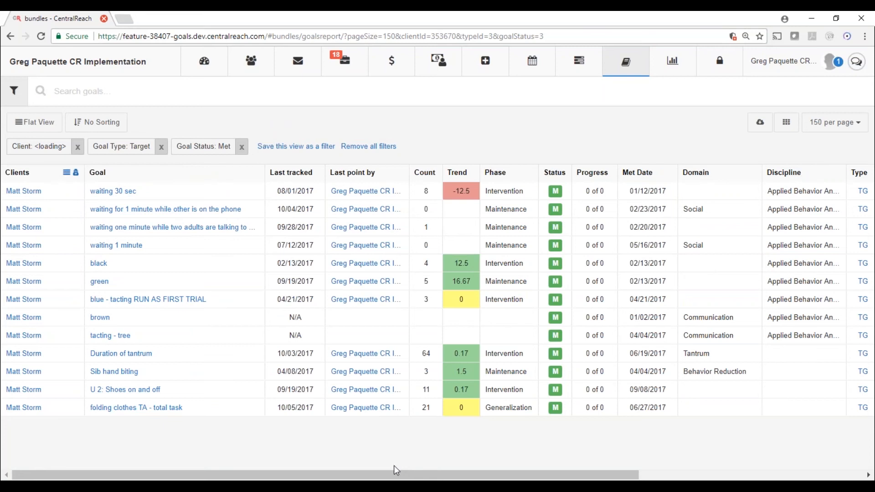
pyautogui.click(14, 90)
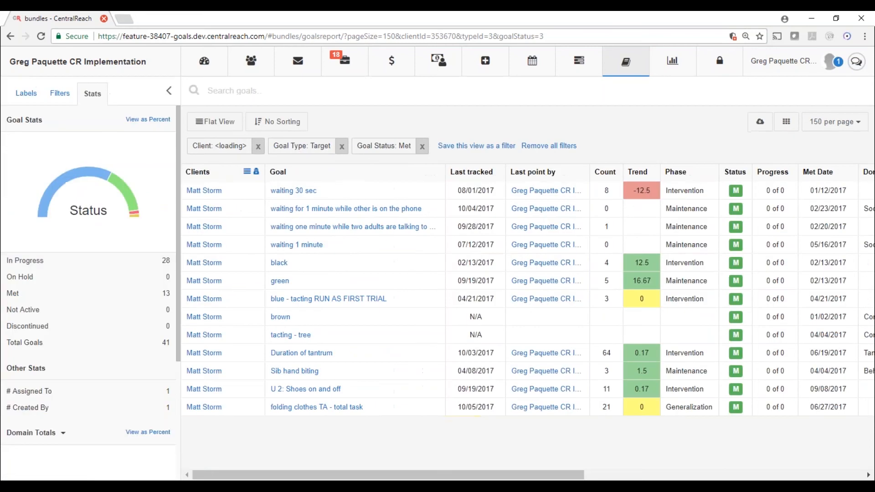
# Add a custom Met date filter for goals met on or after 04/01/2017
pyautogui.click(57, 96)
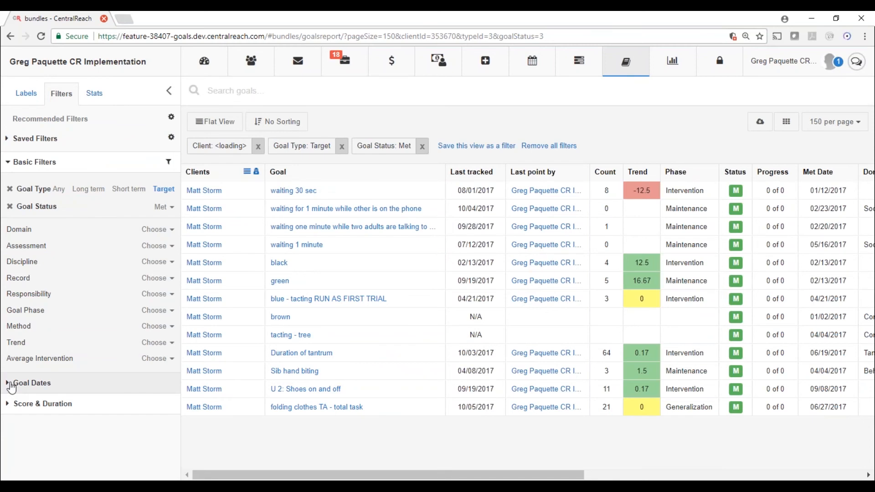
pyautogui.click(9, 164)
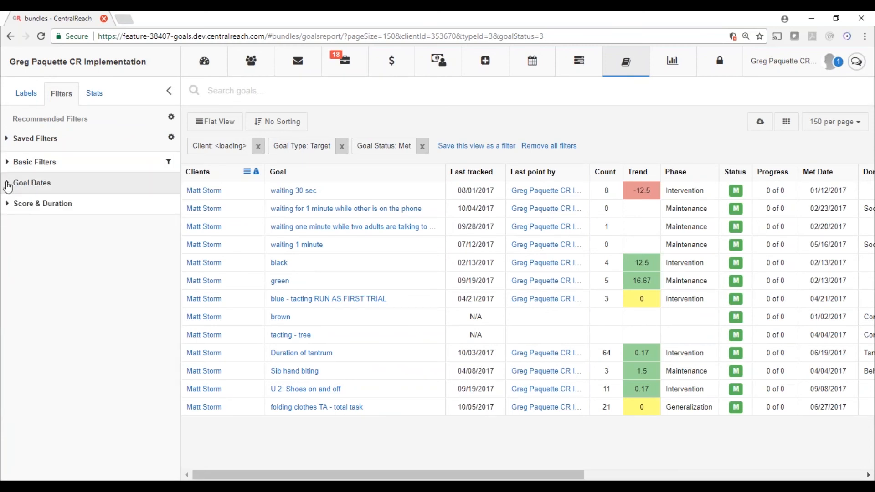
pyautogui.click(8, 184)
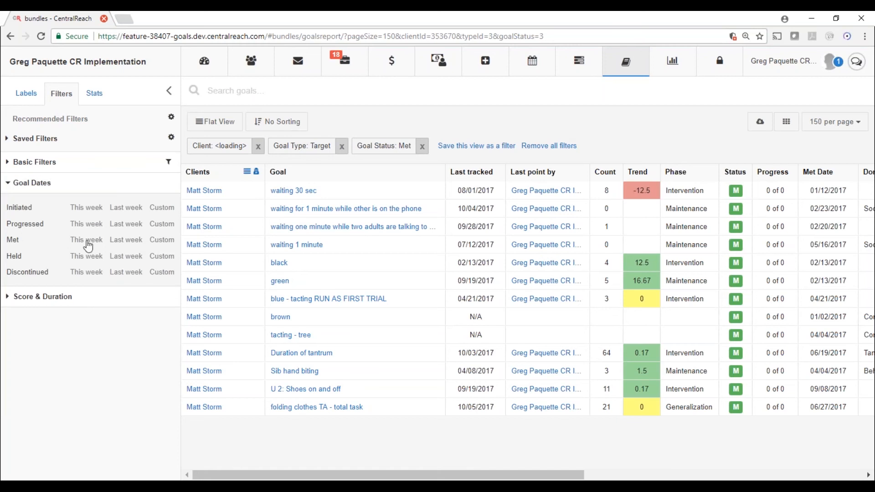
pyautogui.click(163, 242)
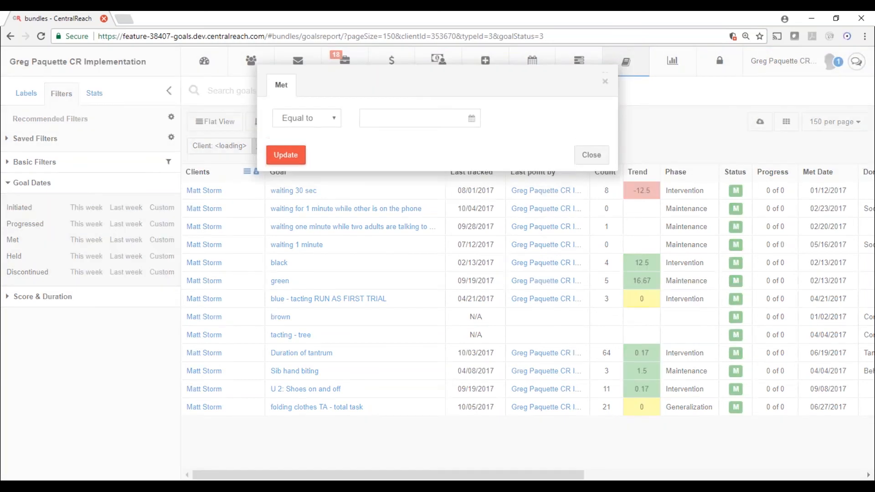
pyautogui.click(290, 114)
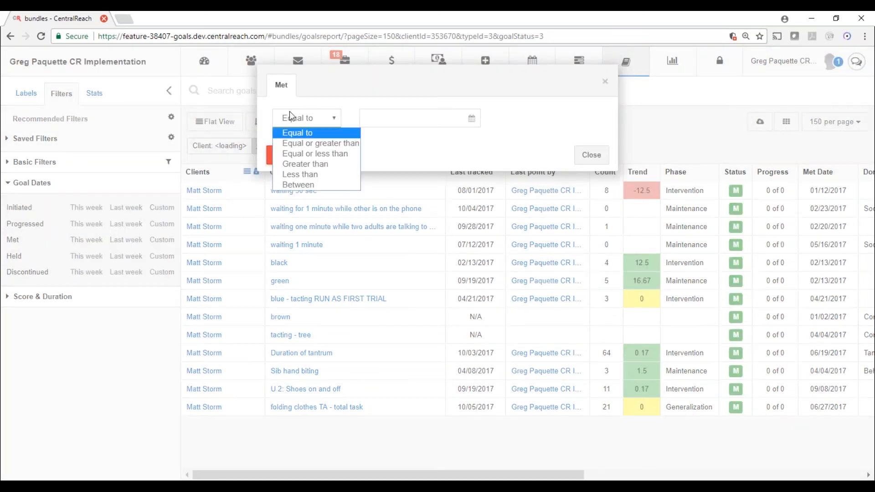
pyautogui.click(304, 145)
pyautogui.click(368, 118)
pyautogui.click(370, 138)
pyautogui.click(369, 139)
pyautogui.click(369, 138)
pyautogui.click(370, 138)
pyautogui.click(369, 139)
pyautogui.click(369, 138)
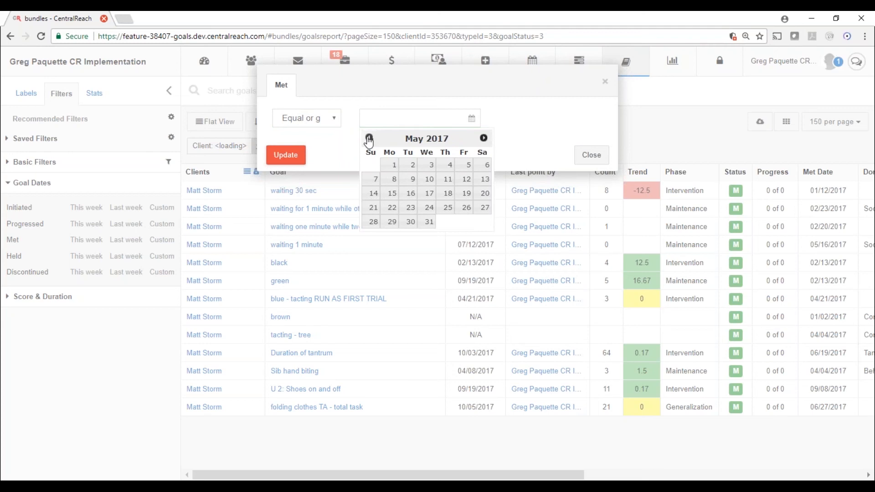
pyautogui.click(369, 138)
pyautogui.click(482, 165)
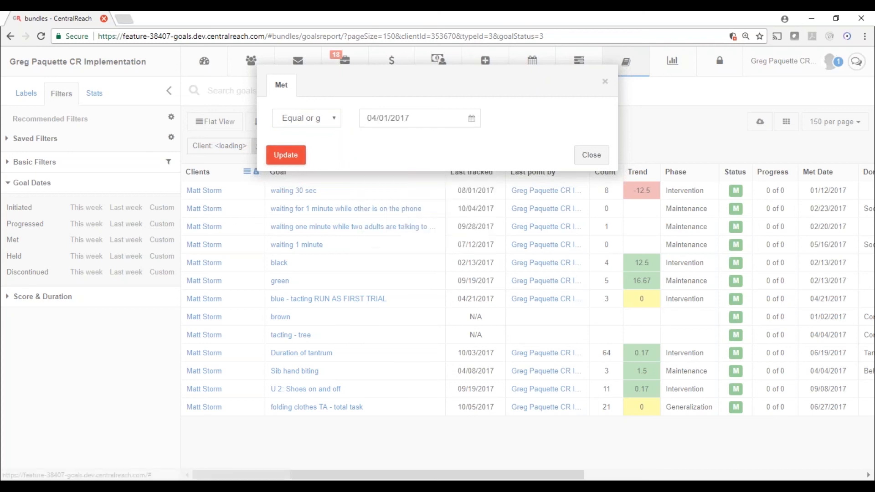
pyautogui.click(302, 155)
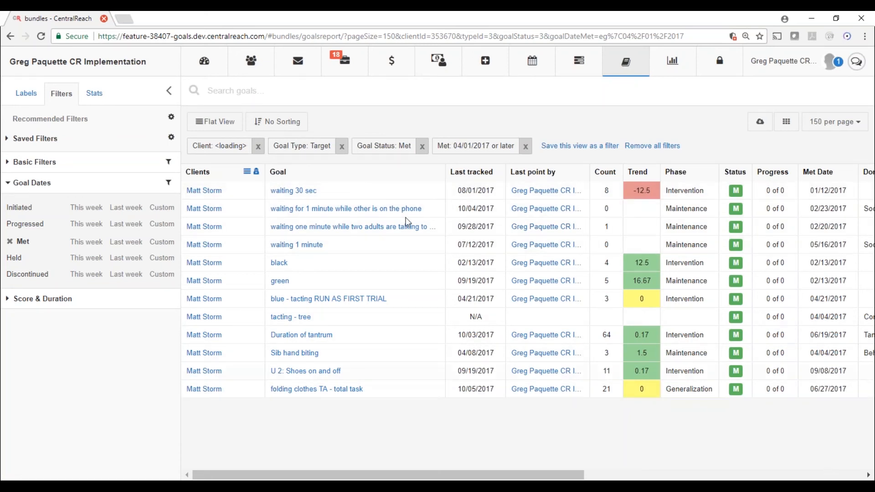
# Remove all filters from the goals list and collapse the Goal Dates filter section
pyautogui.click(265, 130)
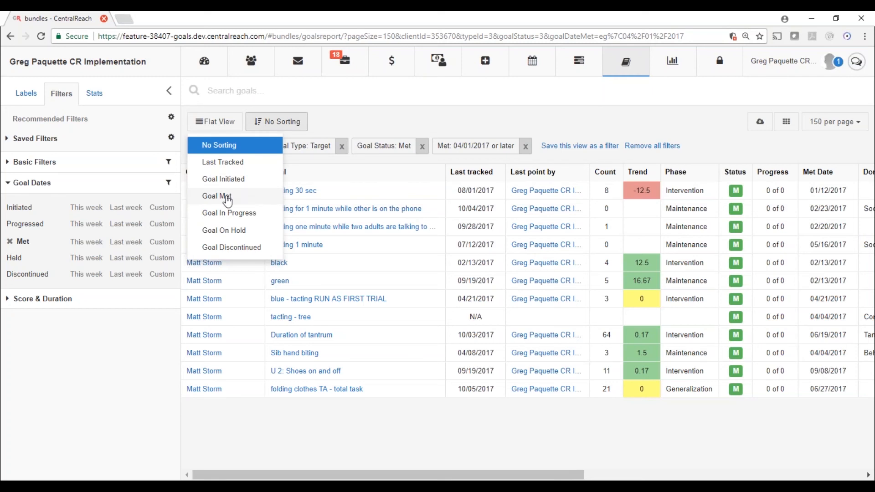
pyautogui.click(344, 122)
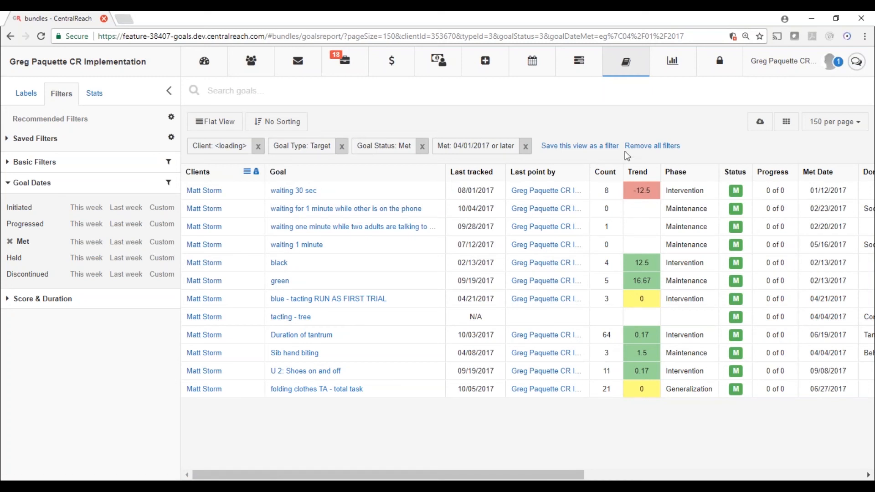
pyautogui.click(655, 148)
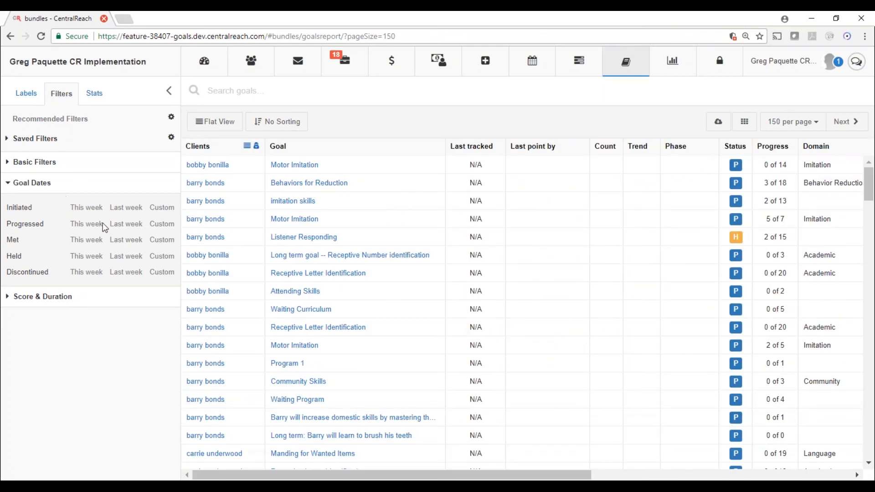
pyautogui.click(8, 166)
pyautogui.click(8, 167)
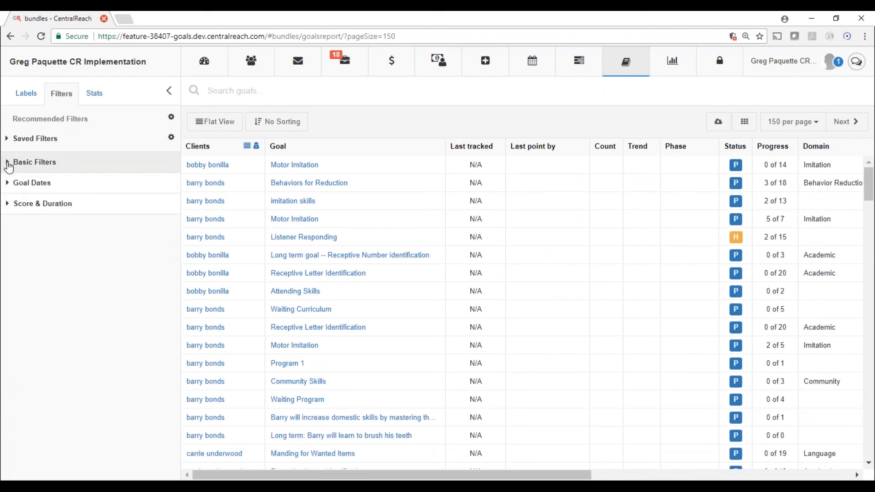
# Filter the goals list to the same client by name and restrict the goal type to Short term
pyautogui.click(229, 102)
pyautogui.write('matt s')
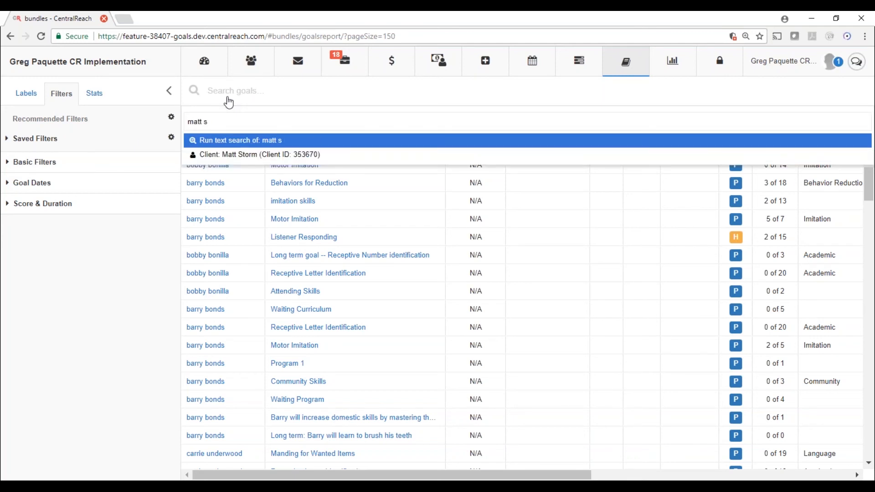
pyautogui.click(237, 155)
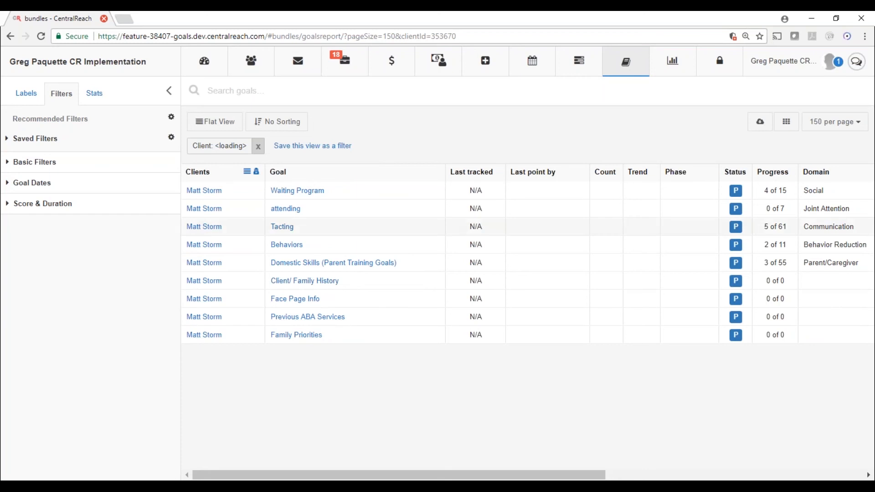
pyautogui.click(8, 165)
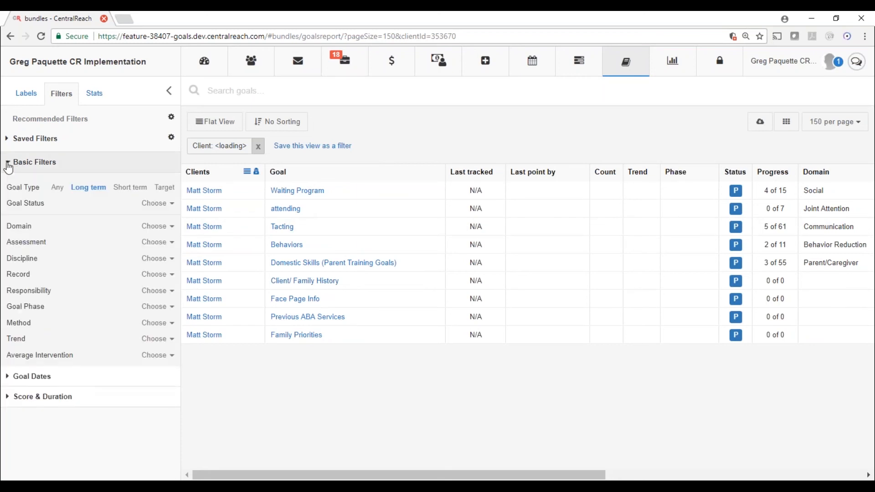
pyautogui.click(129, 188)
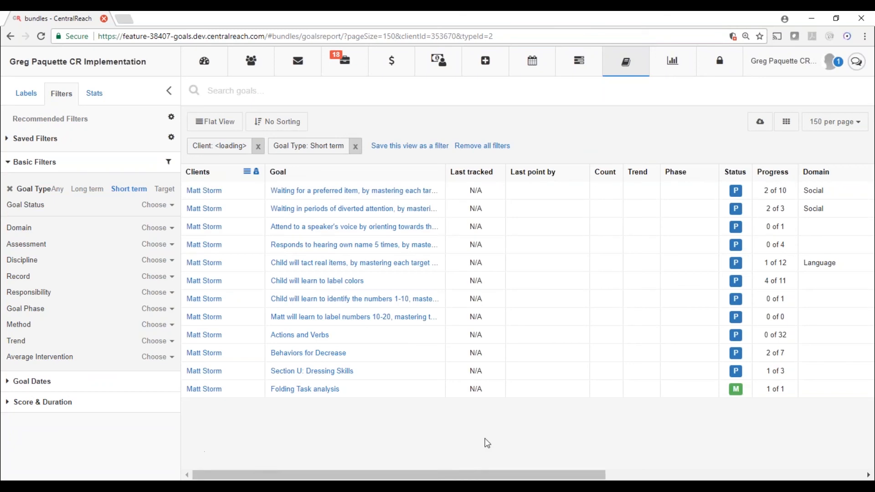
# Move the Progress column between Goal and Last tracked, and open the graph of the Actions and Verbs goal
pyautogui.moveTo(770, 174); pyautogui.dragTo(455, 179)
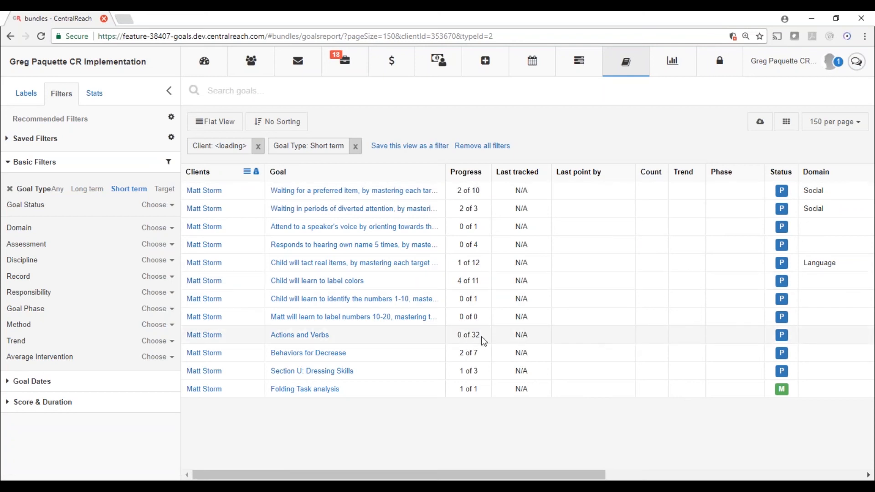
pyautogui.moveTo(475, 477); pyautogui.dragTo(655, 465)
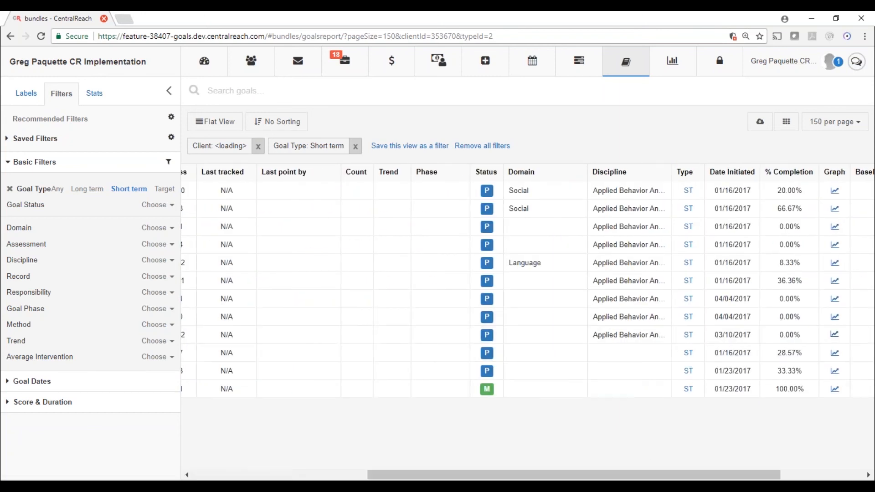
pyautogui.click(834, 333)
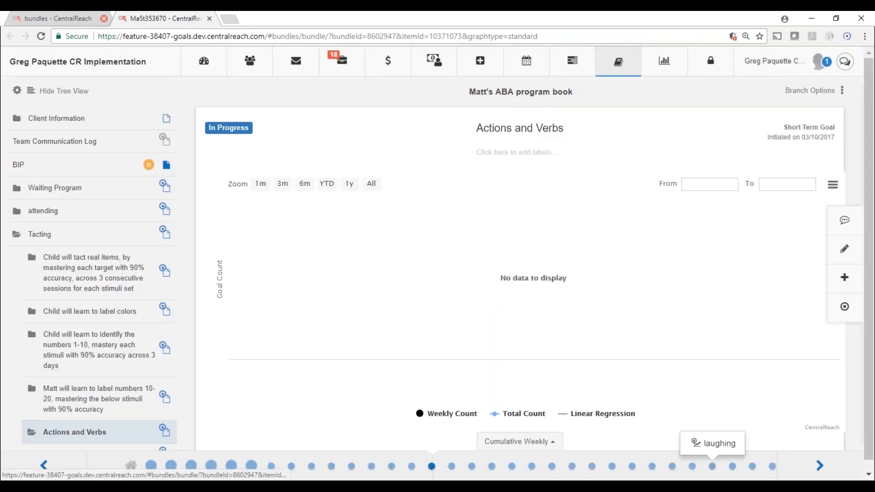
pyautogui.scroll(-1, 112, 422)
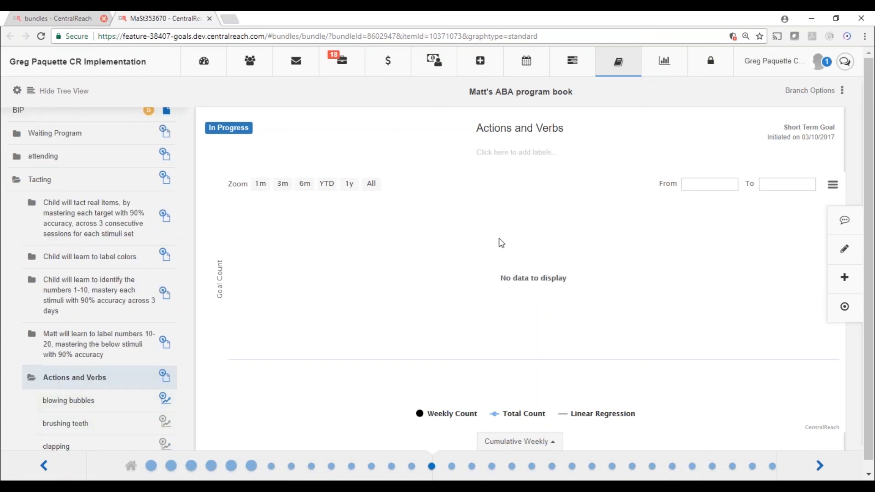
# Check the cumulative and percent display options of the Actions and Verbs graph, then close the graph and return to the goals list
pyautogui.scroll(-1, 521, 269)
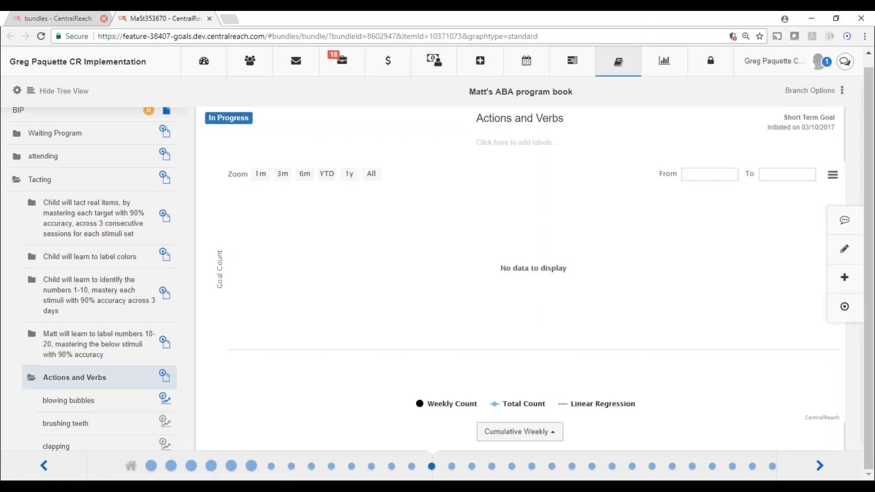
pyautogui.click(520, 431)
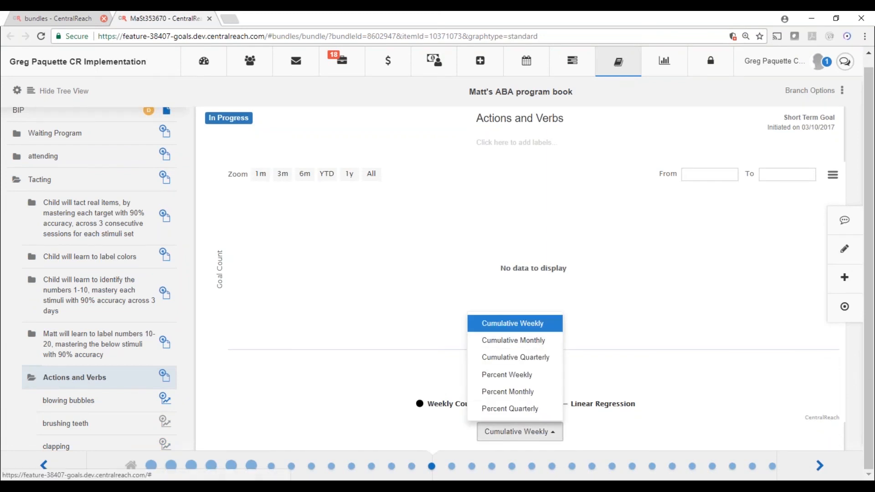
pyautogui.click(566, 392)
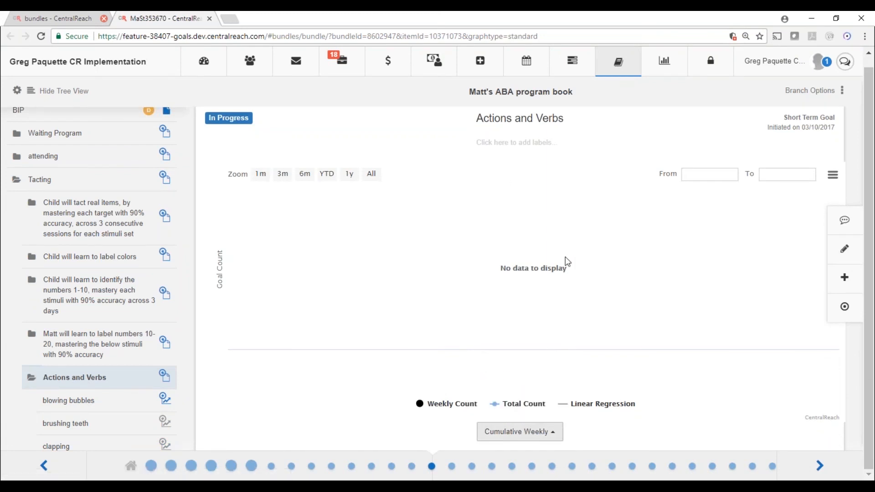
pyautogui.click(209, 18)
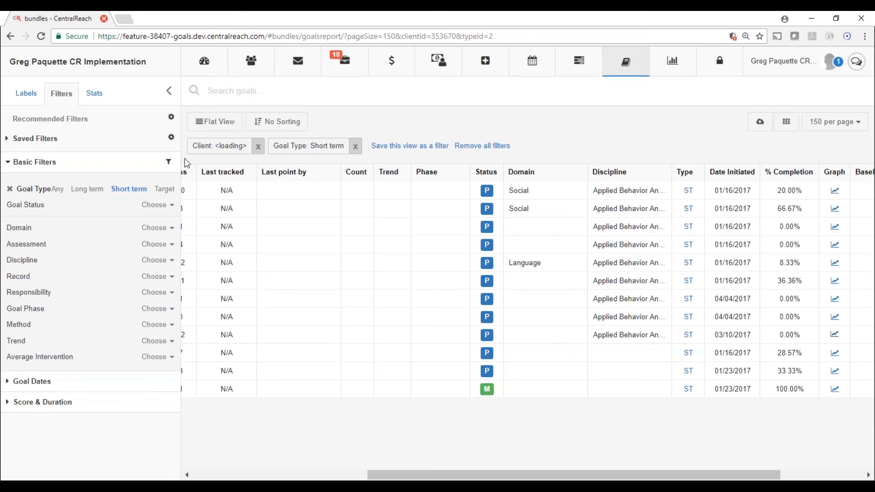
# Restrict the client's goals list to Long term goals and place the Progress column between Goal and Last tracked
pyautogui.moveTo(422, 473); pyautogui.dragTo(229, 475)
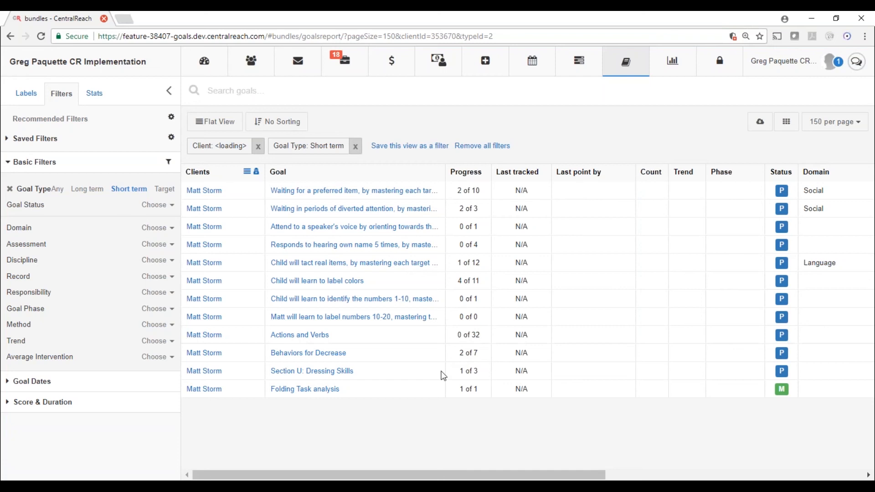
pyautogui.click(89, 190)
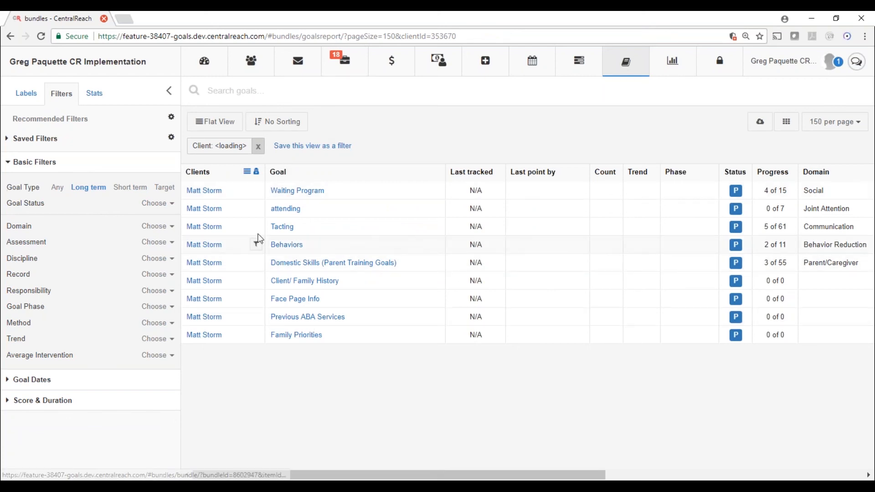
pyautogui.moveTo(357, 474); pyautogui.dragTo(402, 476)
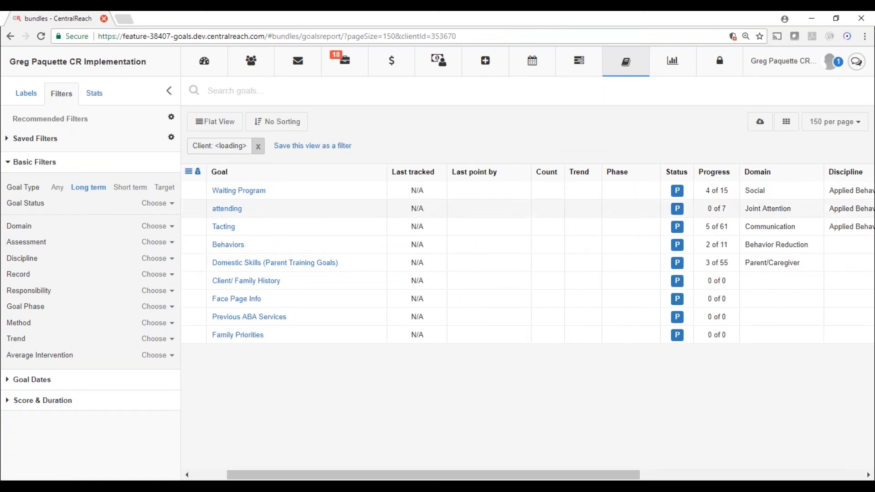
pyautogui.moveTo(714, 174); pyautogui.dragTo(399, 176)
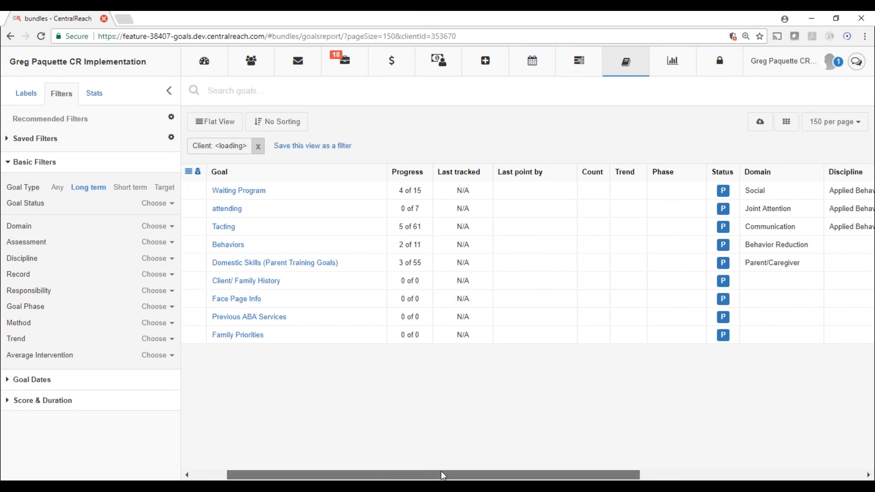
pyautogui.moveTo(447, 474); pyautogui.dragTo(371, 463)
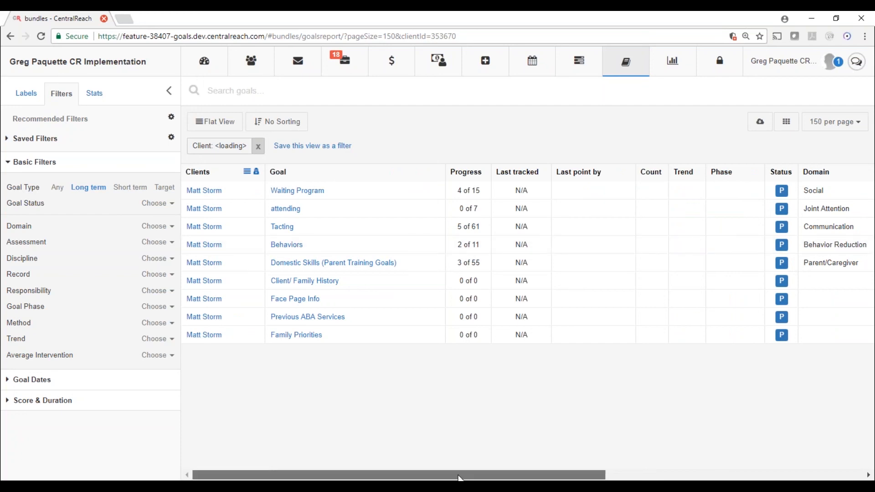
pyautogui.moveTo(482, 478); pyautogui.dragTo(614, 478)
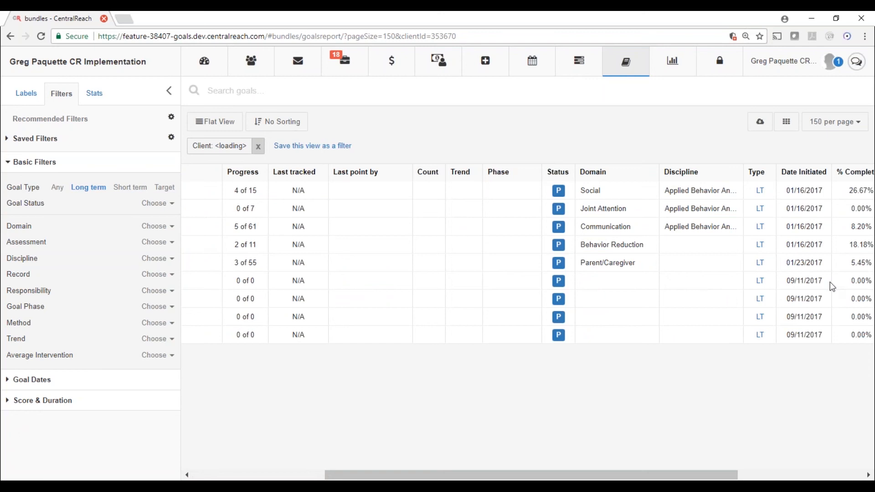
pyautogui.moveTo(643, 478); pyautogui.dragTo(770, 479)
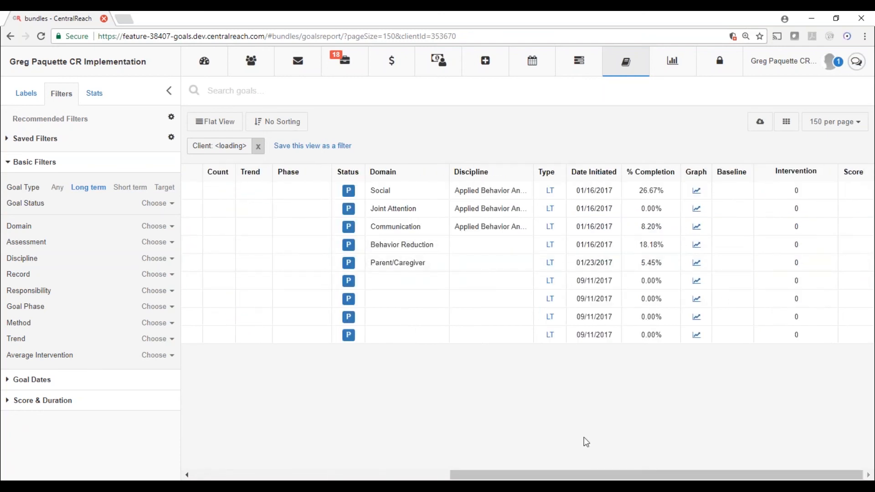
pyautogui.moveTo(584, 476); pyautogui.dragTo(293, 469)
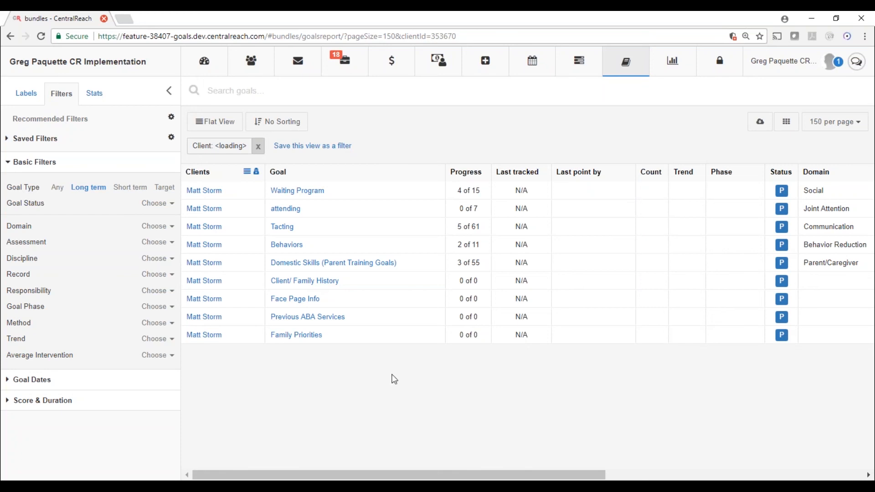
# Remove the client filter and look over the long-term goals of all clients
pyautogui.click(260, 147)
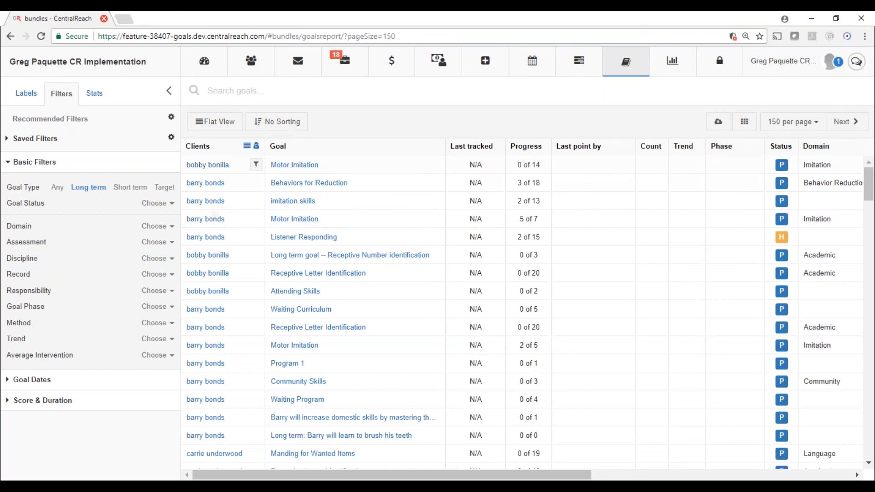
pyautogui.scroll(-2, 214, 364)
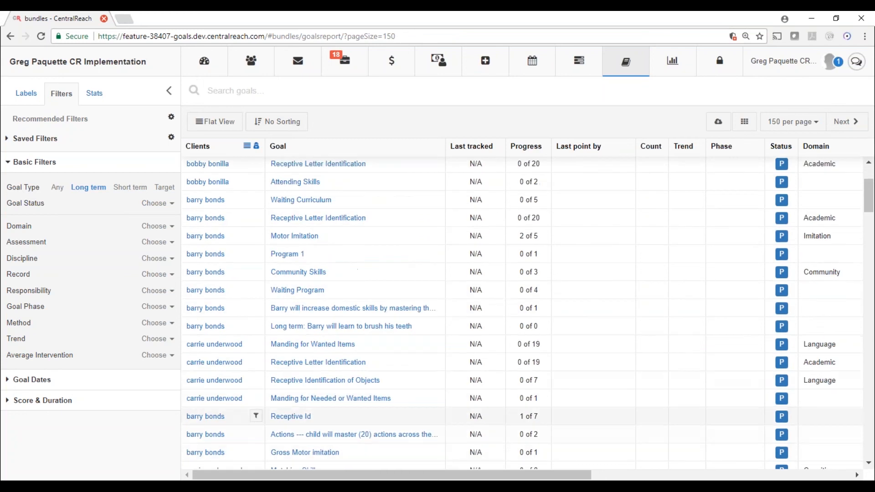
pyautogui.scroll(2, 528, 312)
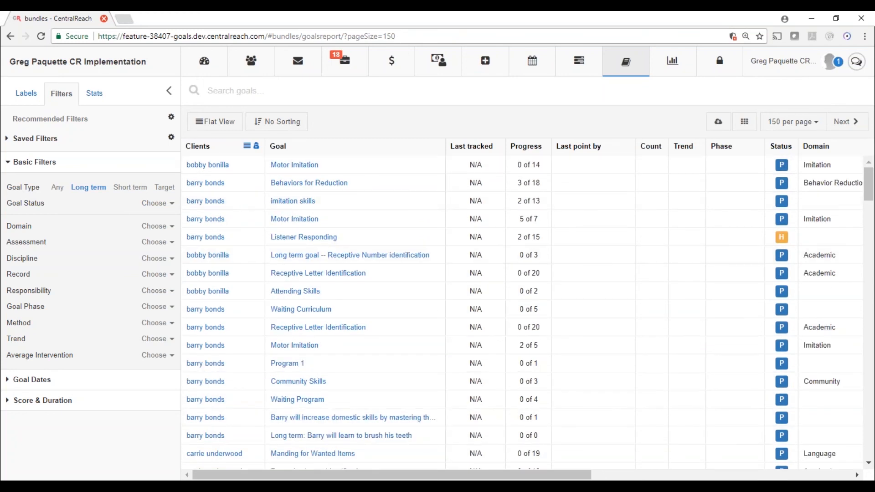
# Filter the goals list to Target goals in the Behavior Reduction domain
pyautogui.click(161, 190)
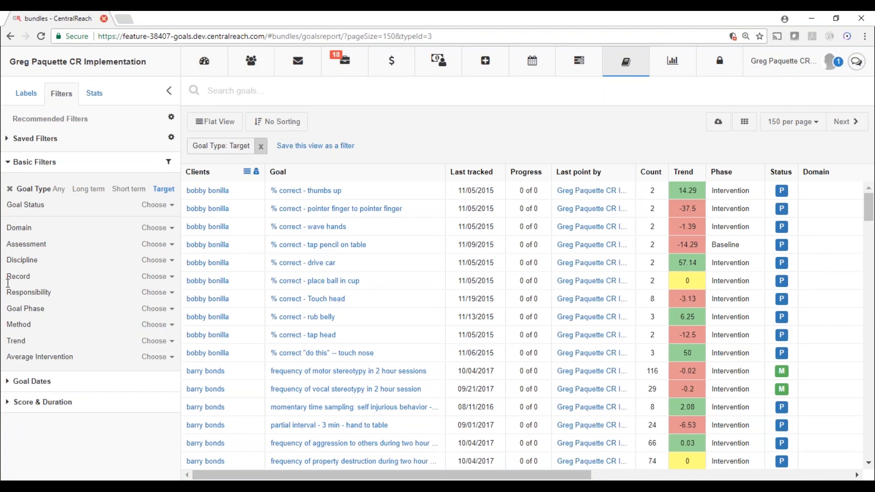
pyautogui.tripleClick(156, 228)
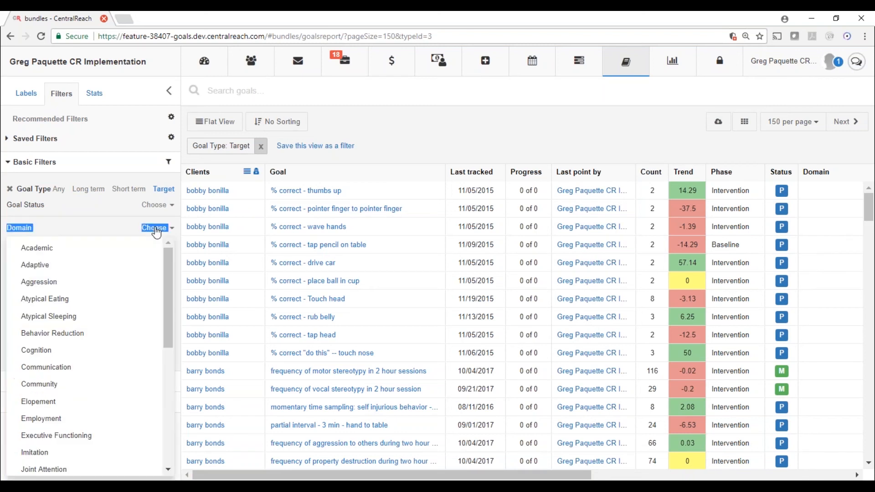
pyautogui.click(155, 230)
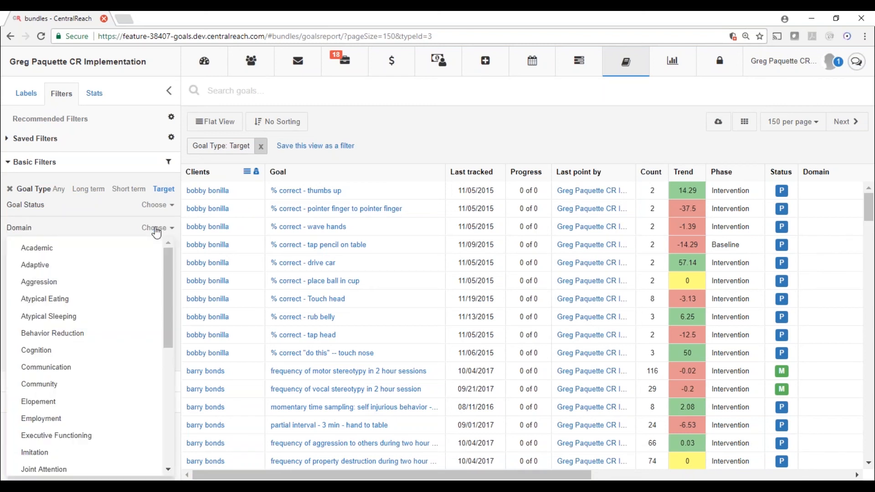
pyautogui.click(64, 338)
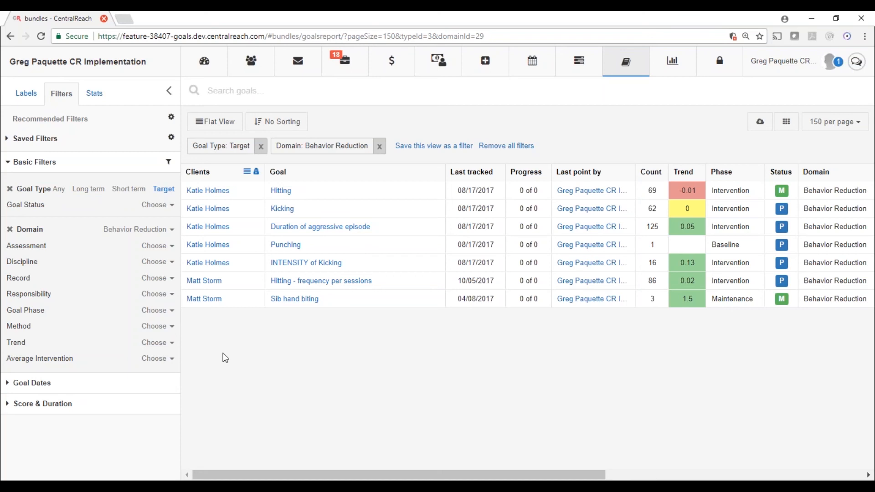
# Add a Score filter for goals scoring greater than 5
pyautogui.click(13, 406)
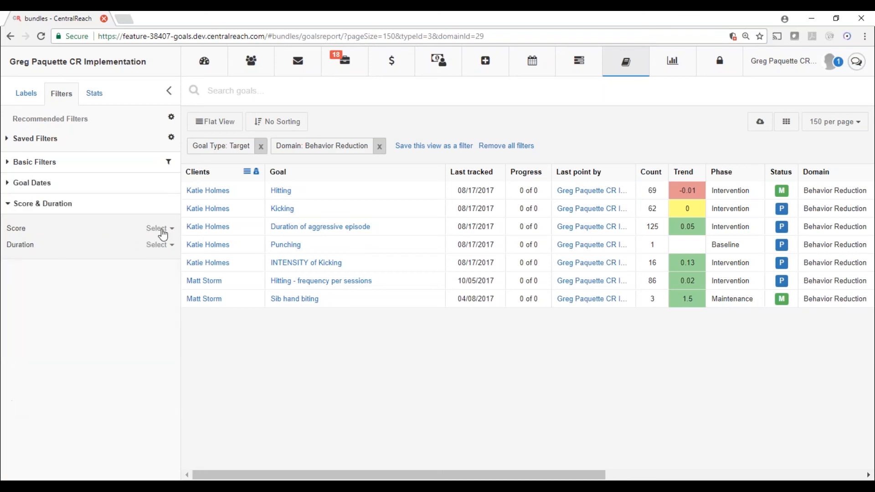
pyautogui.click(162, 230)
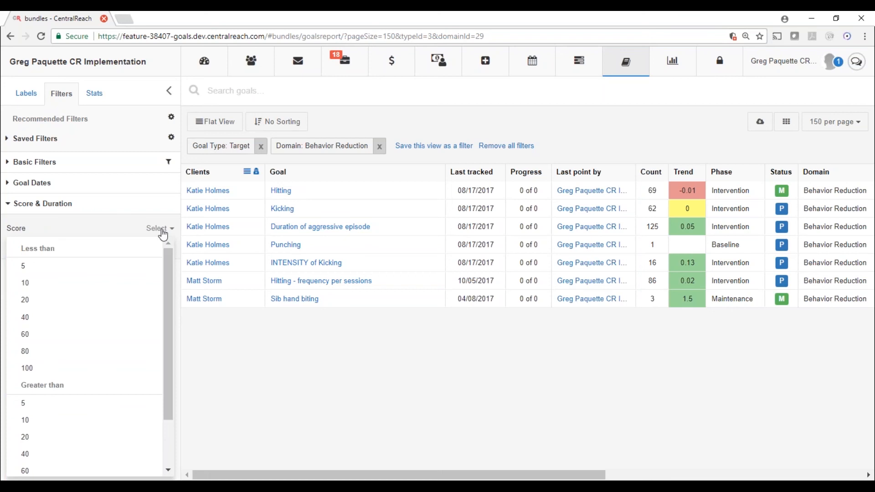
pyautogui.click(50, 408)
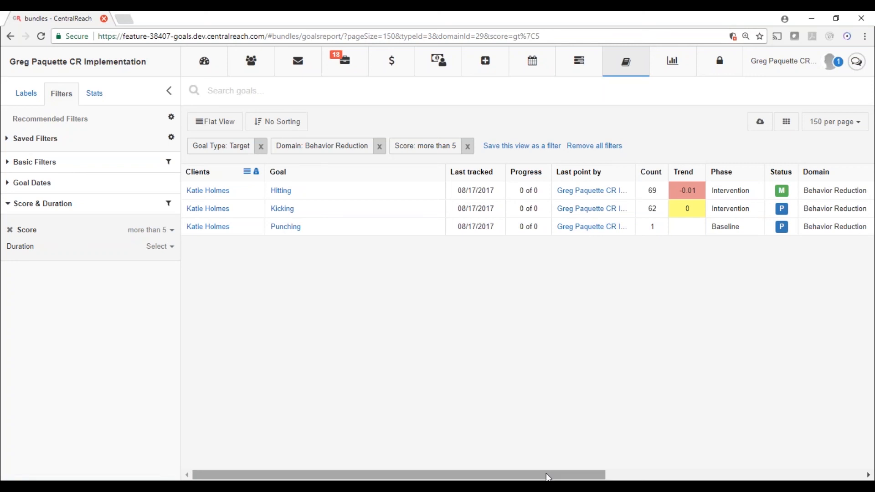
# Rearrange the columns so Score and Intervention follow Goal, with Last tracked and Progress placed after Last point by
pyautogui.moveTo(554, 475); pyautogui.dragTo(819, 463)
pyautogui.moveTo(853, 171); pyautogui.dragTo(197, 180)
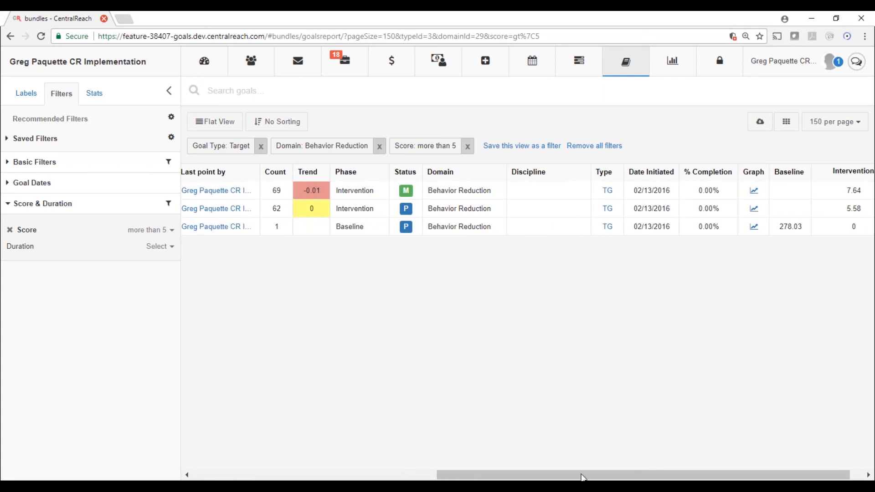
pyautogui.moveTo(851, 172); pyautogui.dragTo(269, 185)
pyautogui.moveTo(586, 476); pyautogui.dragTo(377, 476)
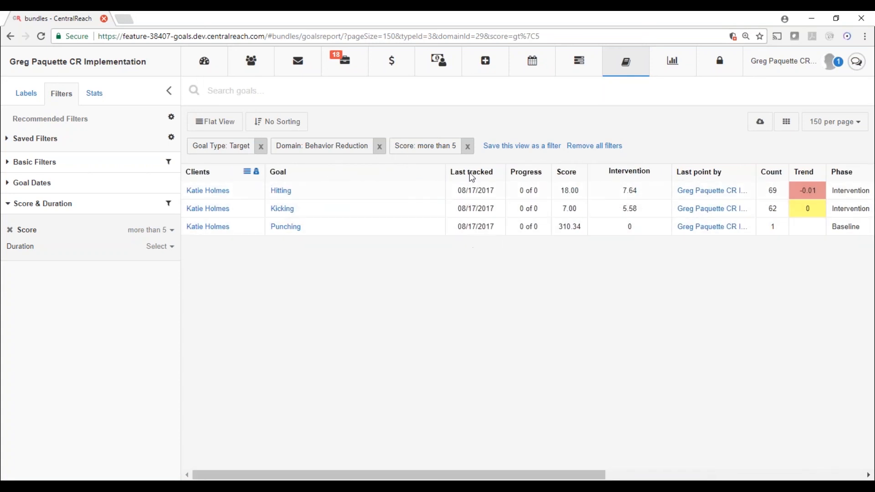
pyautogui.moveTo(468, 170); pyautogui.dragTo(720, 172)
pyautogui.moveTo(483, 176); pyautogui.dragTo(729, 172)
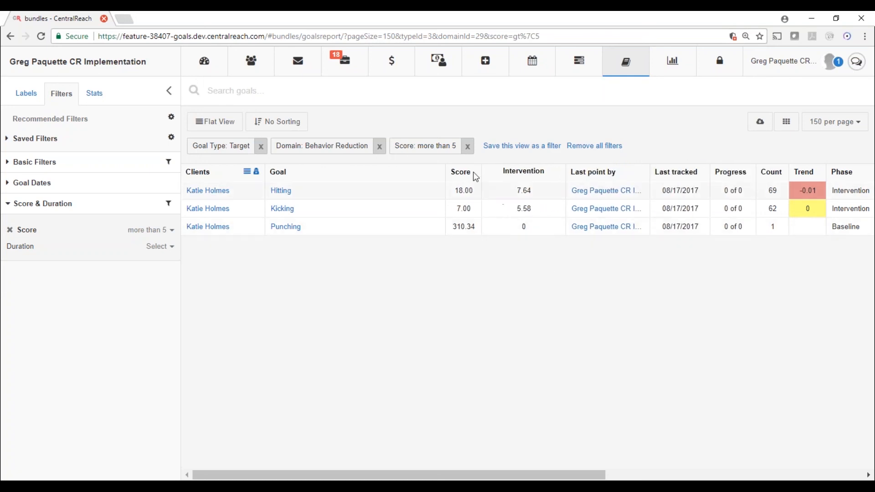
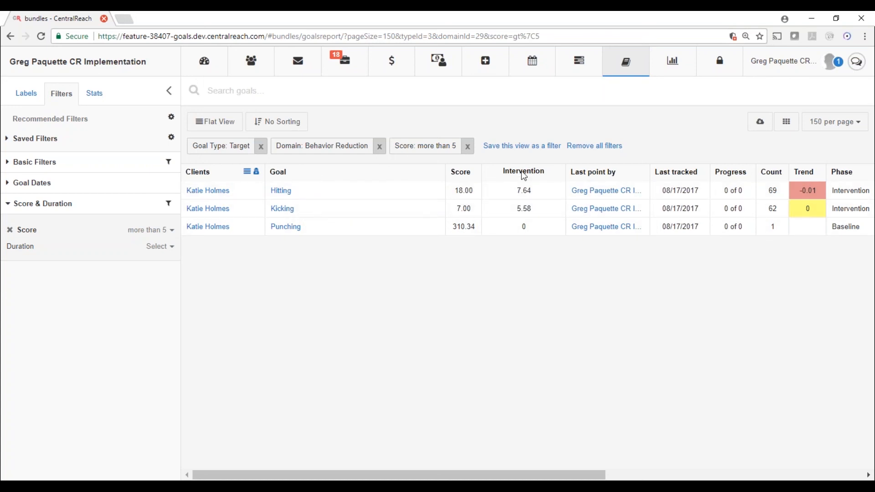
# Expand the basic filters and review the options available for the Average Intervention filter
pyautogui.click(7, 163)
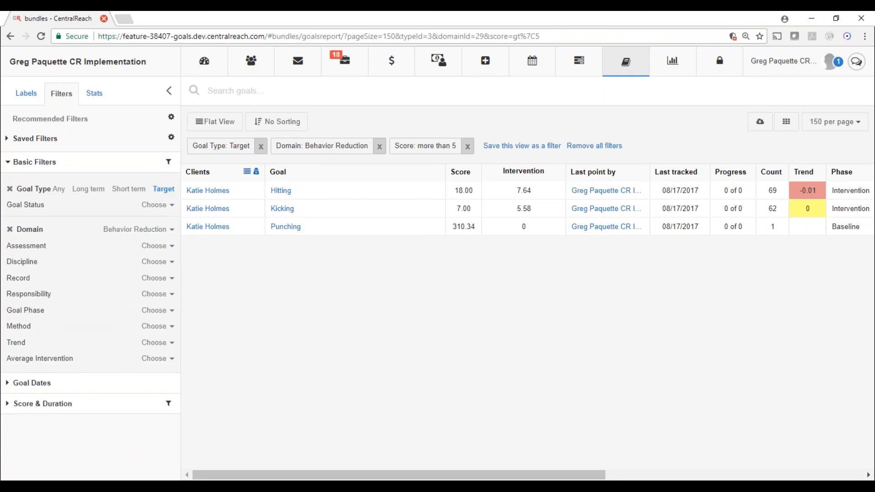
pyautogui.click(167, 360)
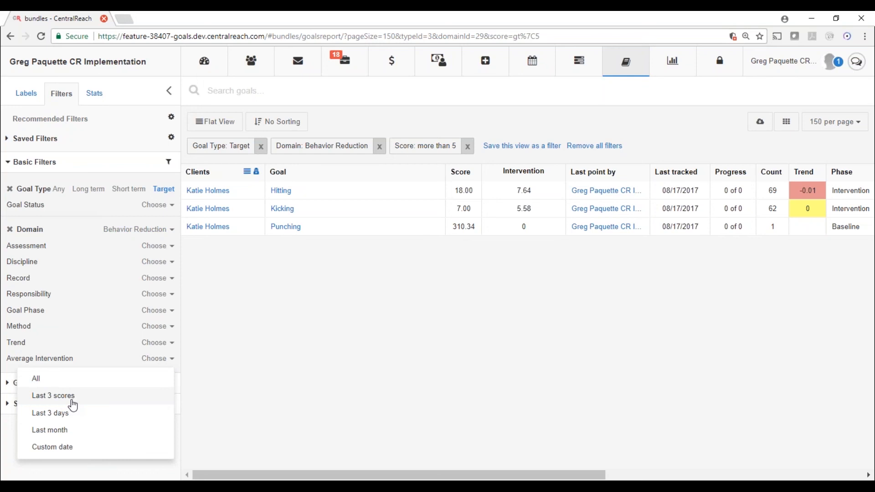
pyautogui.click(263, 395)
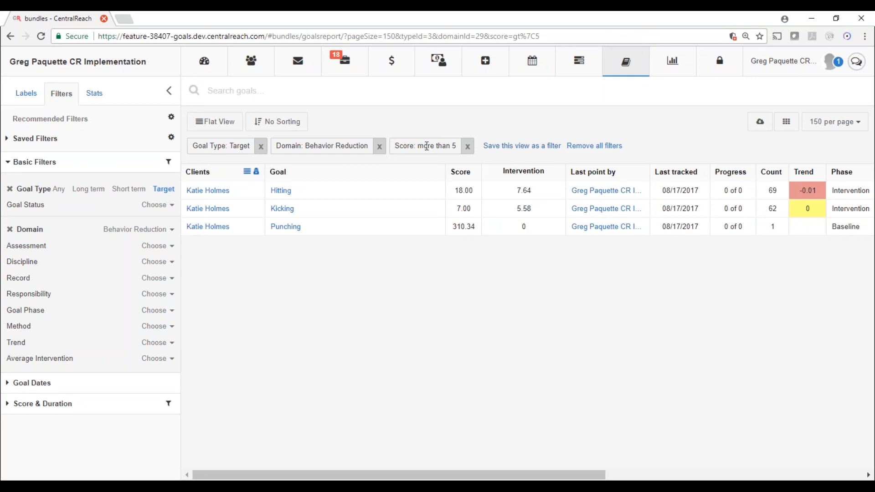
# Review the options for saving the current view as a filter, cancel without saving, and expand the Saved Filters list
pyautogui.click(504, 147)
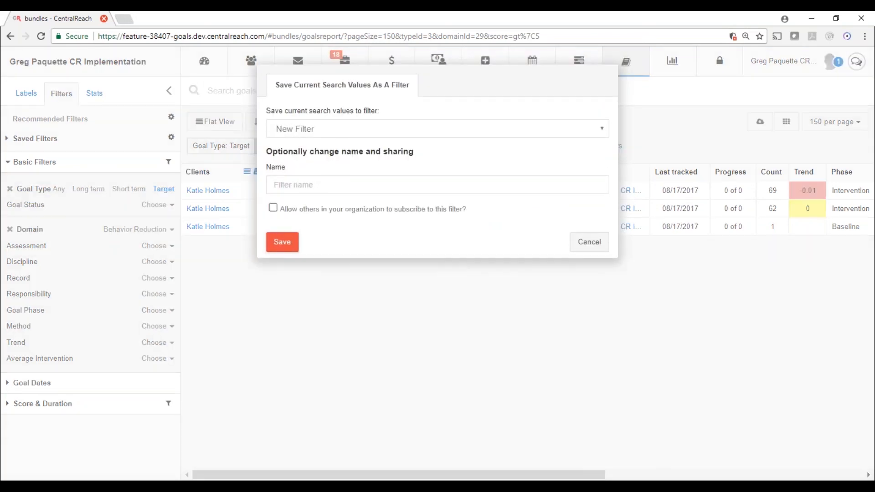
pyautogui.click(362, 132)
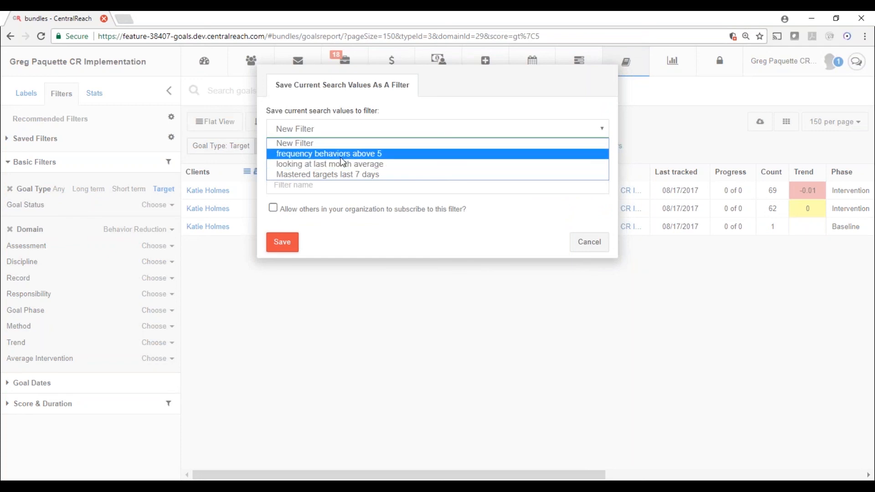
pyautogui.click(378, 243)
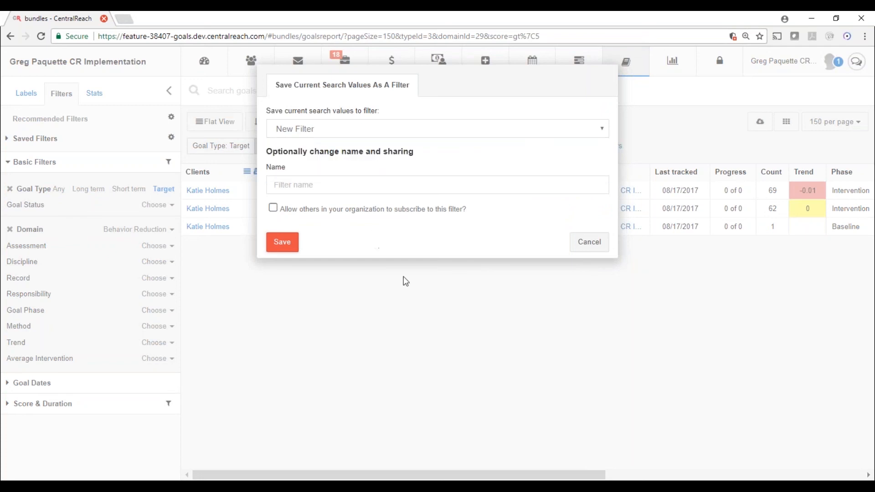
pyautogui.click(289, 185)
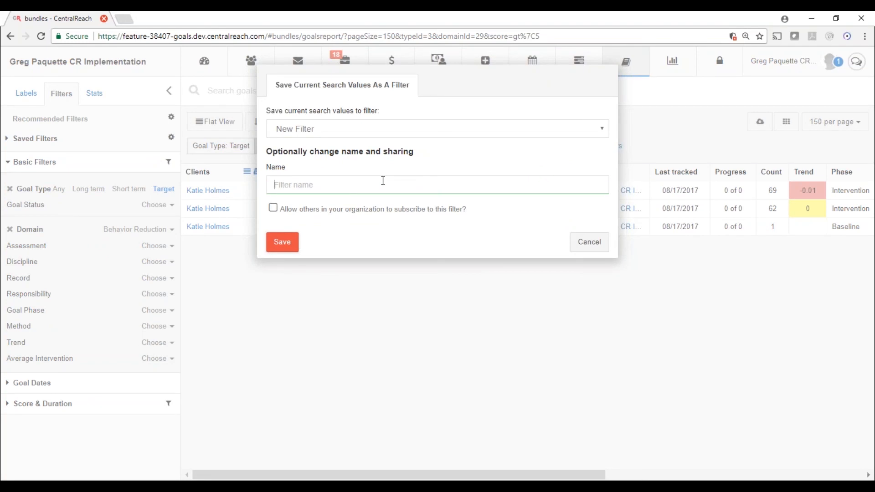
pyautogui.click(572, 242)
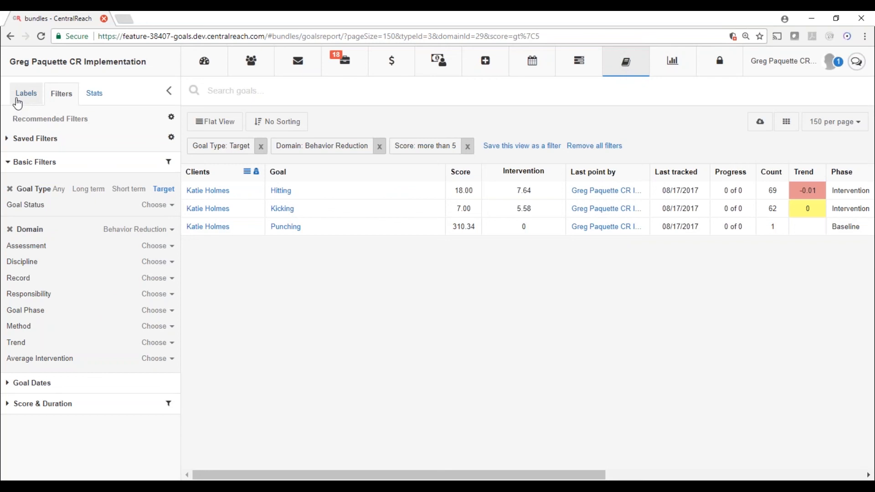
pyautogui.click(10, 143)
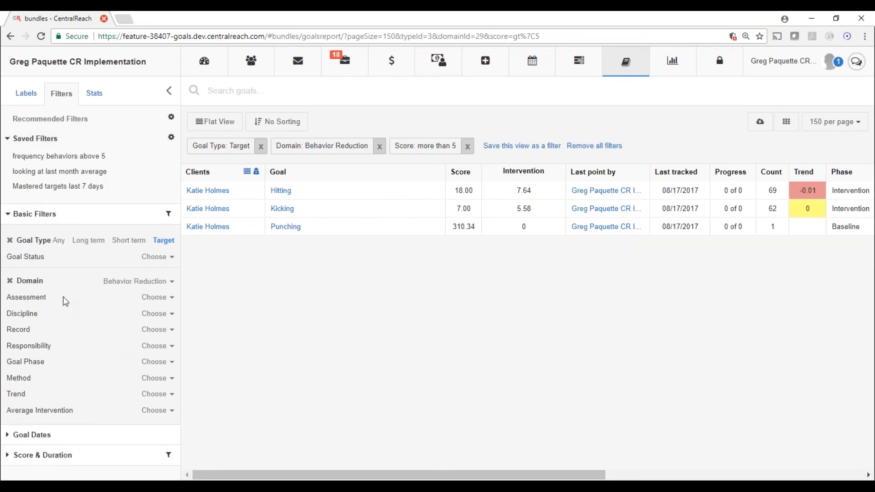
# Apply the saved filter "frequency behaviors above 5" to the goals list, and remove all active filters
pyautogui.click(43, 159)
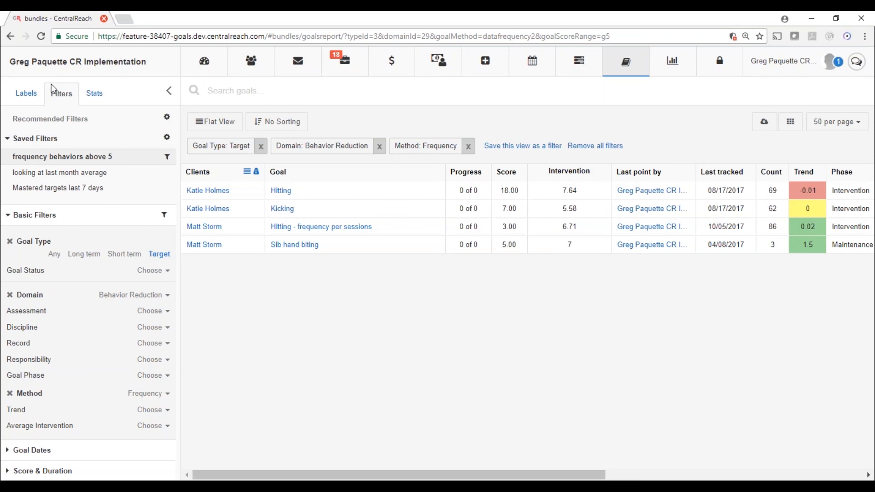
pyautogui.click(169, 91)
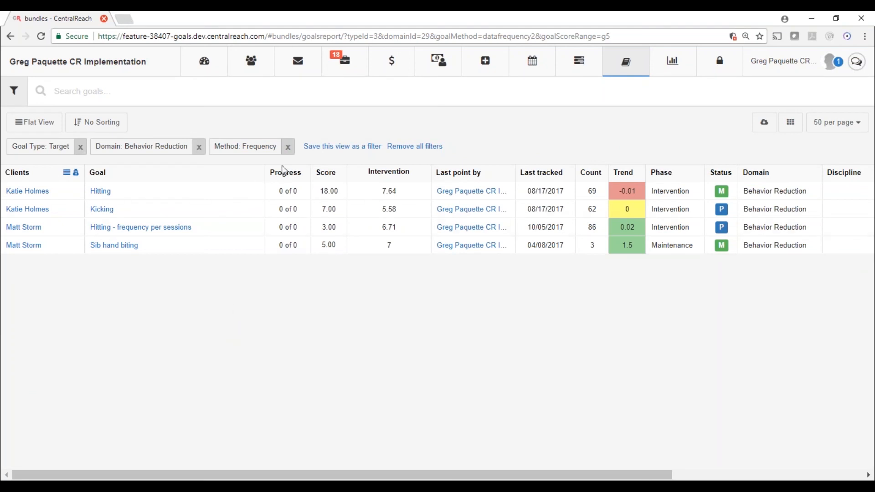
pyautogui.click(406, 146)
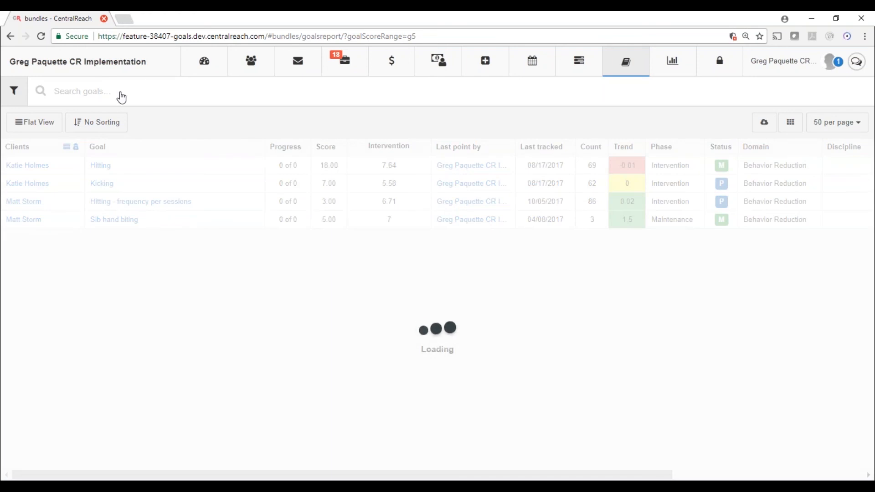
# Search the goals list by the client's name and apply the matching client as a filter
pyautogui.click(139, 96)
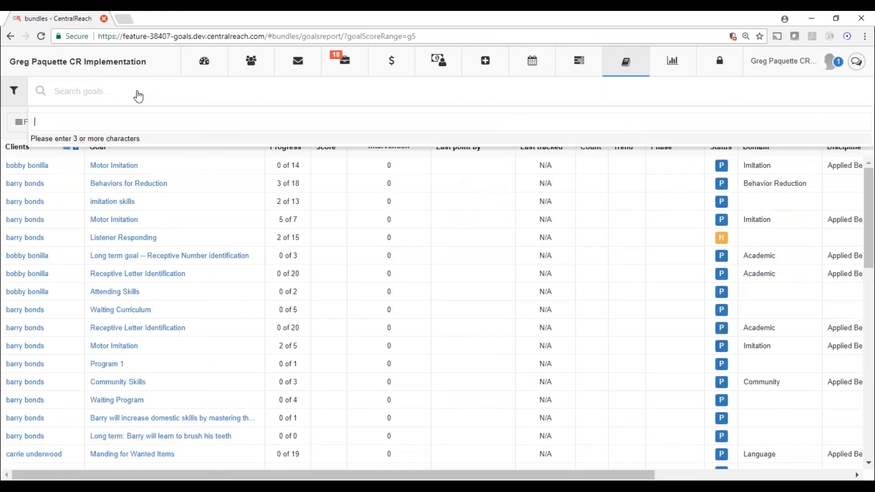
pyautogui.write('matt s')
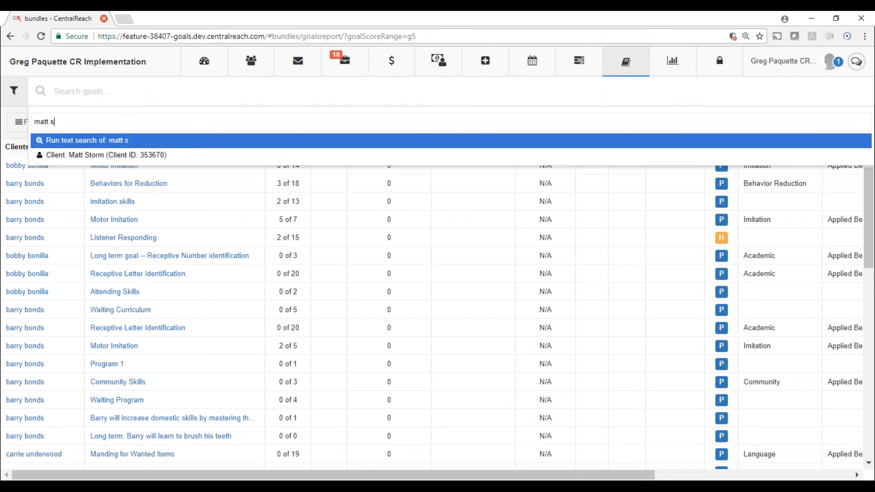
pyautogui.press('Down')
pyautogui.press('Return')
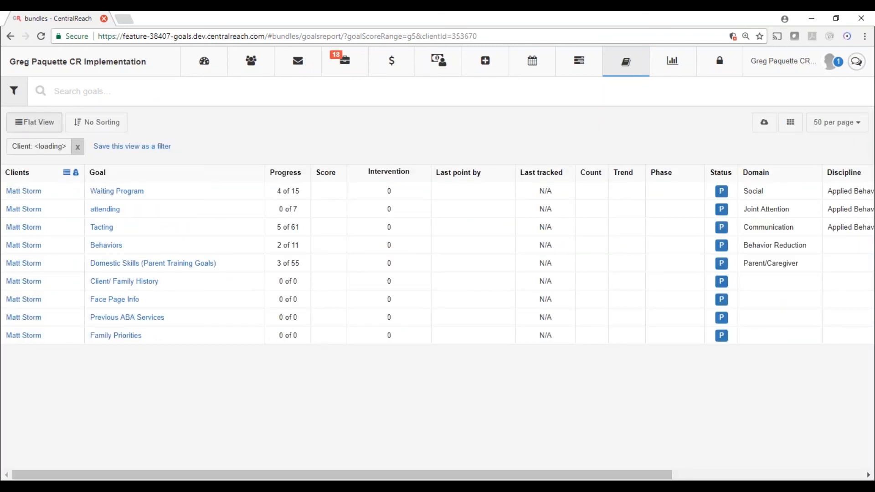
# Narrow the client's goals to the Target goal type with the Progressing goal status
pyautogui.click(14, 91)
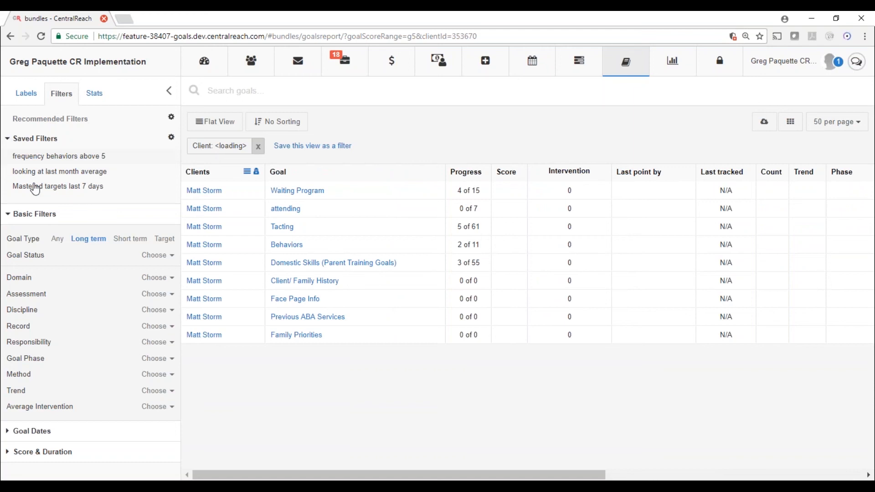
pyautogui.click(163, 239)
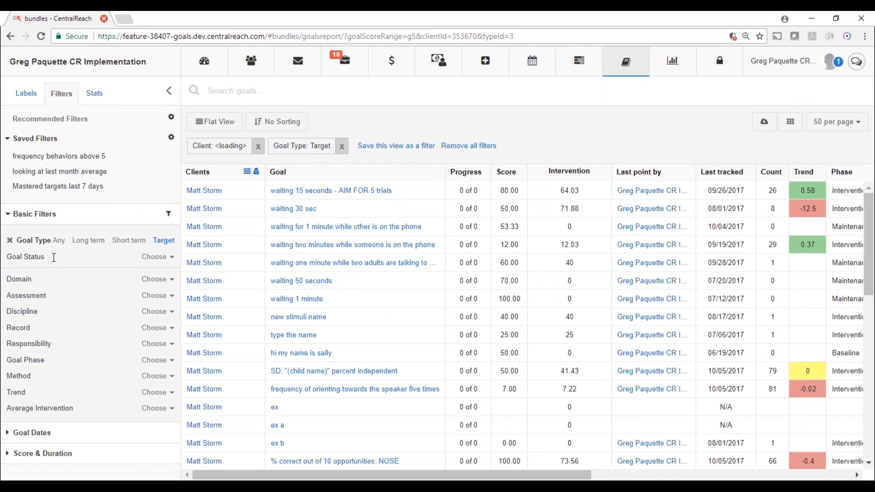
pyautogui.click(154, 257)
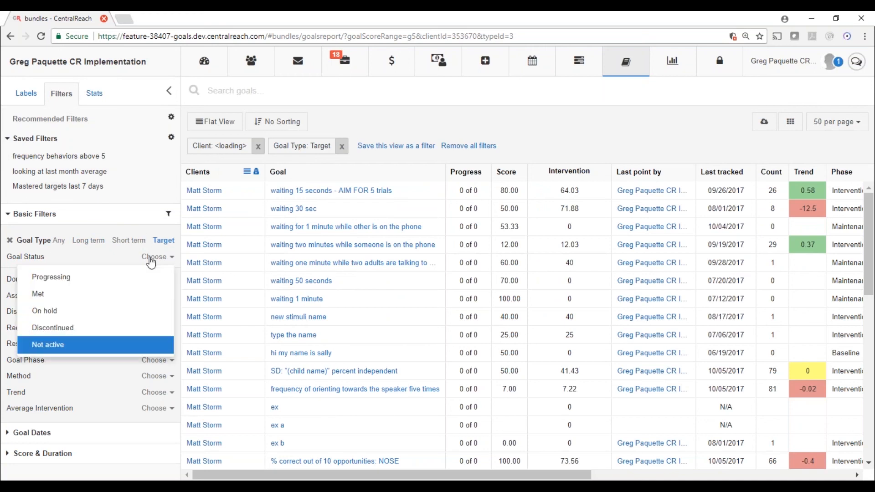
pyautogui.click(68, 278)
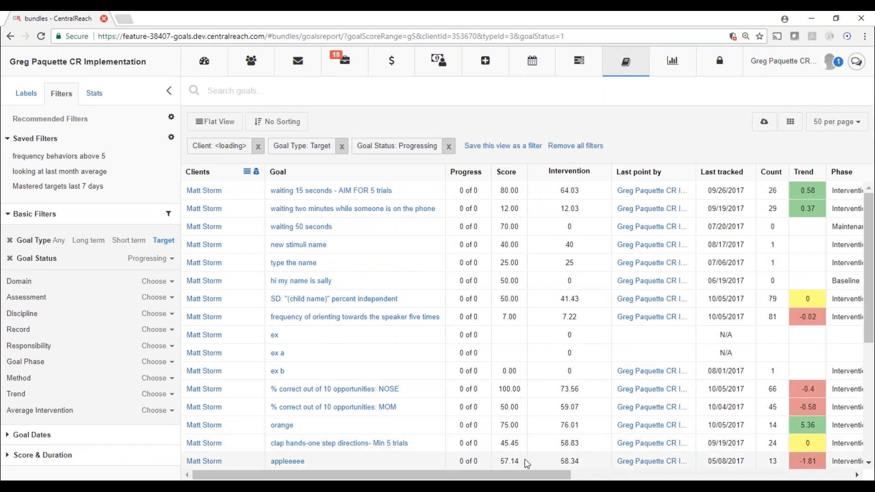
pyautogui.moveTo(518, 474); pyautogui.dragTo(452, 476)
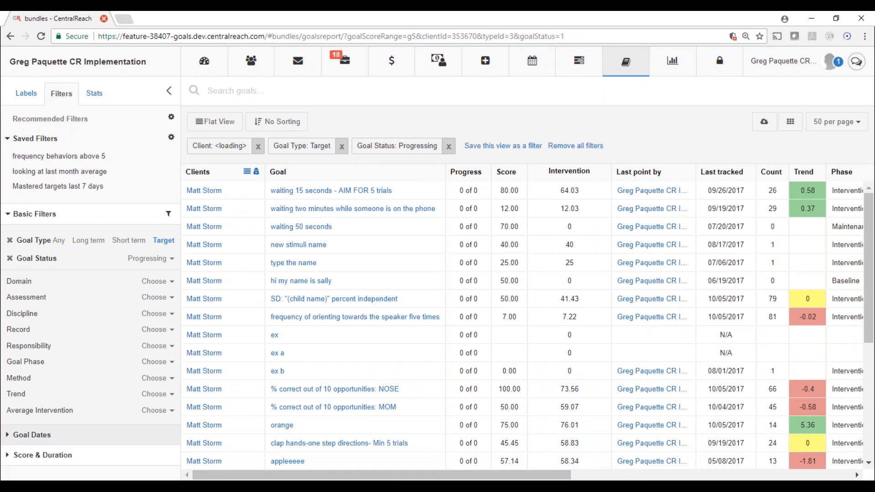
# Review the custom Between date range for the Progressed goal date filter, and close it without applying
pyautogui.click(11, 438)
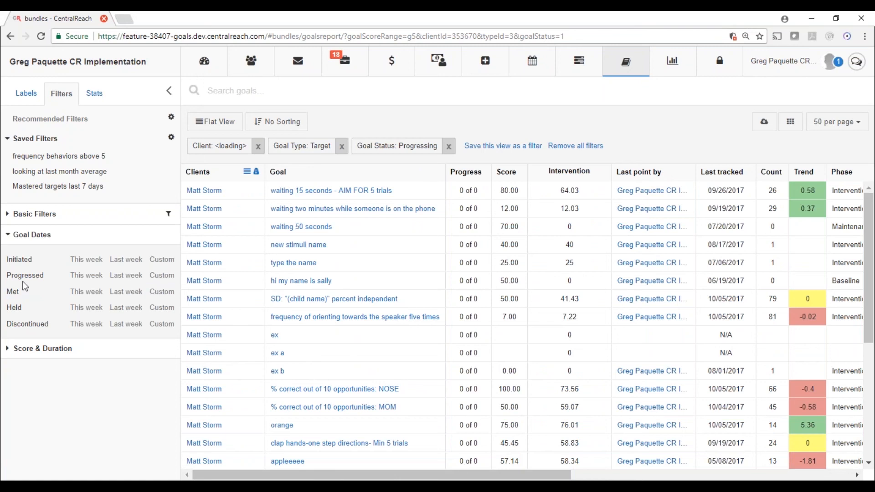
pyautogui.click(163, 276)
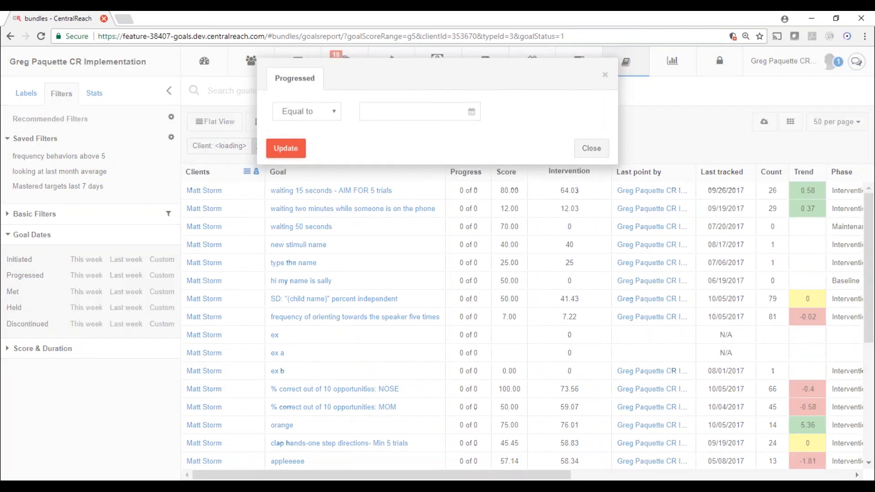
pyautogui.click(320, 123)
pyautogui.click(306, 183)
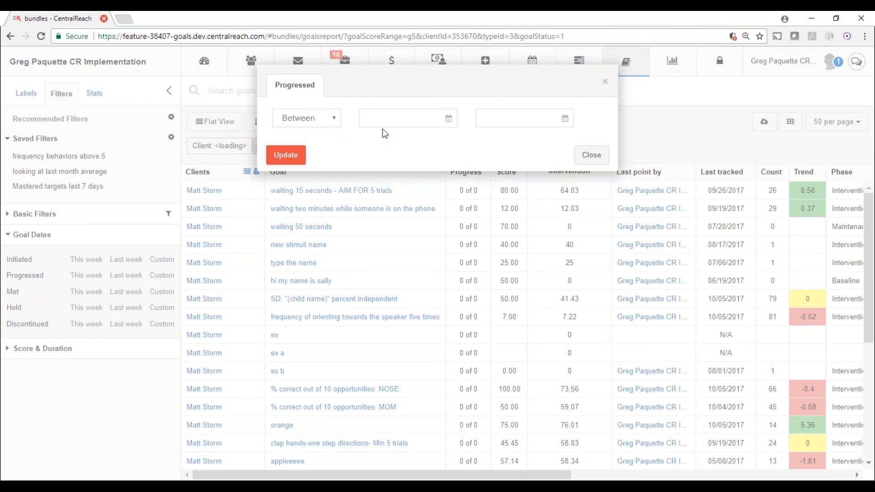
pyautogui.click(507, 120)
pyautogui.click(591, 151)
pyautogui.click(592, 153)
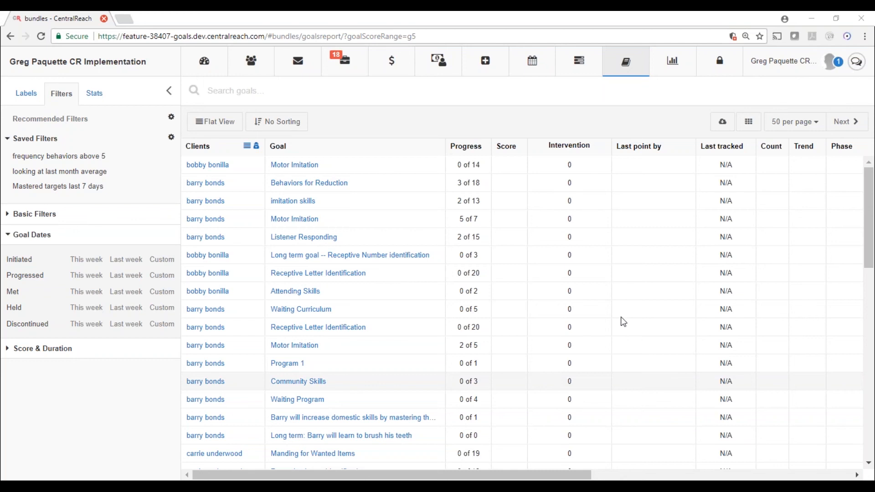
# Review the export formats and the sorting options available for the goals list
pyautogui.click(729, 127)
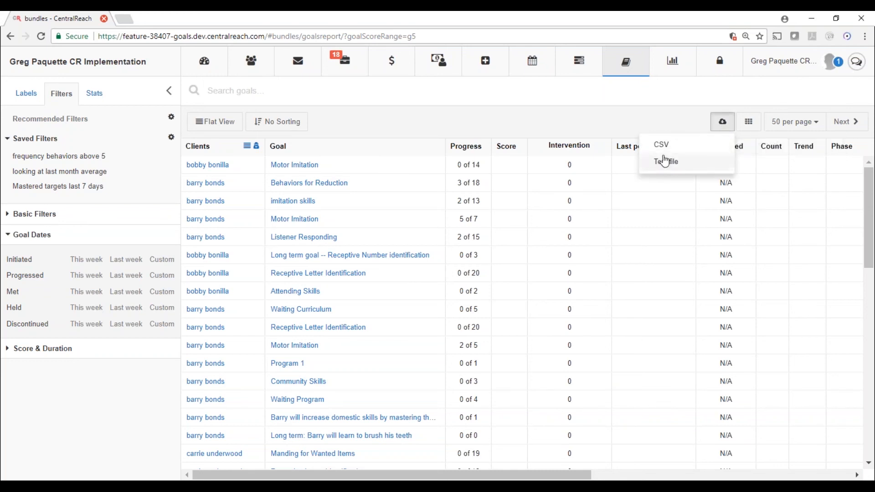
pyautogui.click(636, 127)
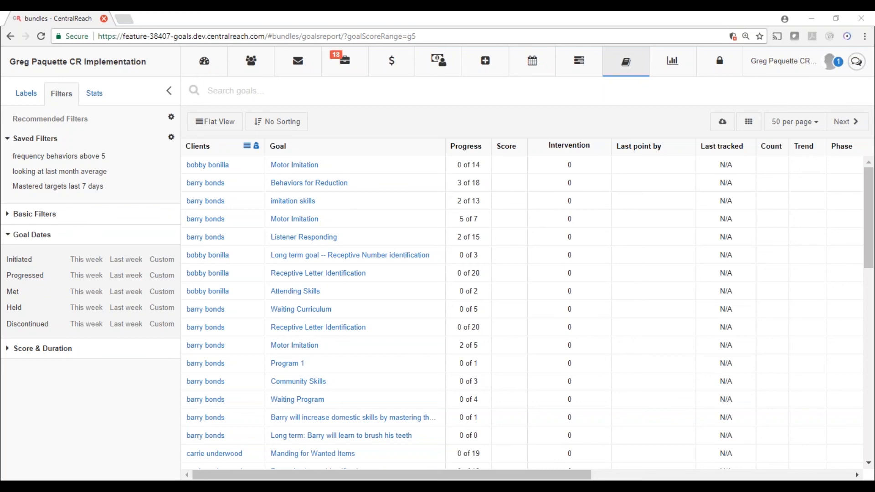
pyautogui.click(279, 127)
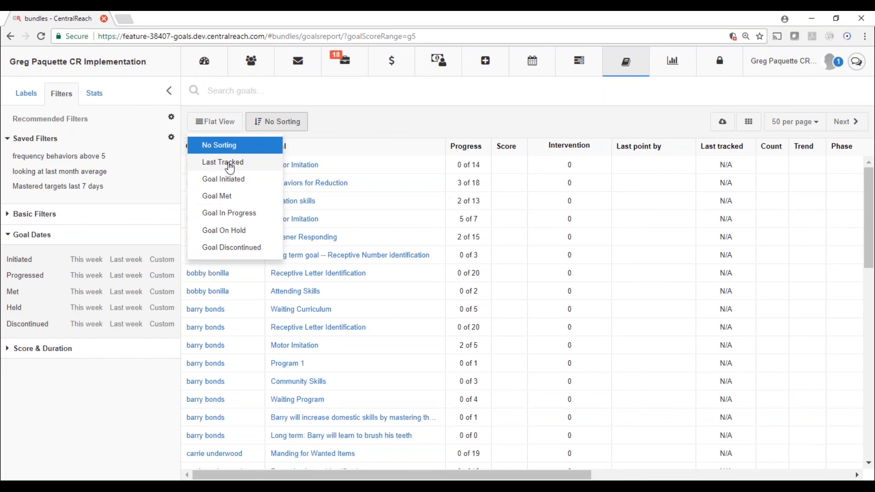
pyautogui.click(377, 129)
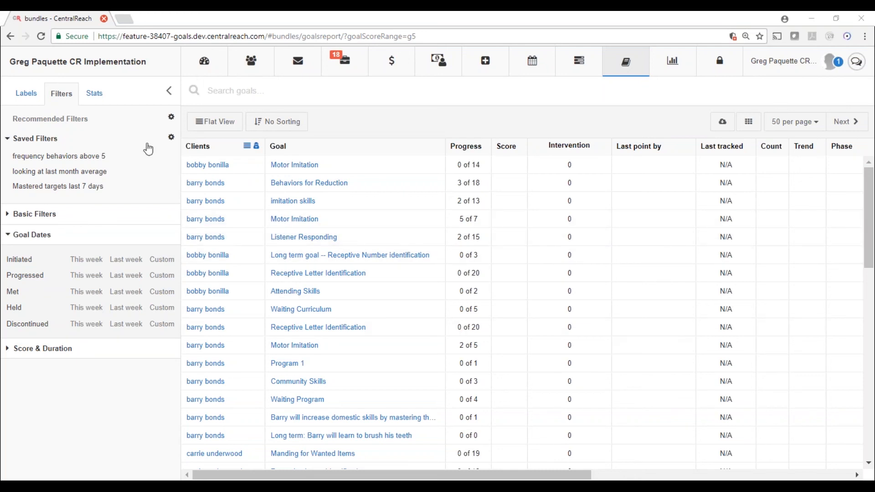
# Expand the basic filters and limit the goals list to the Target goal type
pyautogui.click(169, 91)
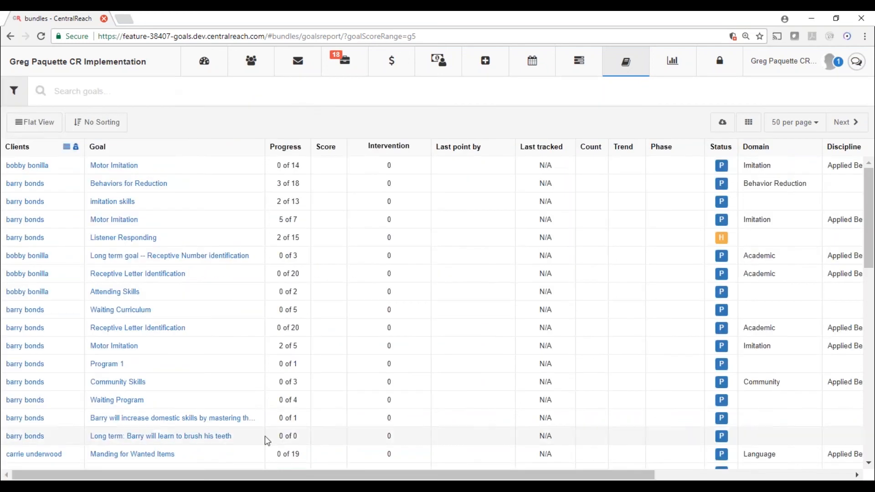
pyautogui.click(14, 92)
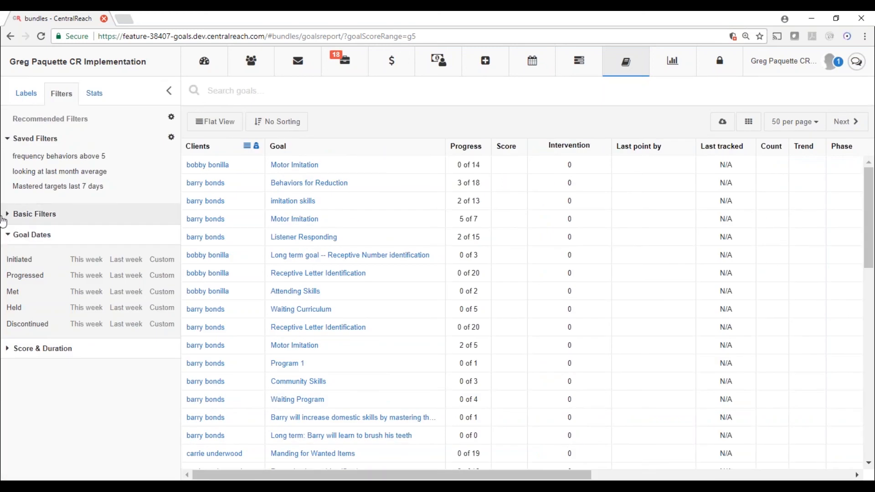
pyautogui.click(8, 214)
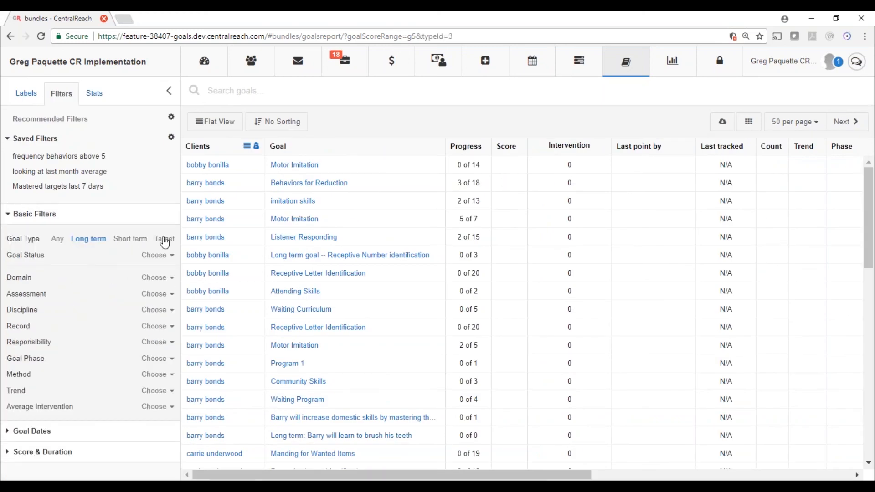
pyautogui.click(165, 240)
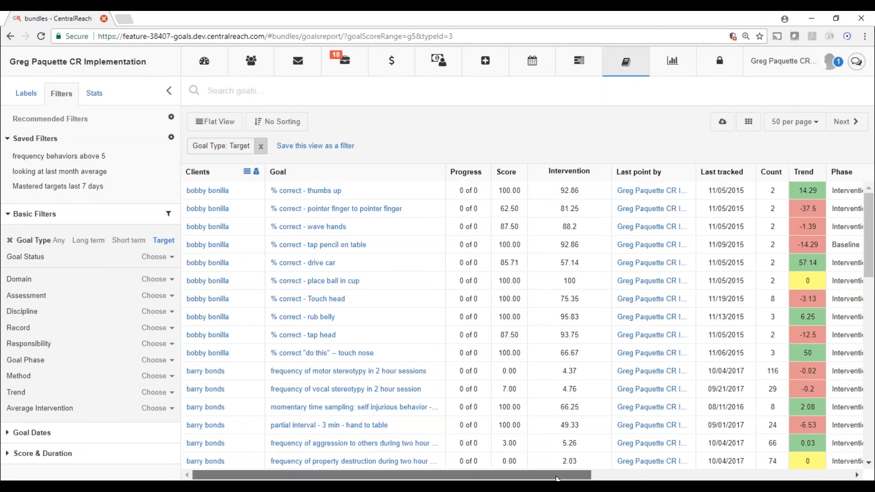
# Rearrange the columns so Baseline and Intervention follow Goal, with Score placed after Last point by
pyautogui.moveTo(557, 476); pyautogui.dragTo(819, 476)
pyautogui.moveTo(841, 176); pyautogui.dragTo(232, 179)
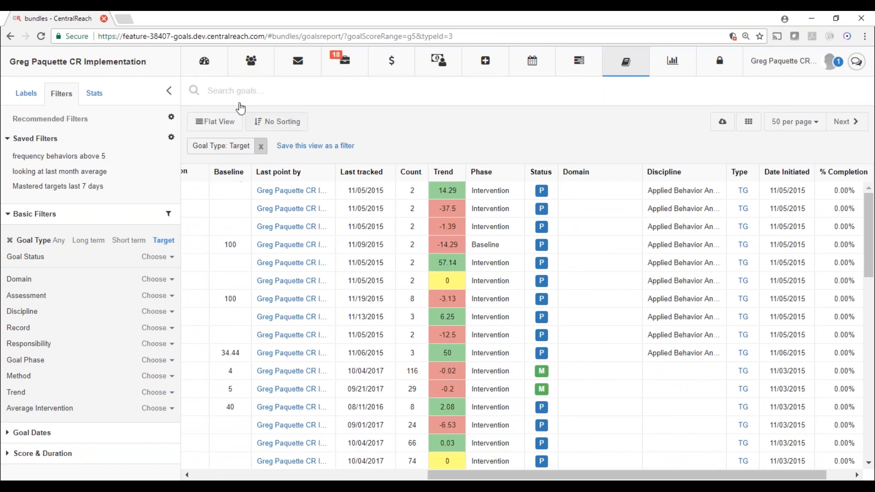
pyautogui.moveTo(474, 478); pyautogui.dragTo(198, 458)
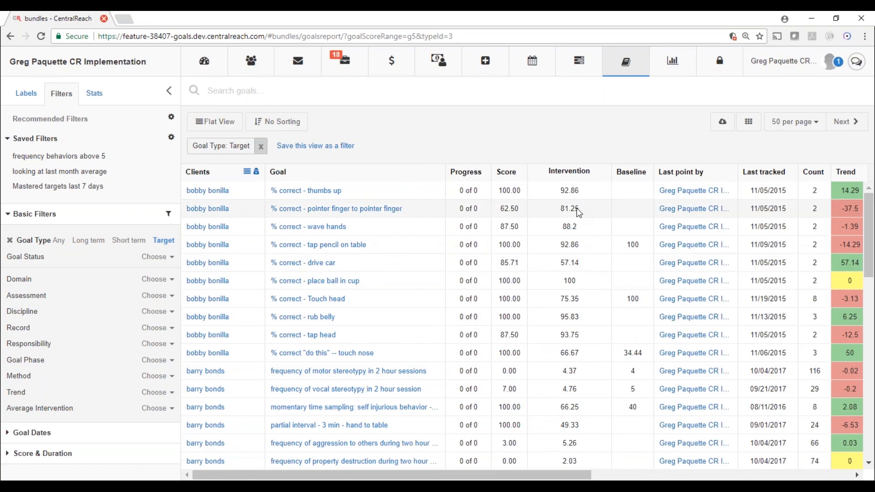
pyautogui.moveTo(627, 173); pyautogui.dragTo(467, 173)
pyautogui.moveTo(554, 173); pyautogui.dragTo(684, 172)
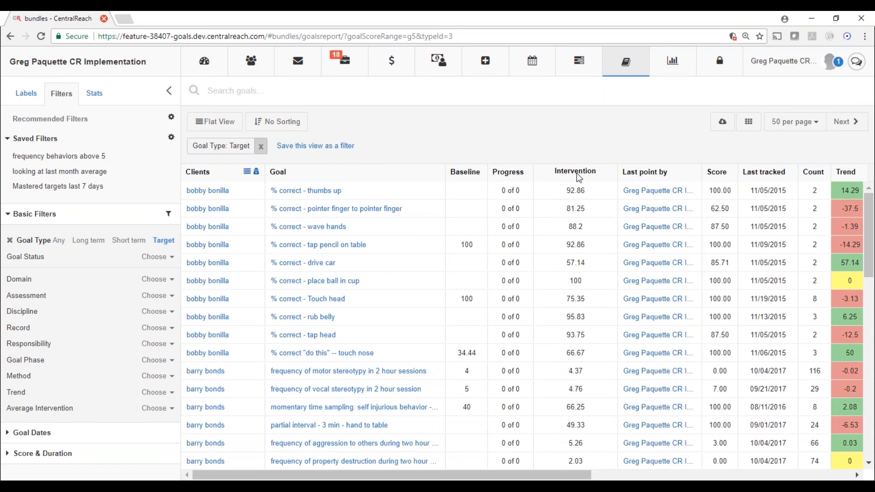
pyautogui.moveTo(579, 175); pyautogui.dragTo(474, 185)
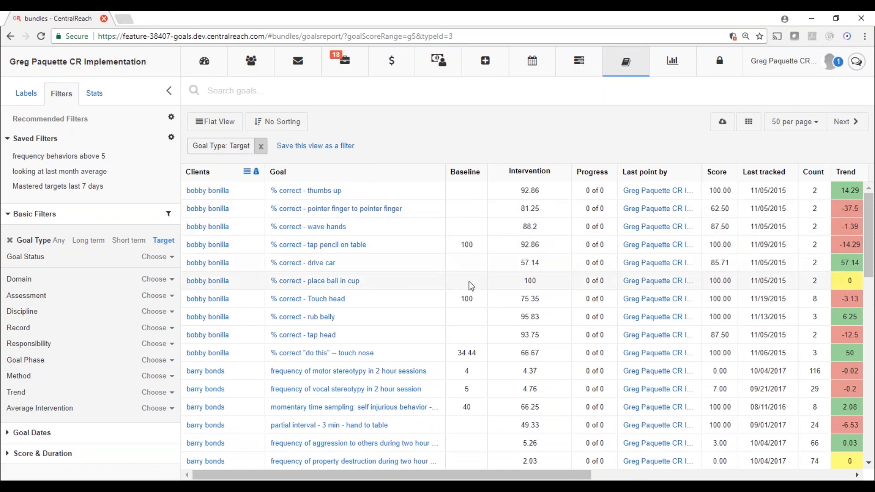
# Examine the baseline and intervention values, and move the Count and Last tracked columns directly after Goal
pyautogui.scroll(-1, 468, 282)
pyautogui.scroll(-3, 466, 300)
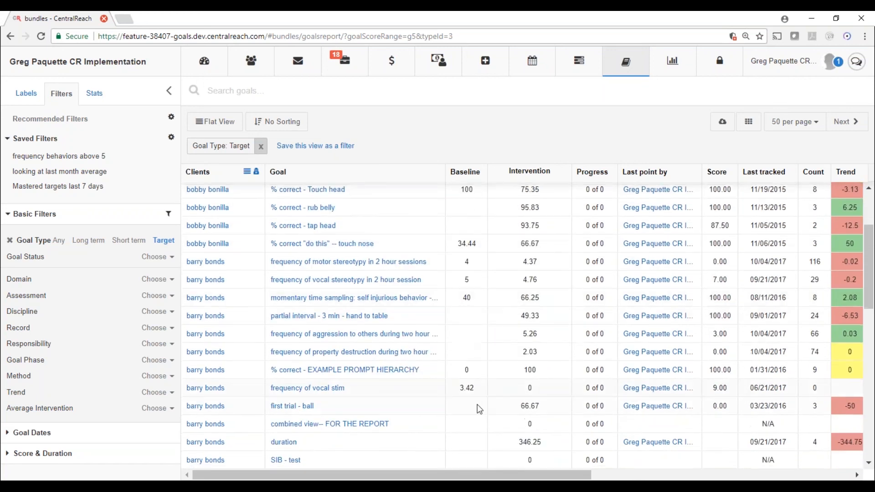
pyautogui.scroll(5, 480, 409)
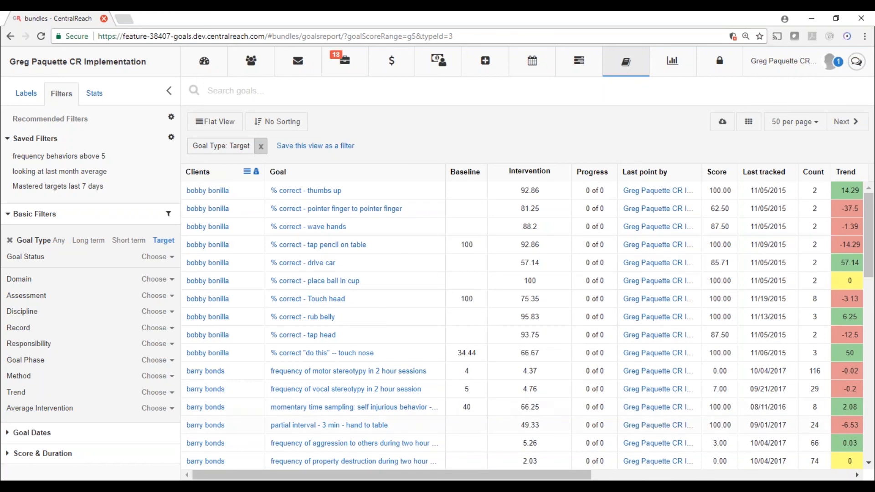
pyautogui.moveTo(814, 175); pyautogui.dragTo(461, 172)
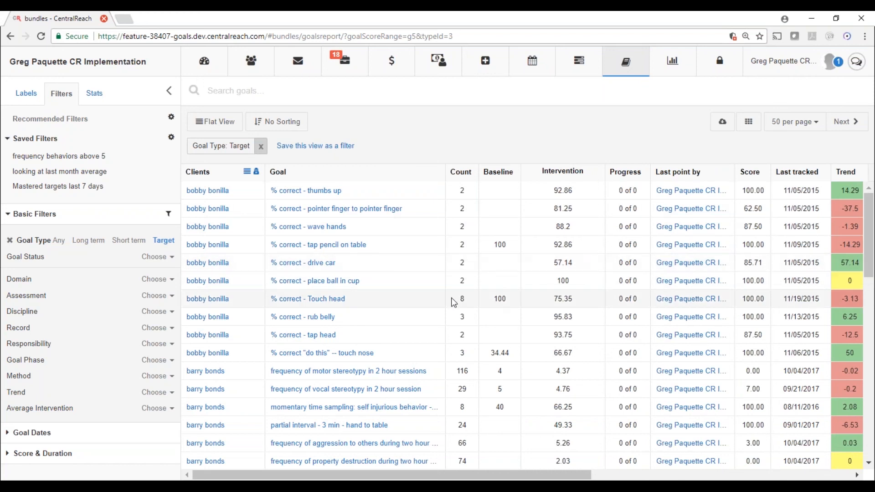
pyautogui.moveTo(776, 173); pyautogui.dragTo(490, 176)
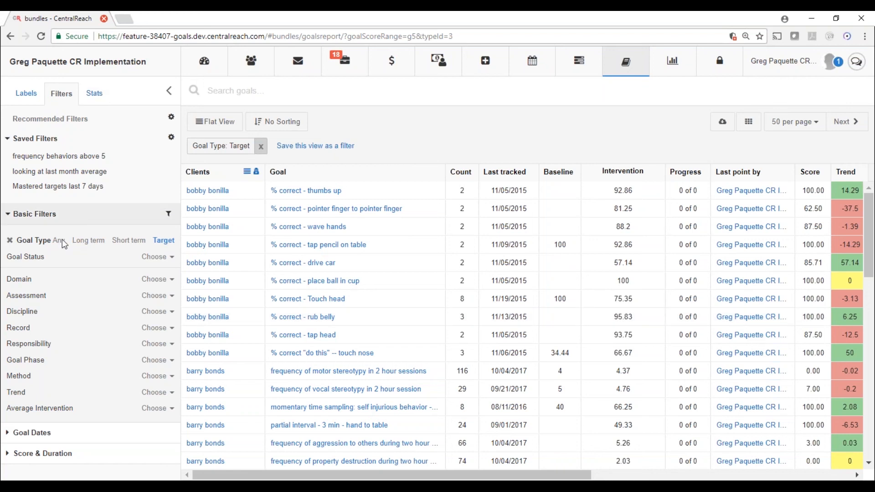
# Collapse the basic filters, expand Goal Dates, and find the client by first name to limit the goals list to that client
pyautogui.click(10, 214)
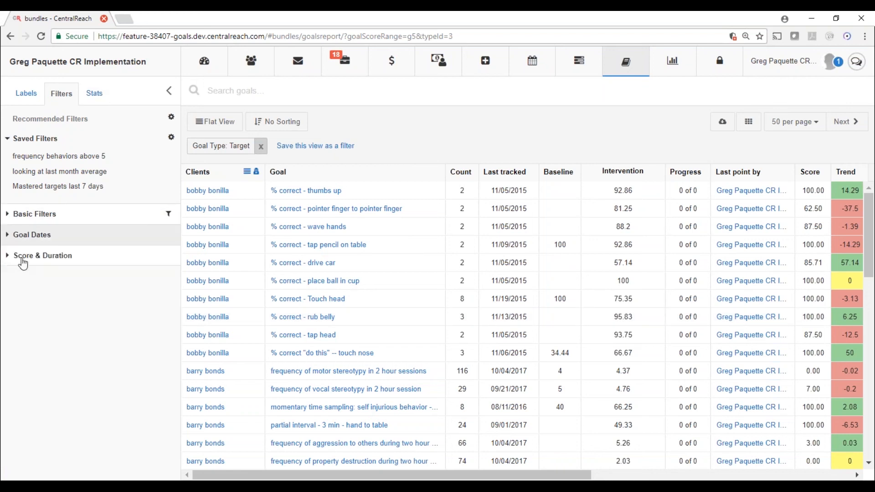
pyautogui.click(10, 235)
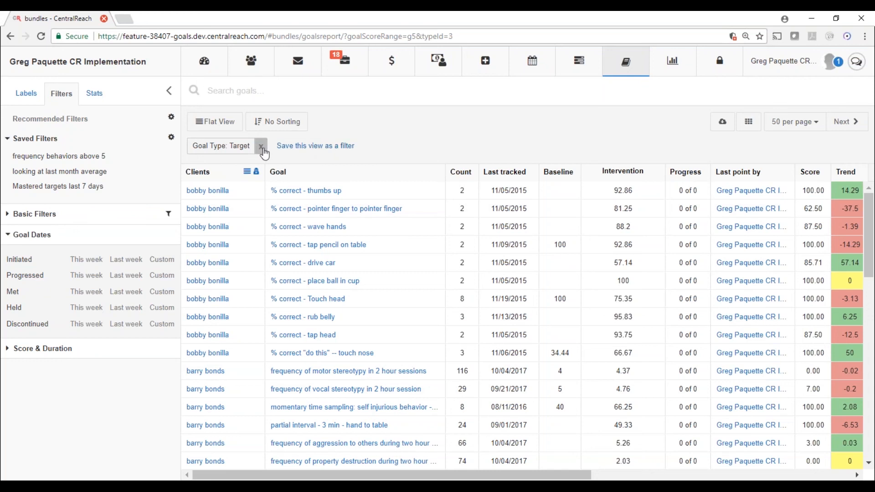
pyautogui.click(251, 93)
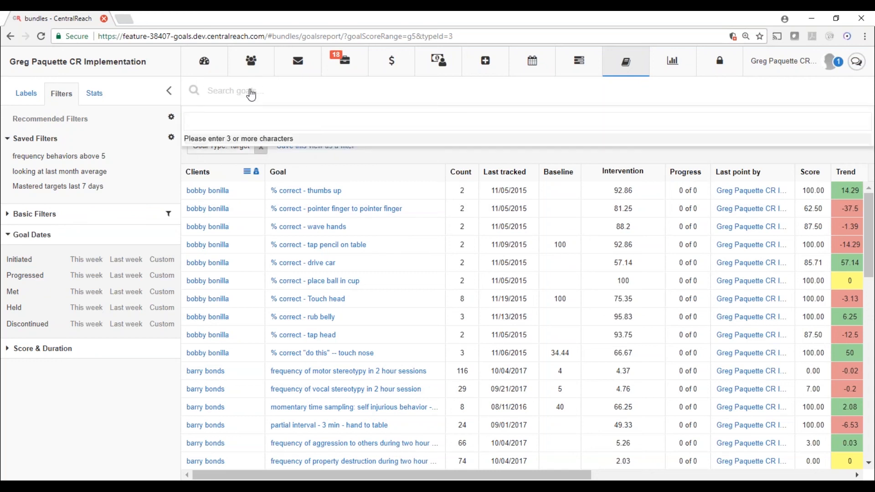
pyautogui.write('matt')
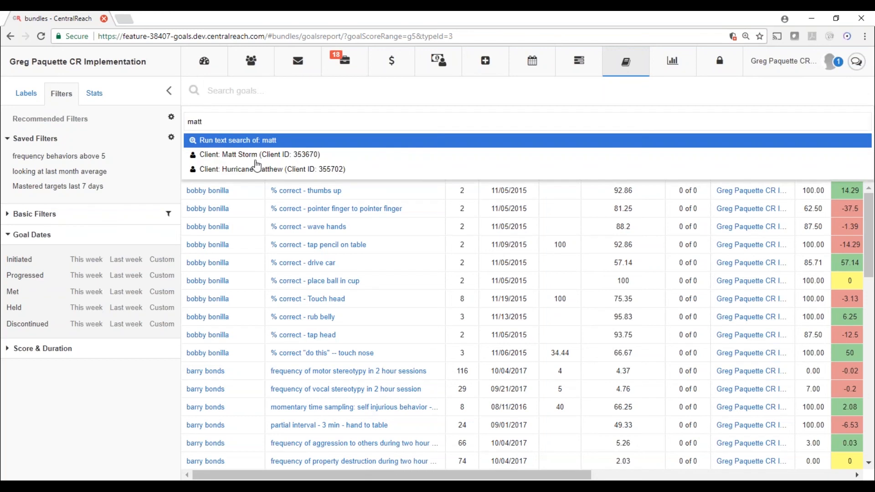
pyautogui.click(256, 157)
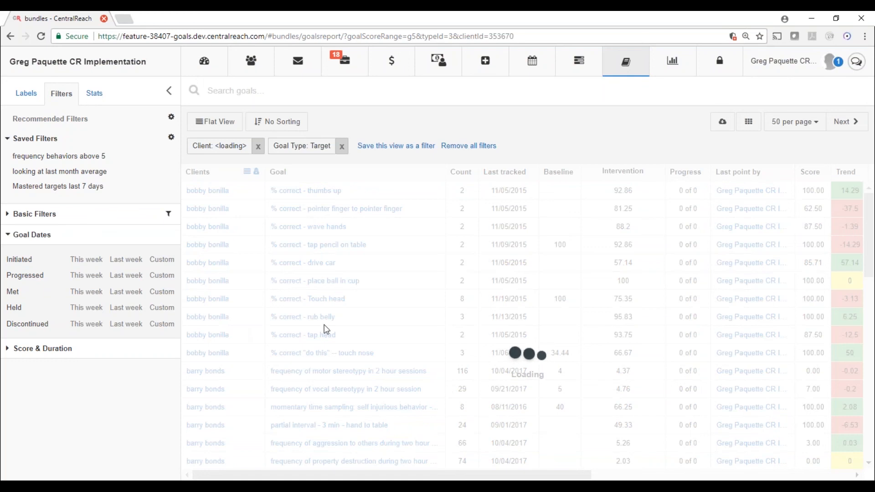
# Filter the client's targets to scores less than 40 with the Percent correct method
pyautogui.click(7, 350)
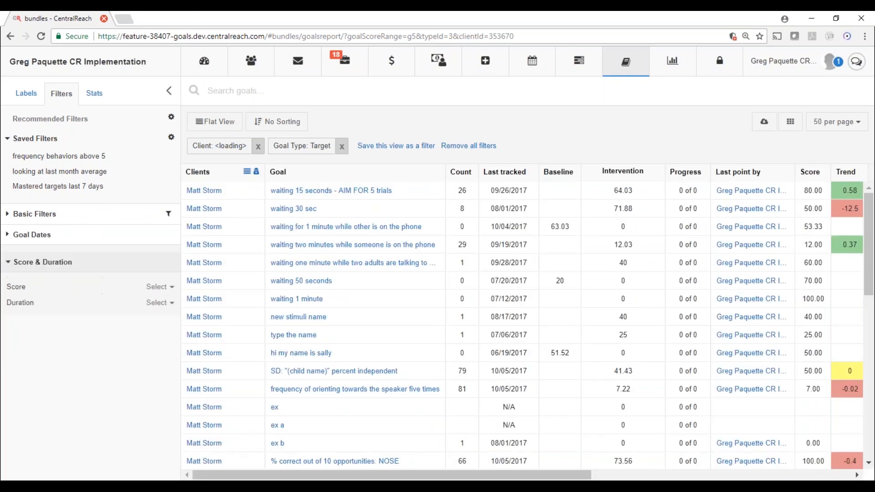
pyautogui.click(157, 280)
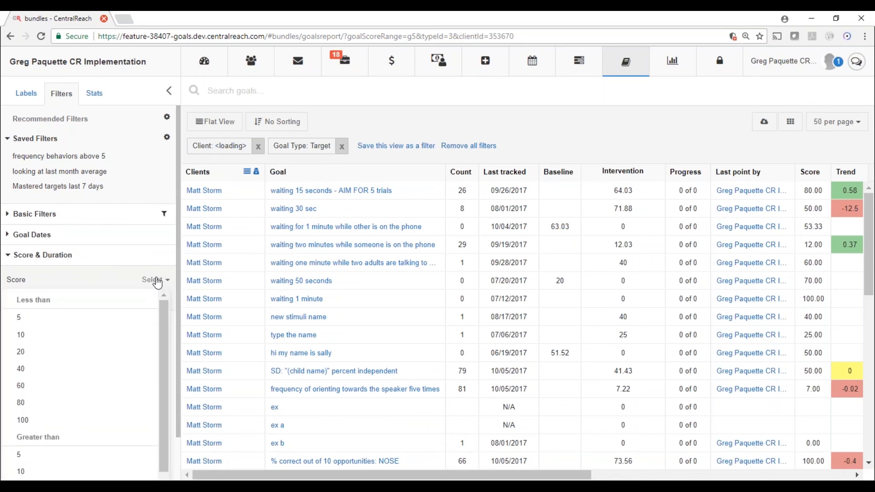
pyautogui.click(21, 369)
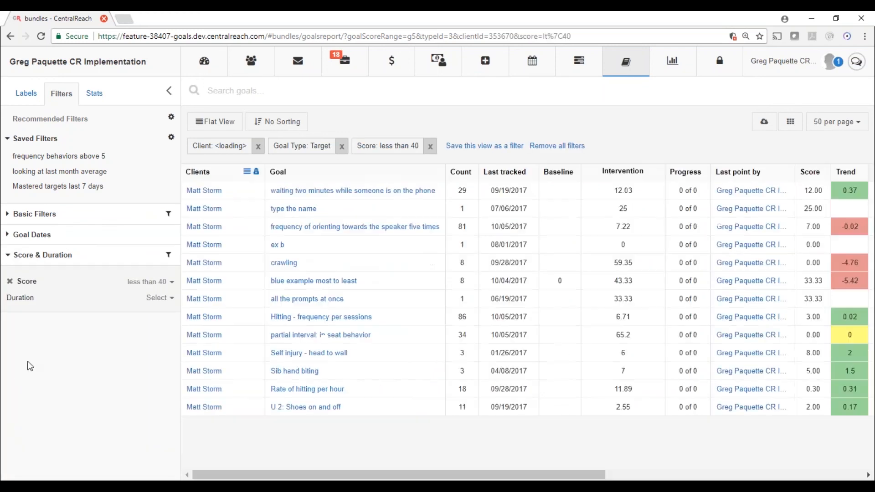
pyautogui.click(10, 214)
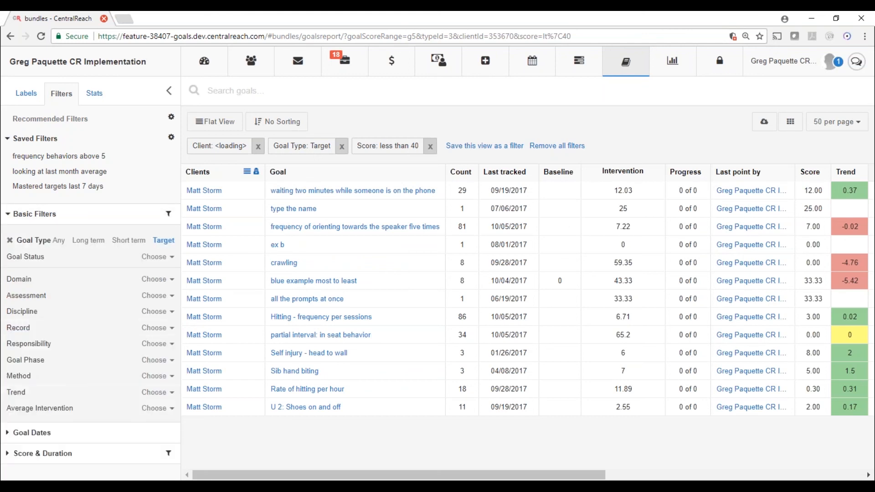
pyautogui.click(147, 370)
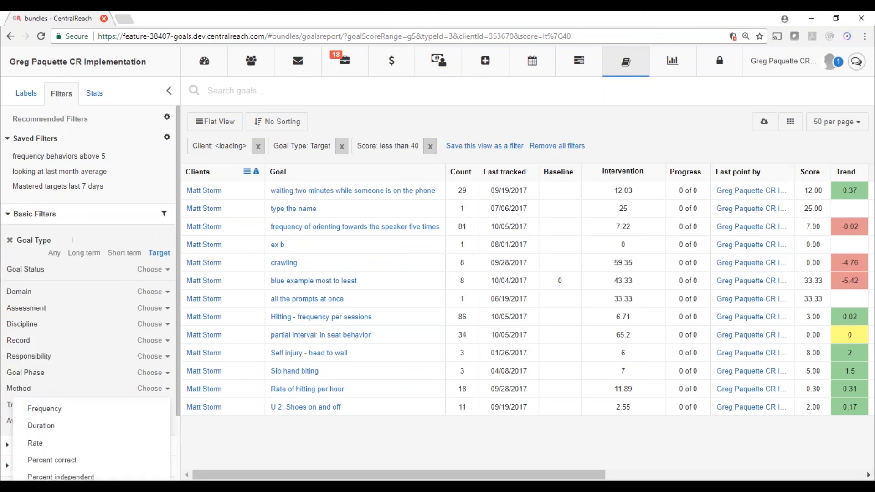
pyautogui.click(57, 460)
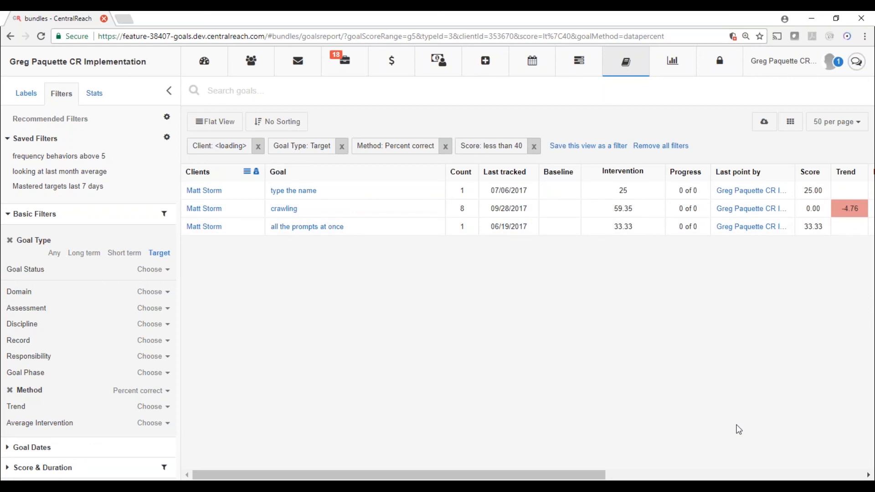
# Save the current view as a new filter, naming it with the client's first name and "low performing skills"
pyautogui.click(611, 146)
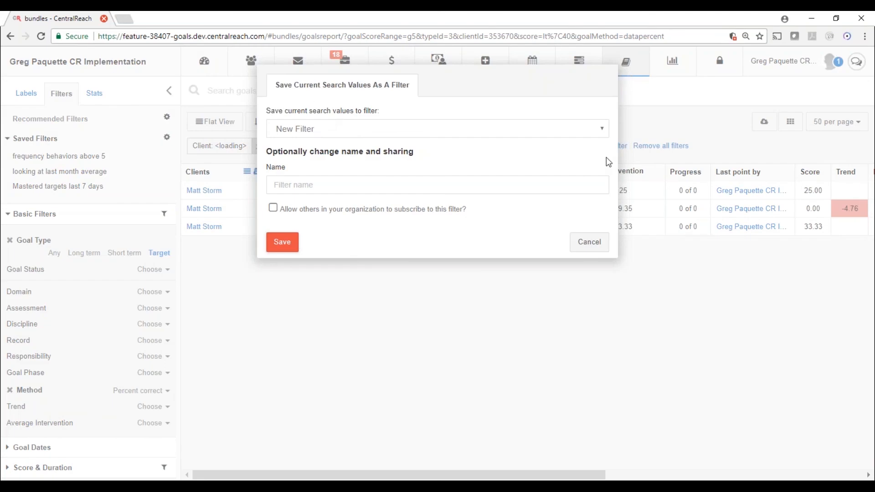
pyautogui.click(319, 128)
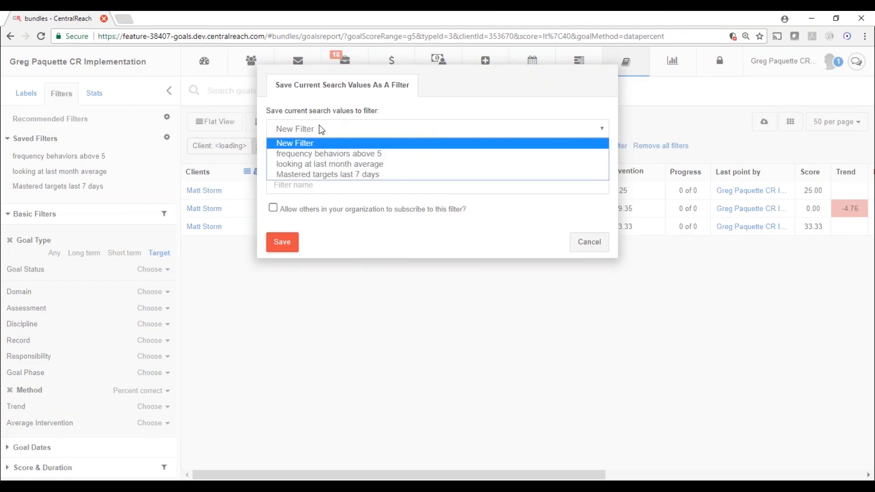
pyautogui.click(306, 144)
pyautogui.click(307, 186)
pyautogui.write('M')
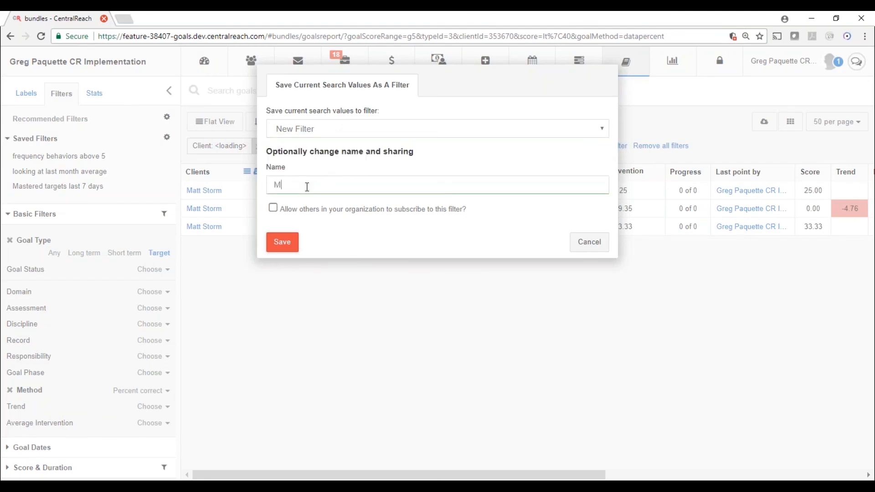
pyautogui.write("att's low performing skills")
pyautogui.click(283, 243)
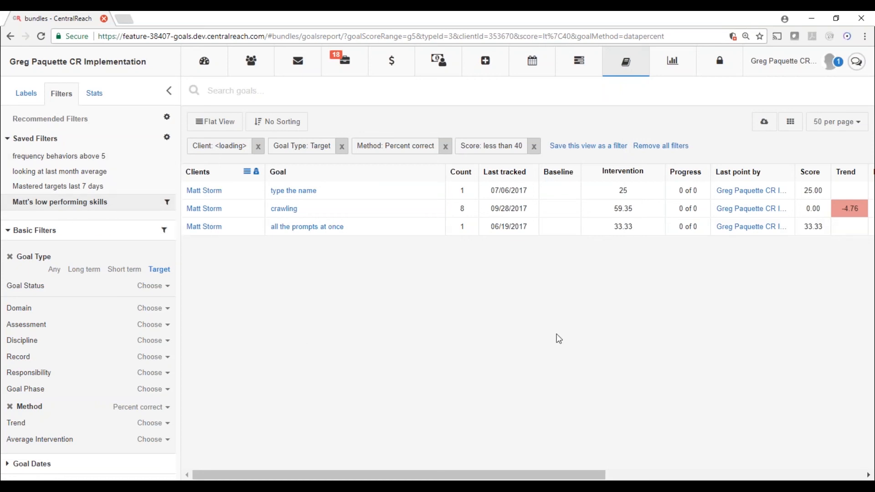
# Review the filtered goals' remaining columns, from Intervention and Trend through % Completion and Graph
pyautogui.moveTo(573, 479); pyautogui.dragTo(643, 479)
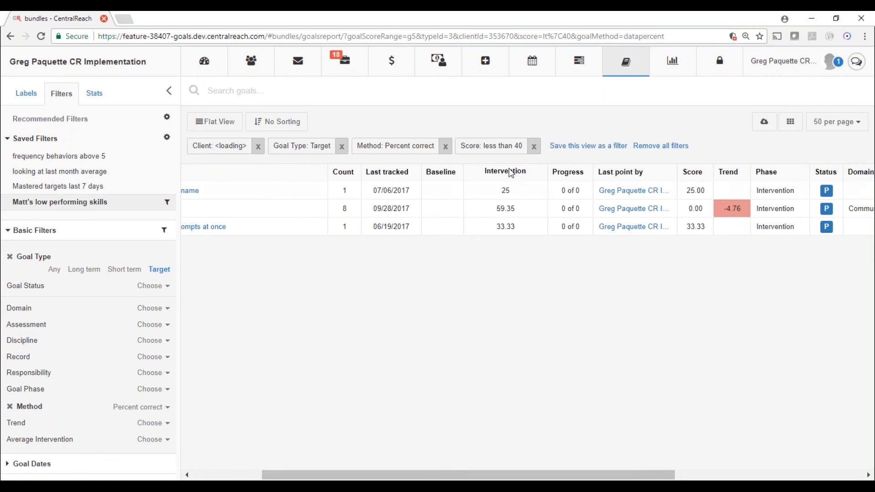
pyautogui.moveTo(615, 477); pyautogui.dragTo(728, 476)
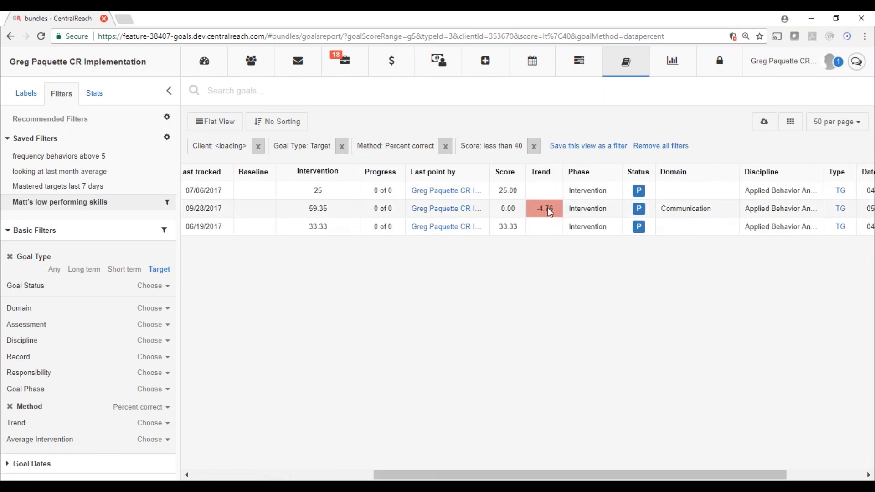
pyautogui.moveTo(646, 474); pyautogui.dragTo(742, 478)
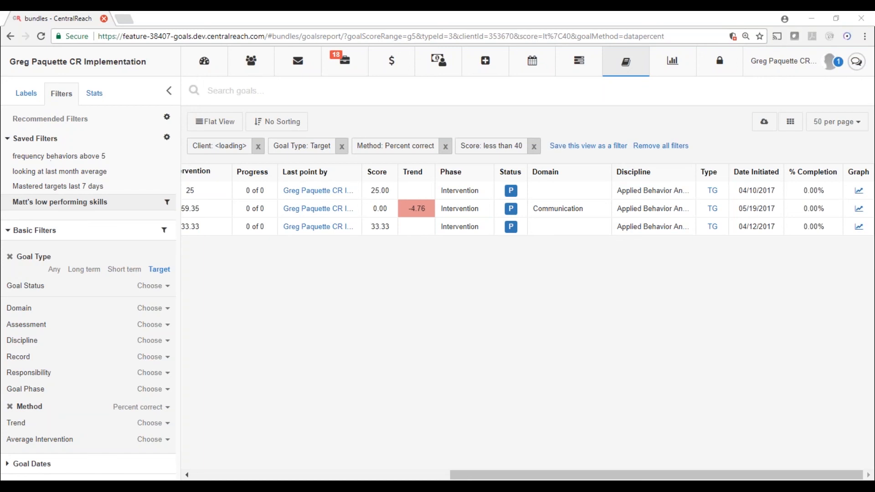
# View the Clinical pages available under Learn, and open the CentralReach help site to browse its knowledge base articles
pyautogui.moveTo(626, 61)
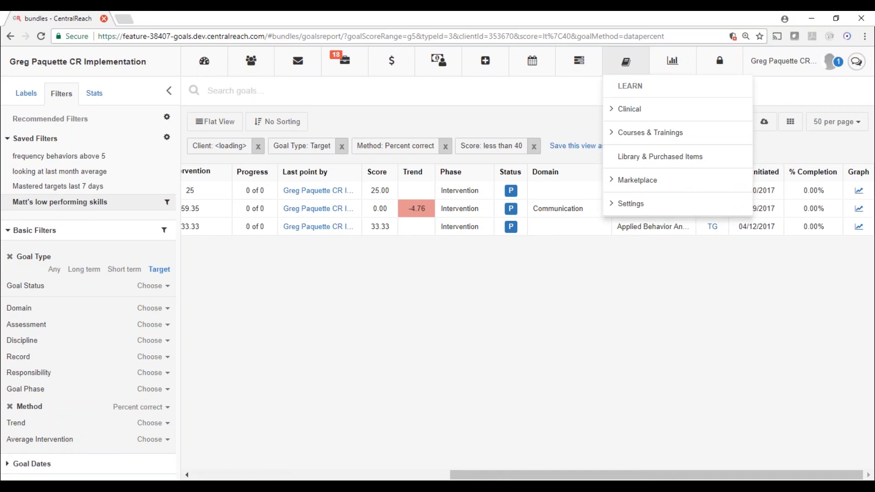
pyautogui.click(631, 111)
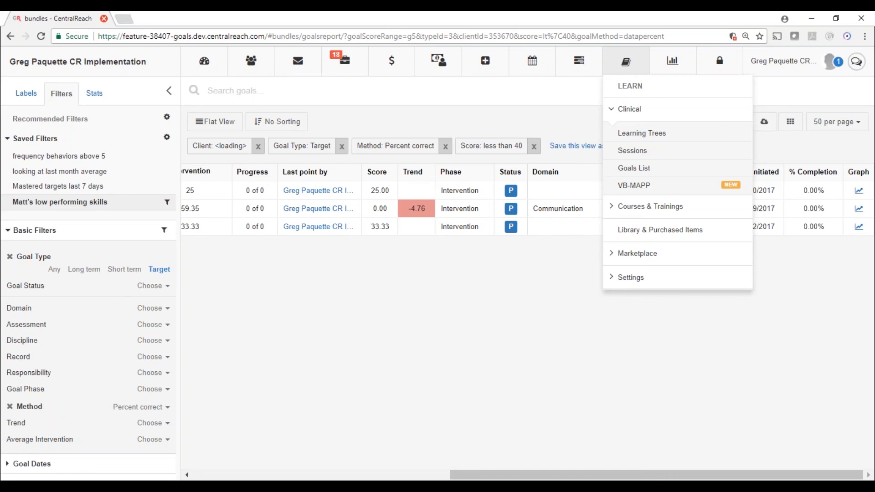
pyautogui.click(770, 69)
pyautogui.click(700, 198)
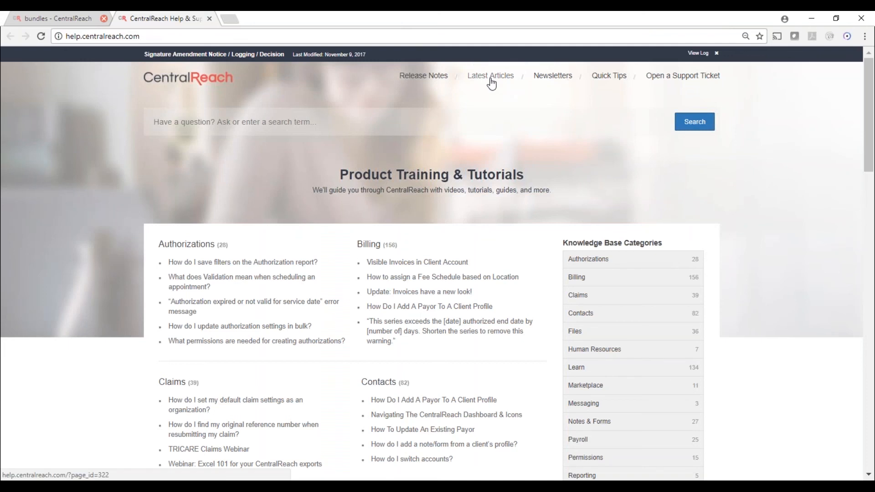
pyautogui.scroll(-6, 780, 391)
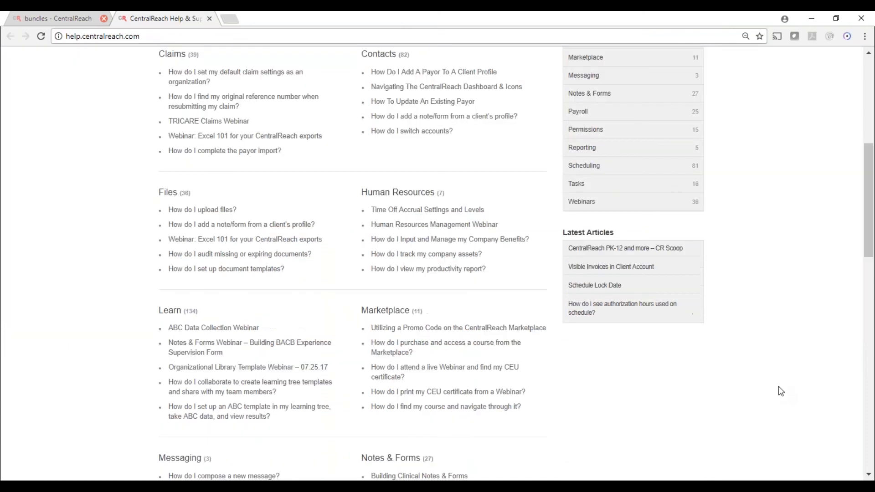